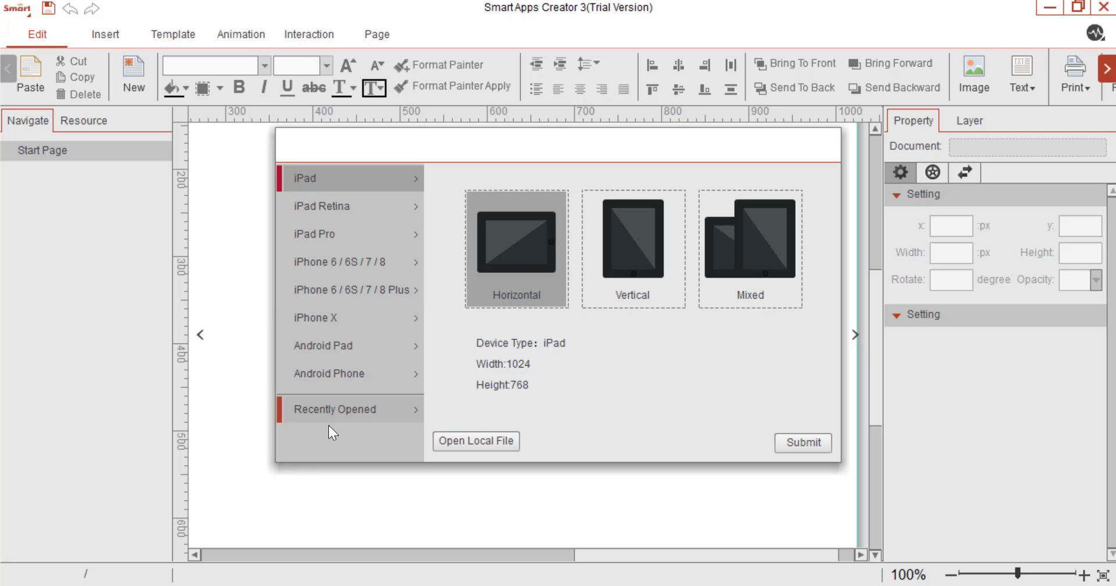
Create a vertical Android Phone project at 1080 × 1920 and select its start page
left_click(324, 377)
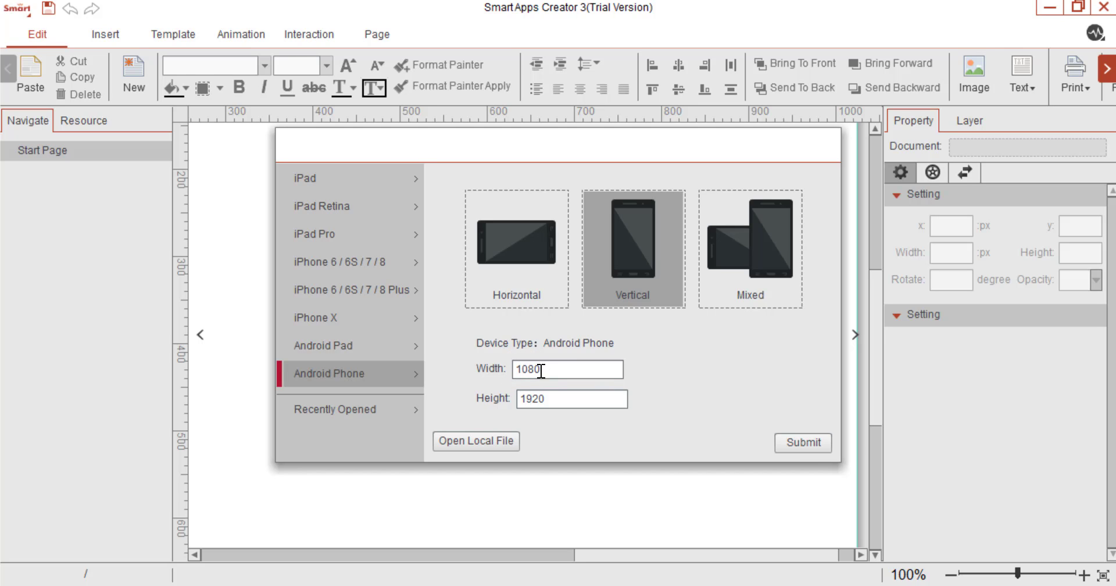
left_click(803, 443)
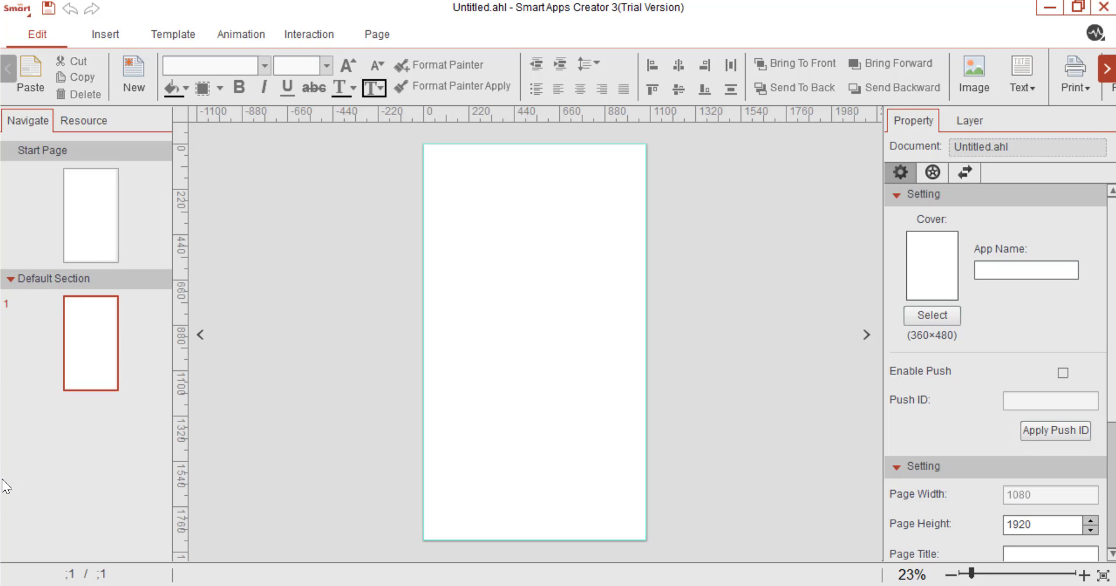
left_click(105, 221)
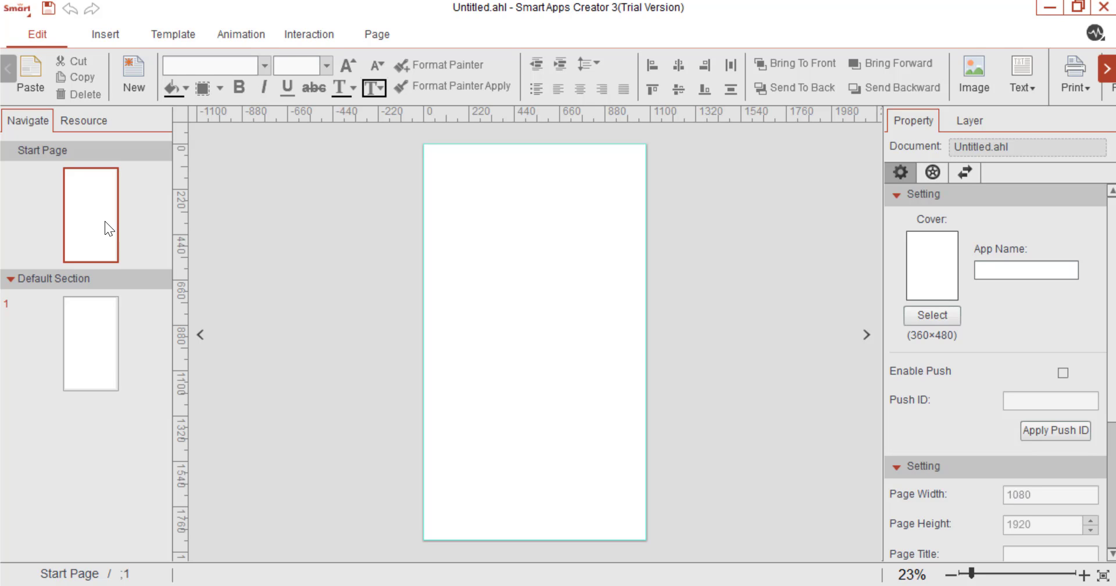
Switch to the mirrored phone and open MathCityMap and Grab to look at their opening screens
left_click(1049, 7)
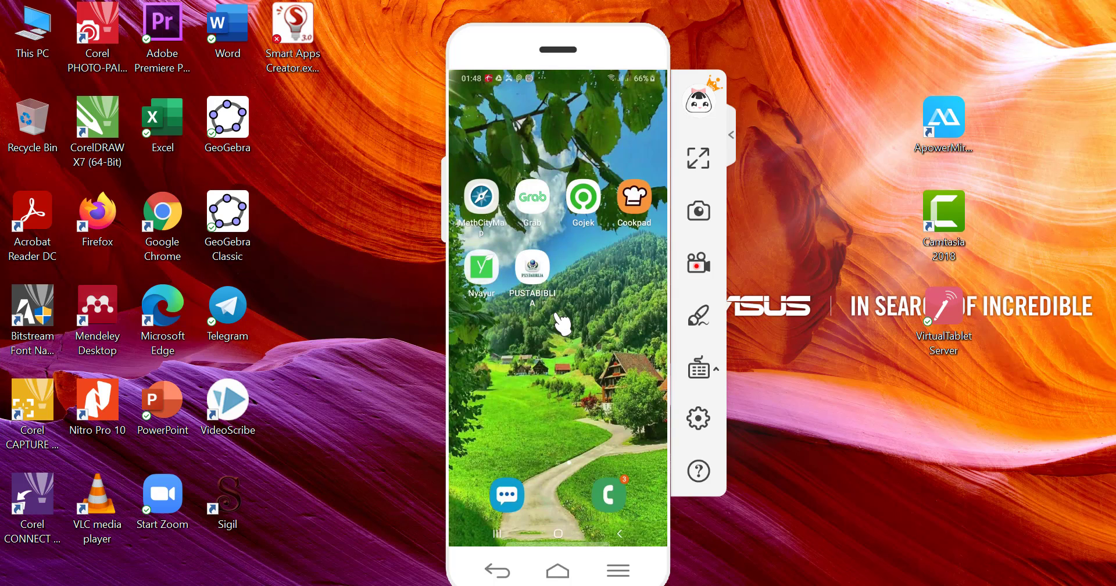
left_click(488, 206)
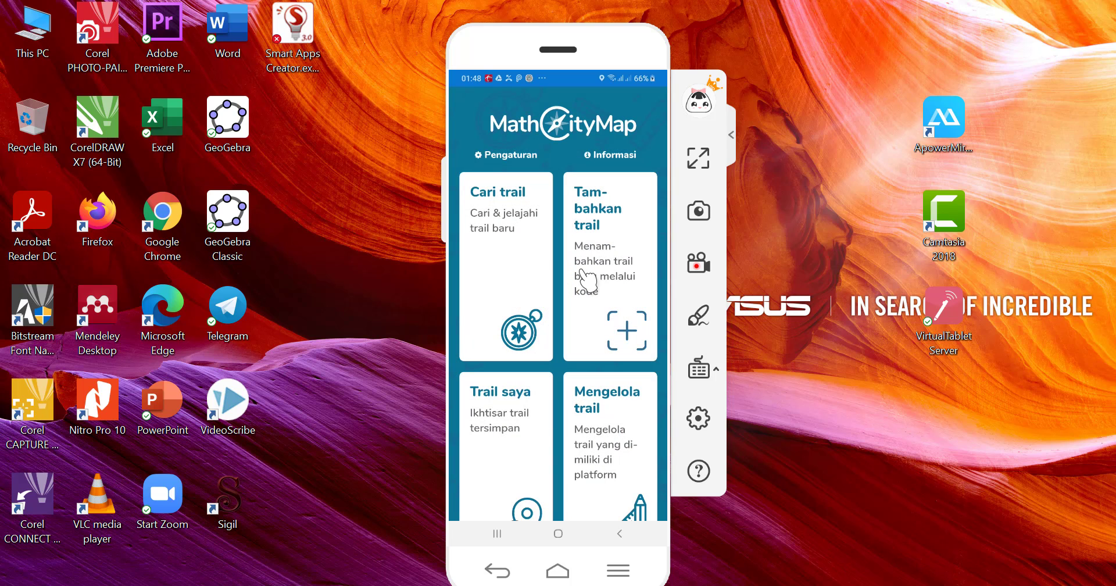
right_click(458, 202)
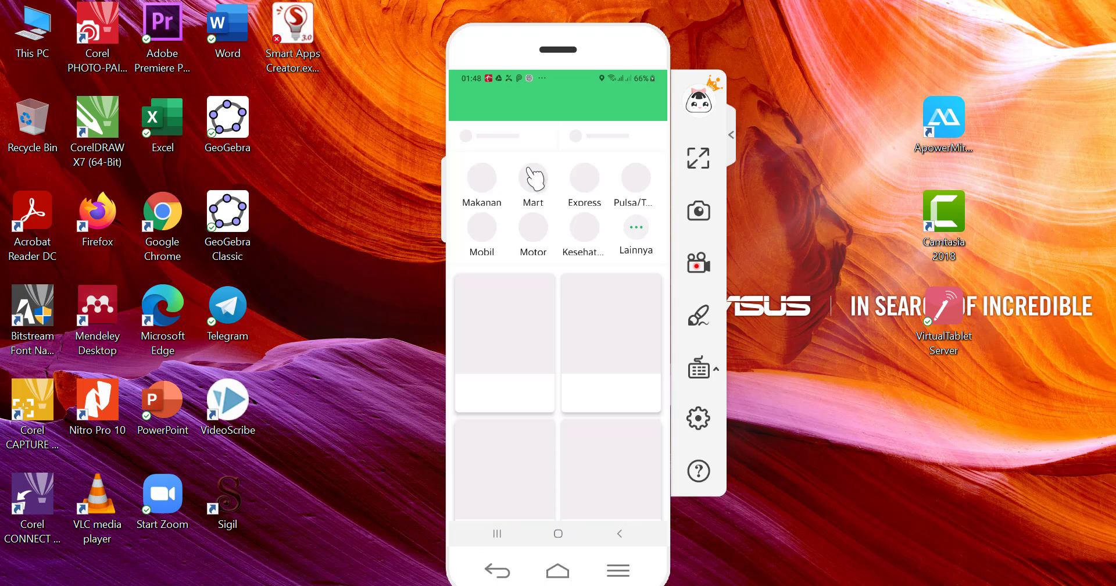
right_click(568, 285)
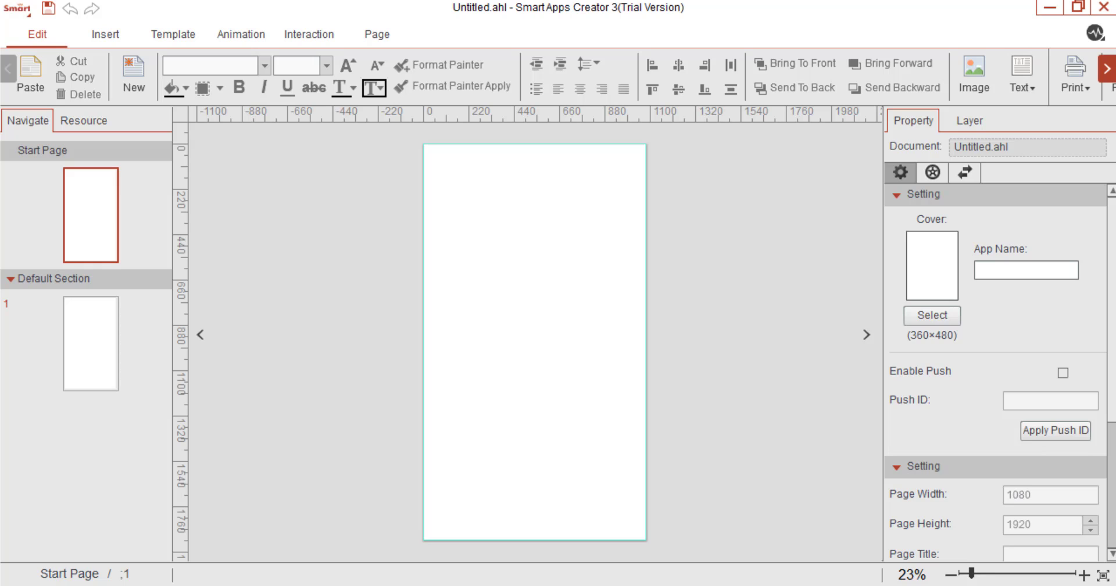
Switch to PowerPoint and enter a custom slide width of 10,80 cm
key("alt+Tab")
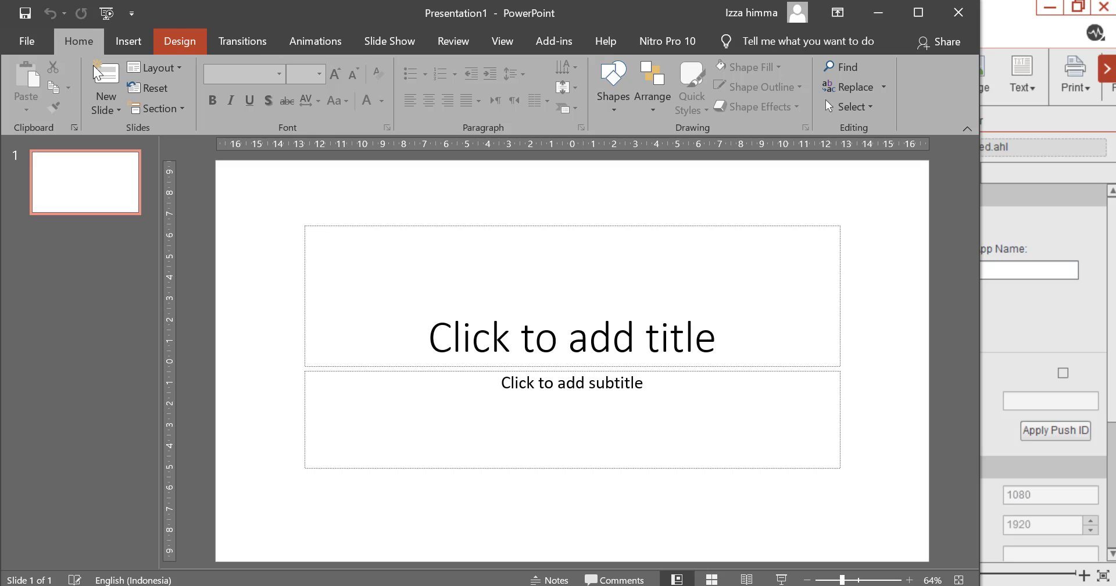
left_click(178, 42)
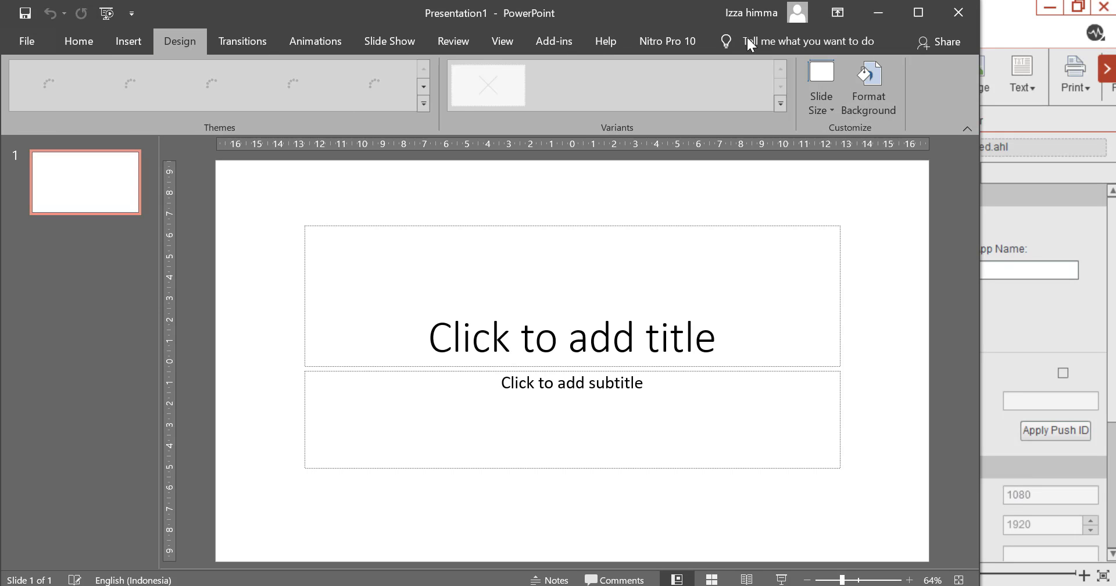
left_click(825, 116)
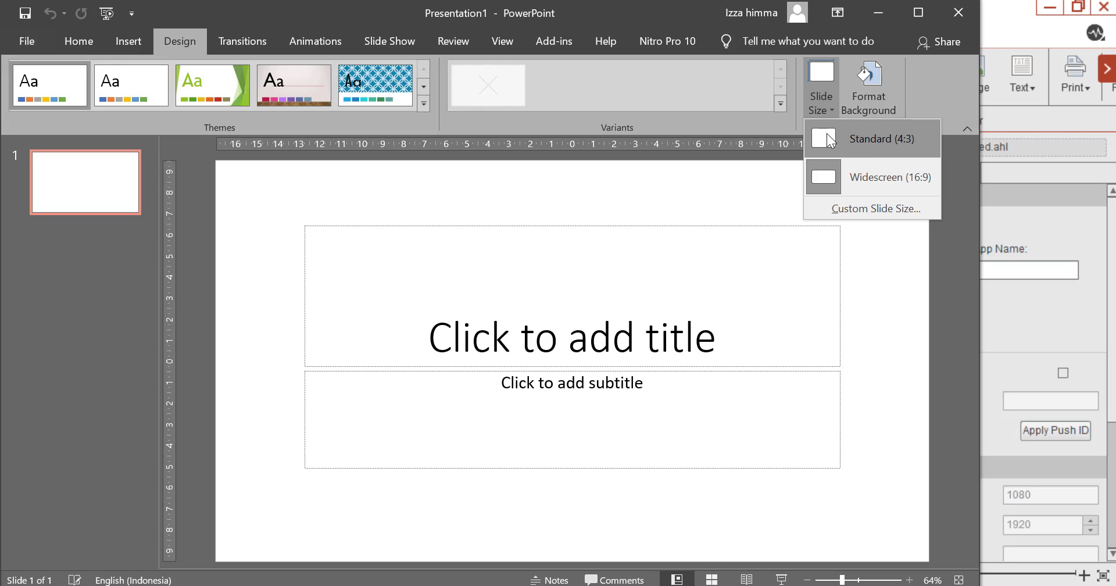
left_click(834, 211)
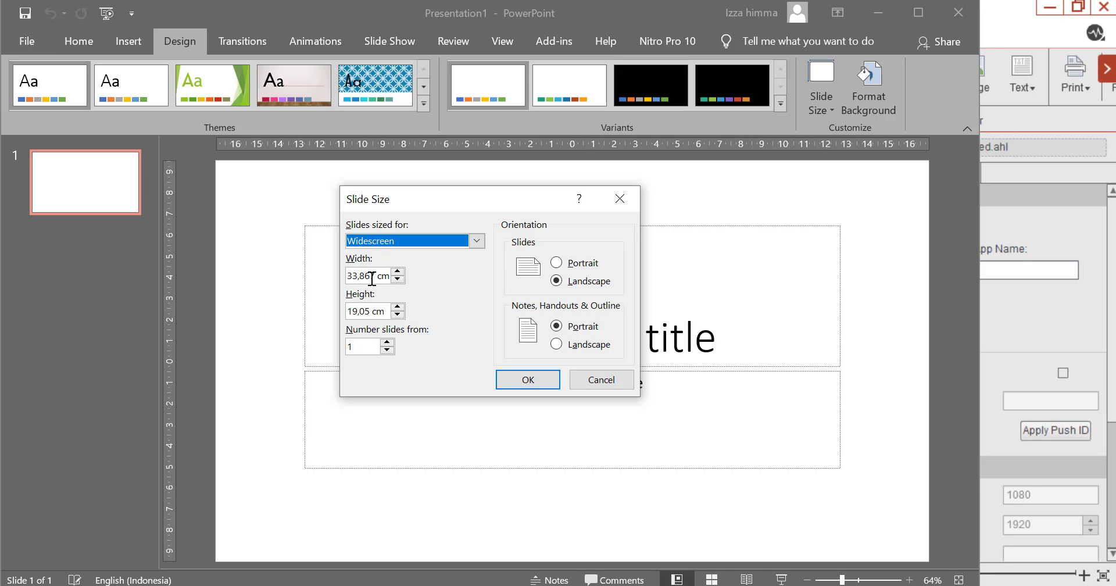
key("Tab")
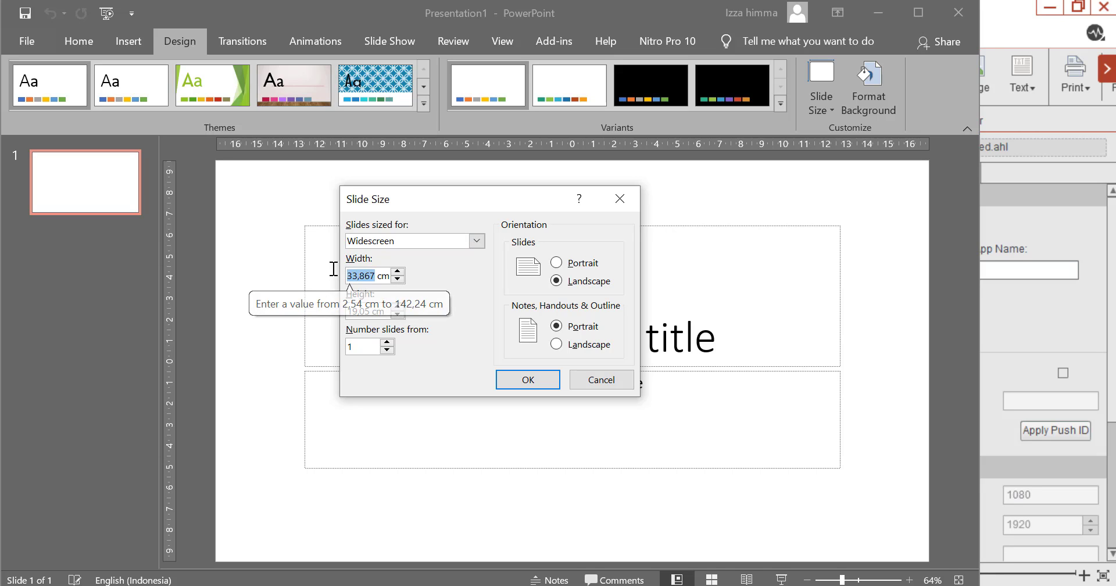
type("10,80")
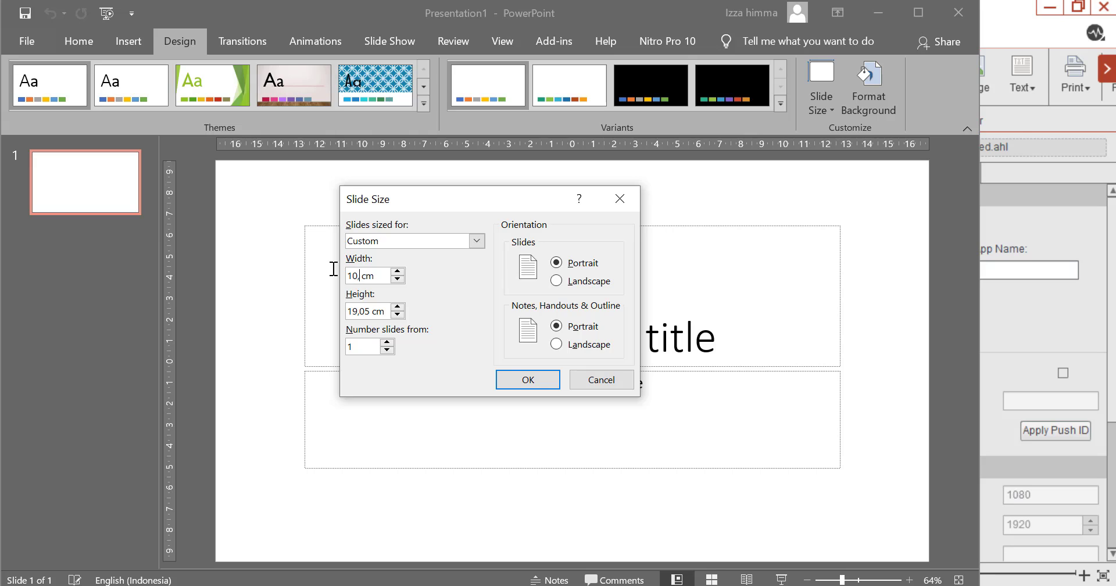
Set the slide height to 19,20 cm and apply the new size with content scaled by Ensure Fit
left_click(366, 311)
key("BackSpace")
key("BackSpace")
type("20")
left_click(541, 376)
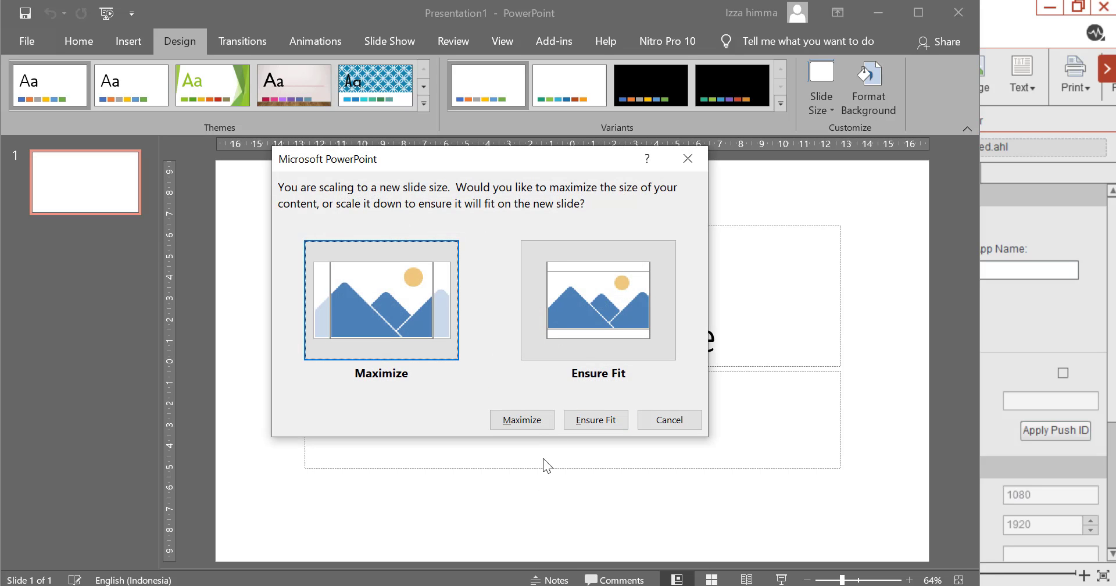
left_click(576, 350)
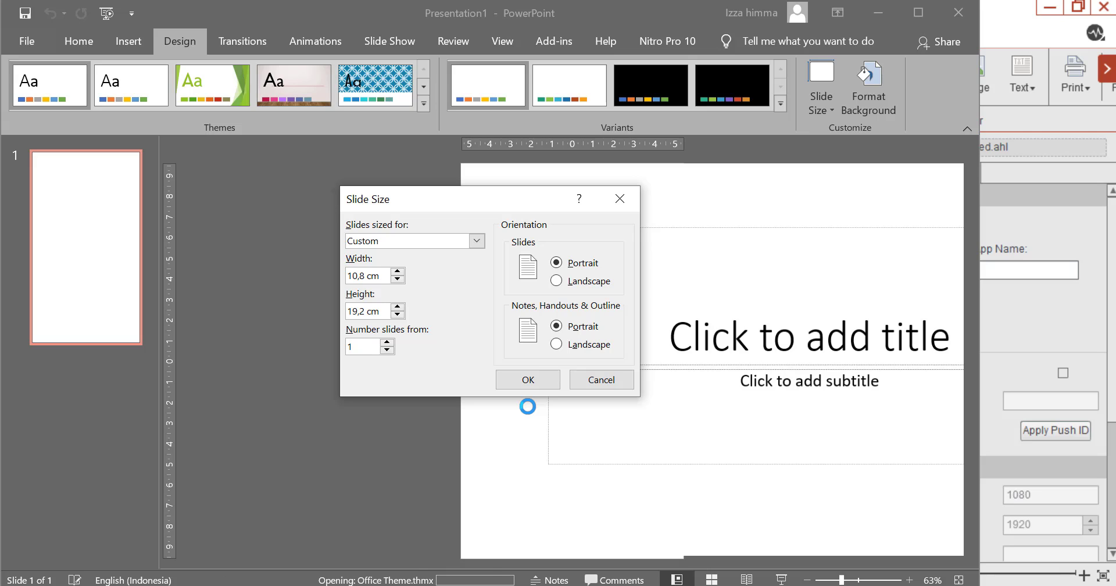
left_click(529, 380)
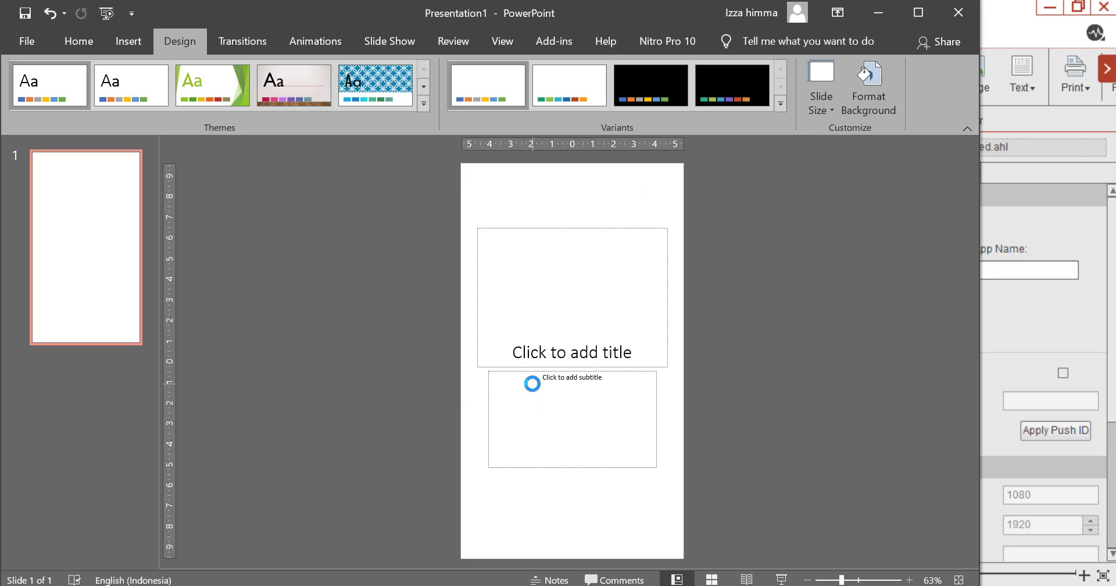
Delete the title and subtitle placeholders from the slide
left_click(610, 226)
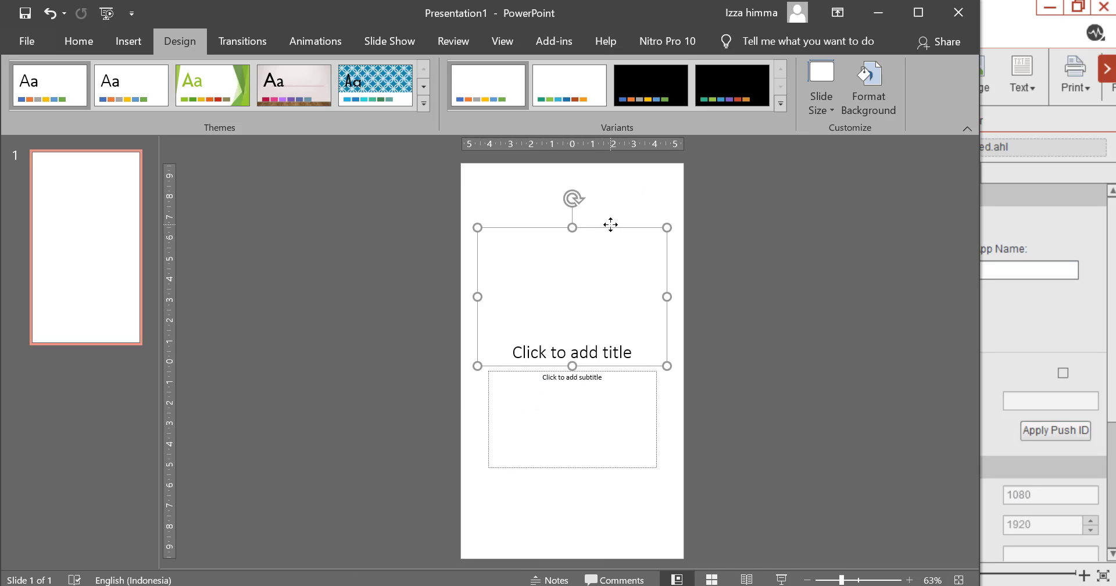
key("Delete")
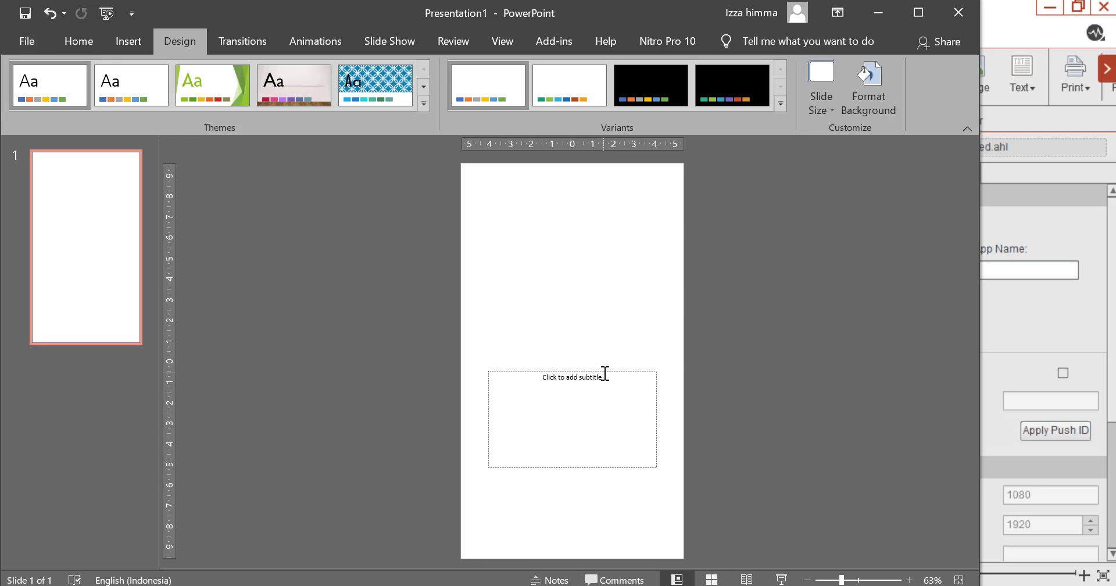
left_click(615, 372)
key("Delete")
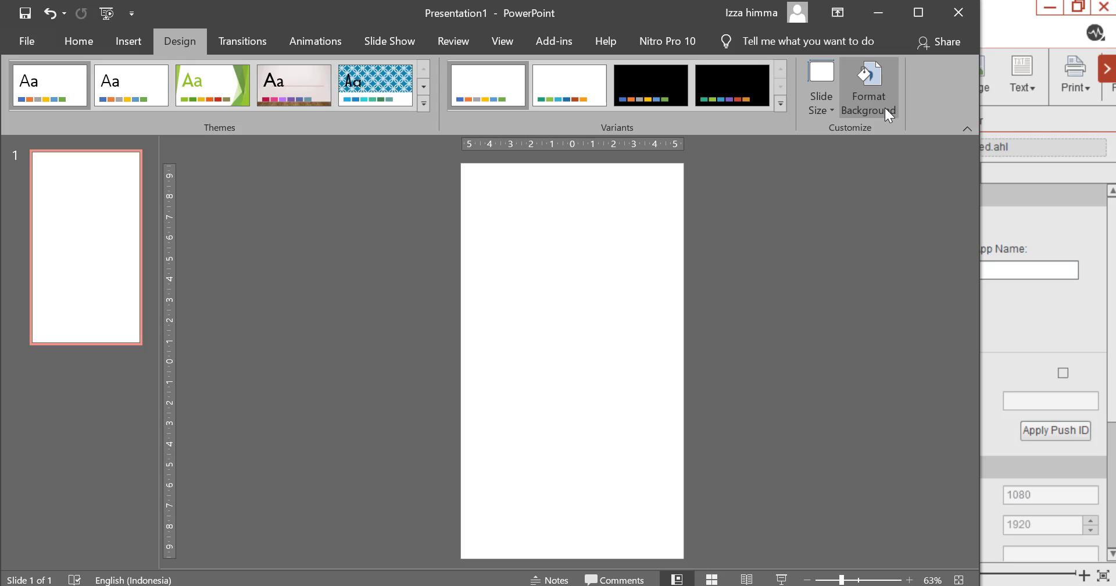
Format the slide background with a white-to-gold radial gradient fill
left_click(886, 110)
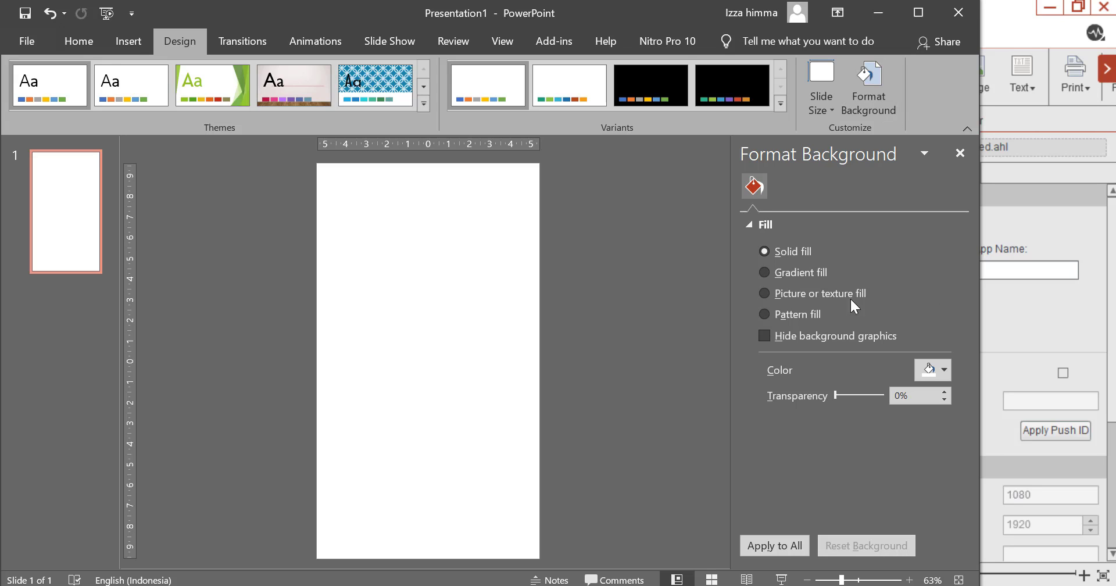
left_click(797, 269)
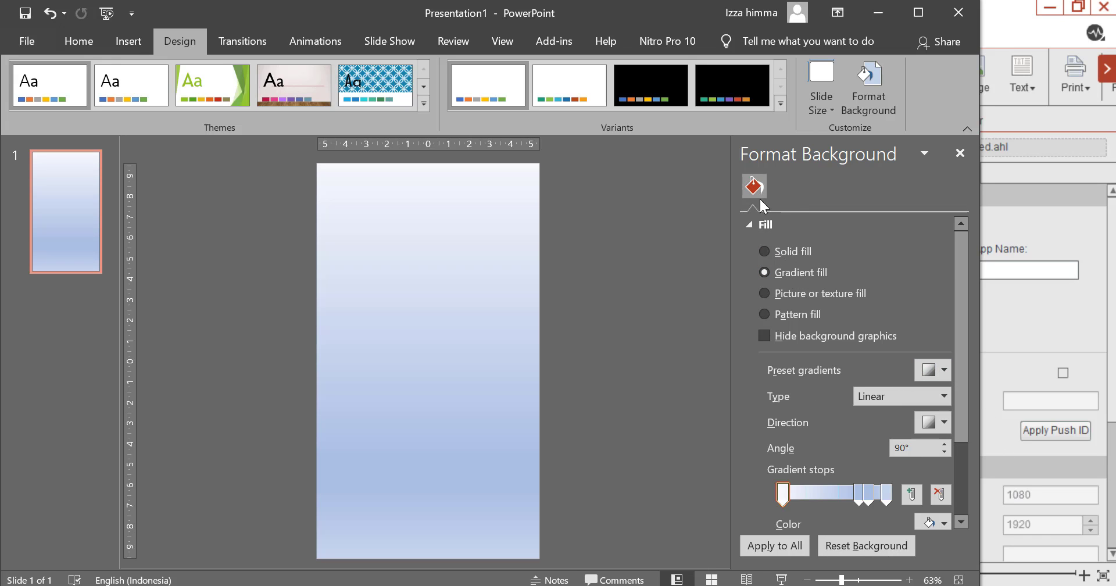
left_click(792, 251)
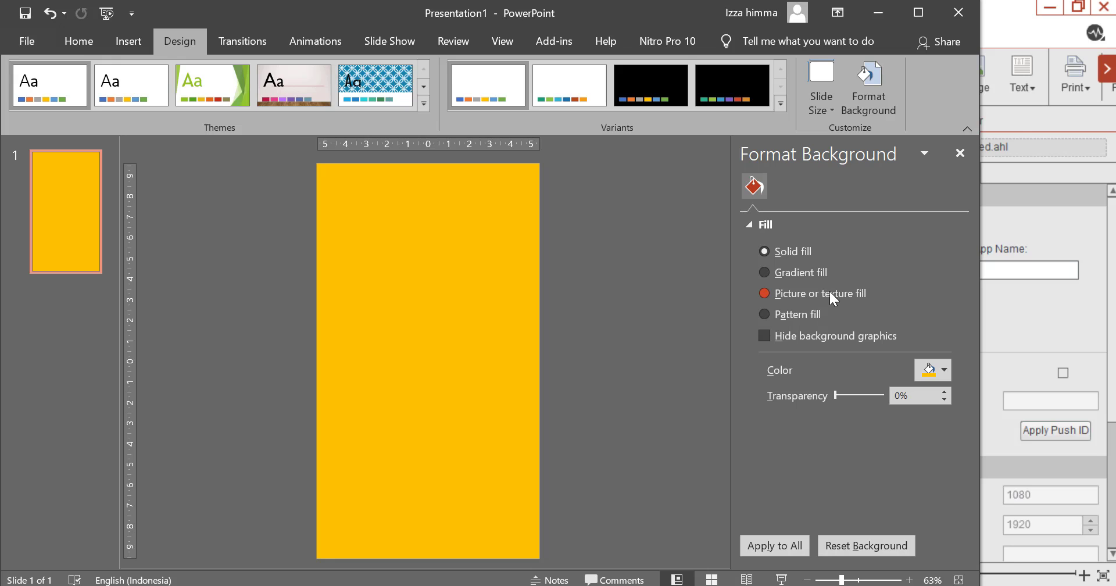
left_click(802, 272)
left_click(933, 370)
left_click(983, 187)
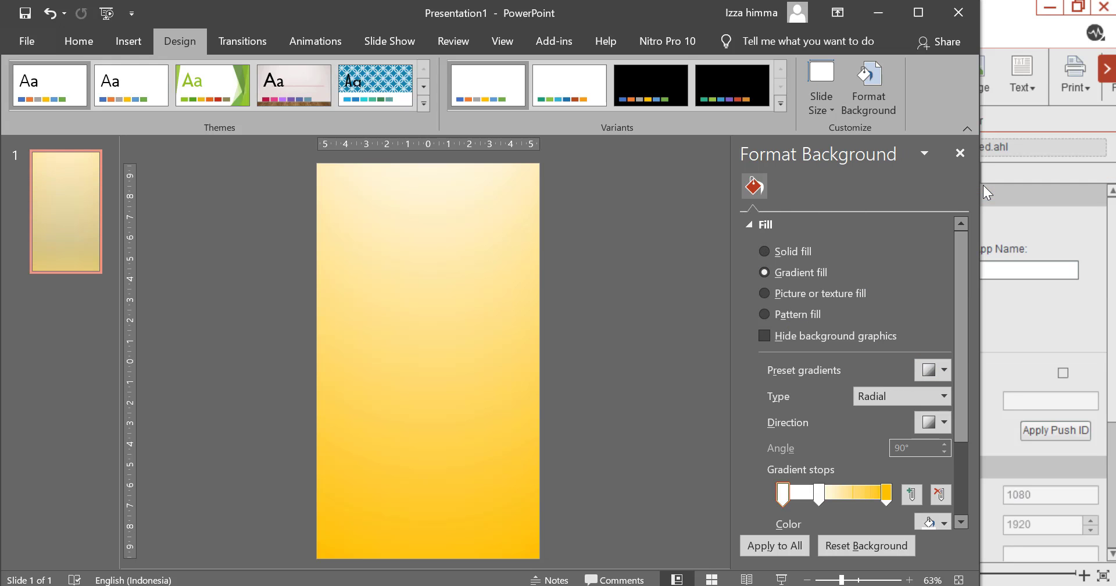
Make the background gradient radiate from the slide's center and shift its stops for a smaller white core and wider gold edges
left_click(931, 428)
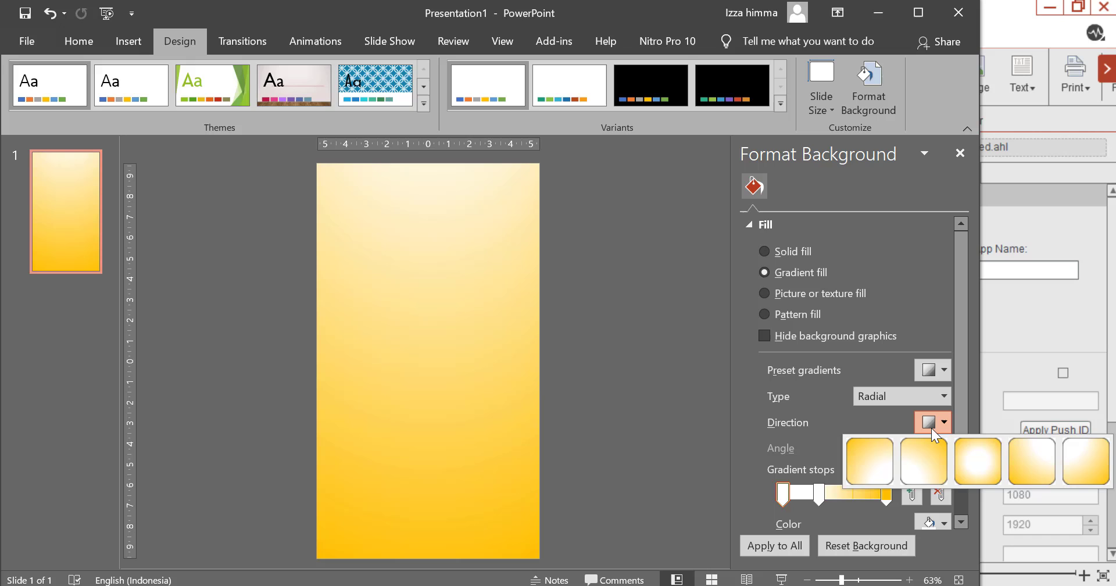
left_click(978, 472)
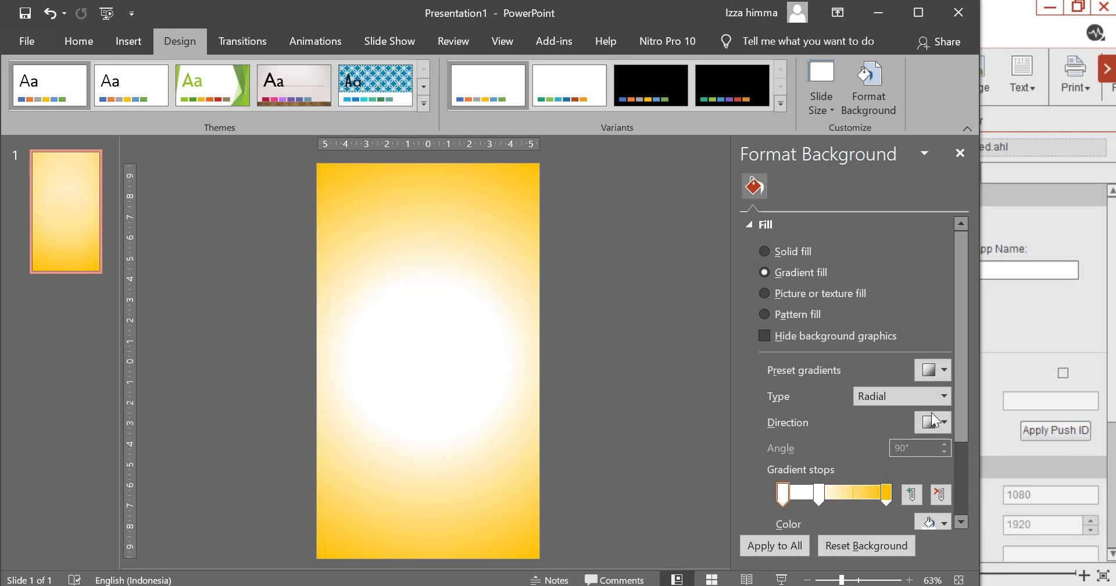
left_click_drag(819, 493, 784, 494)
left_click(787, 493)
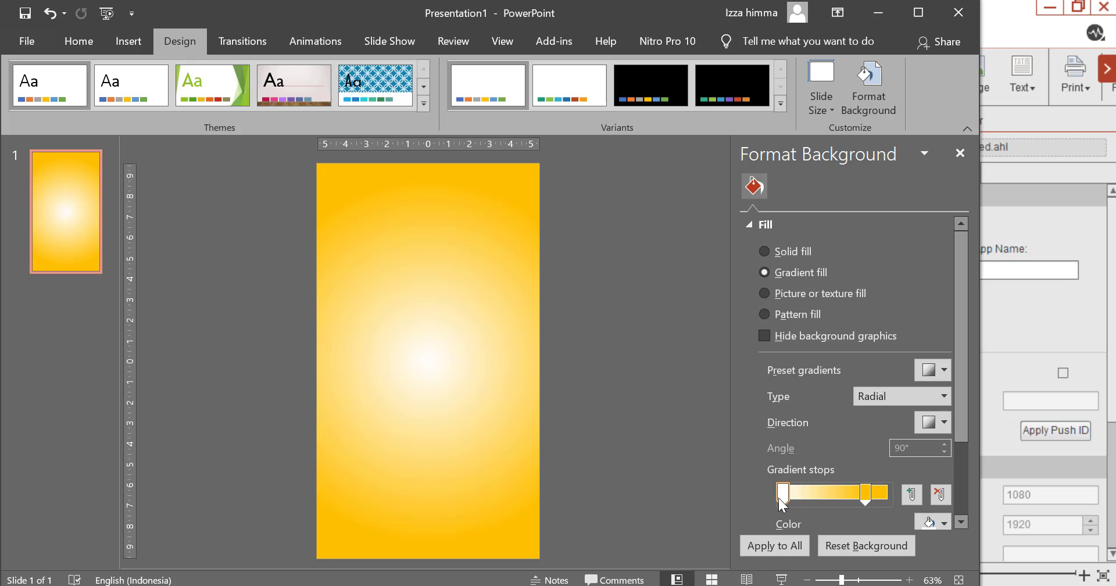
left_click_drag(779, 498, 785, 500)
Start saving a copy of the presentation on this PC in JPEG File Interchange Format
left_click(82, 43)
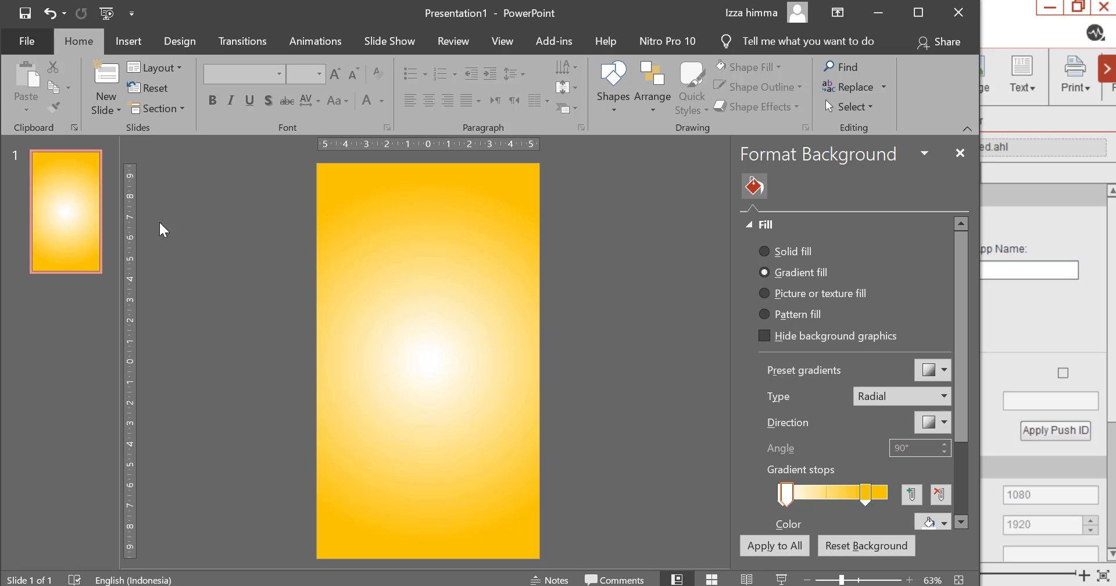
left_click(33, 42)
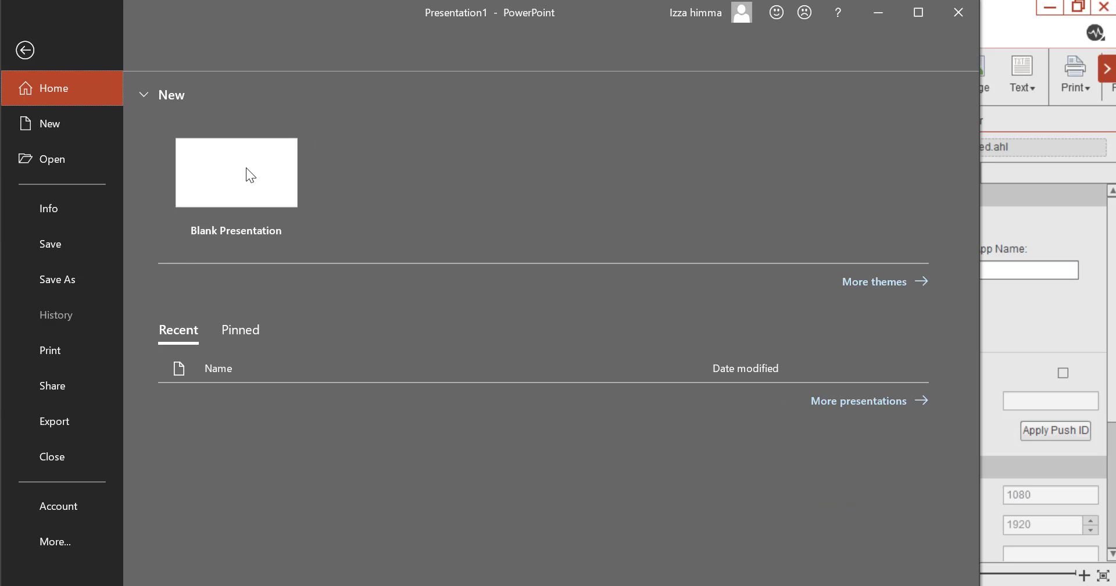
left_click(82, 274)
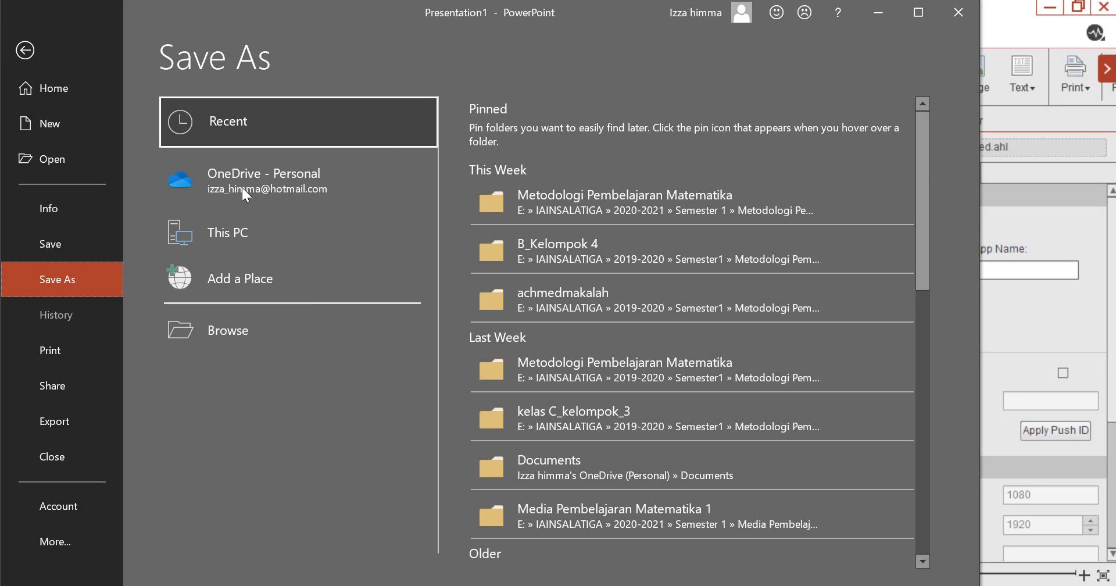
double_click(246, 238)
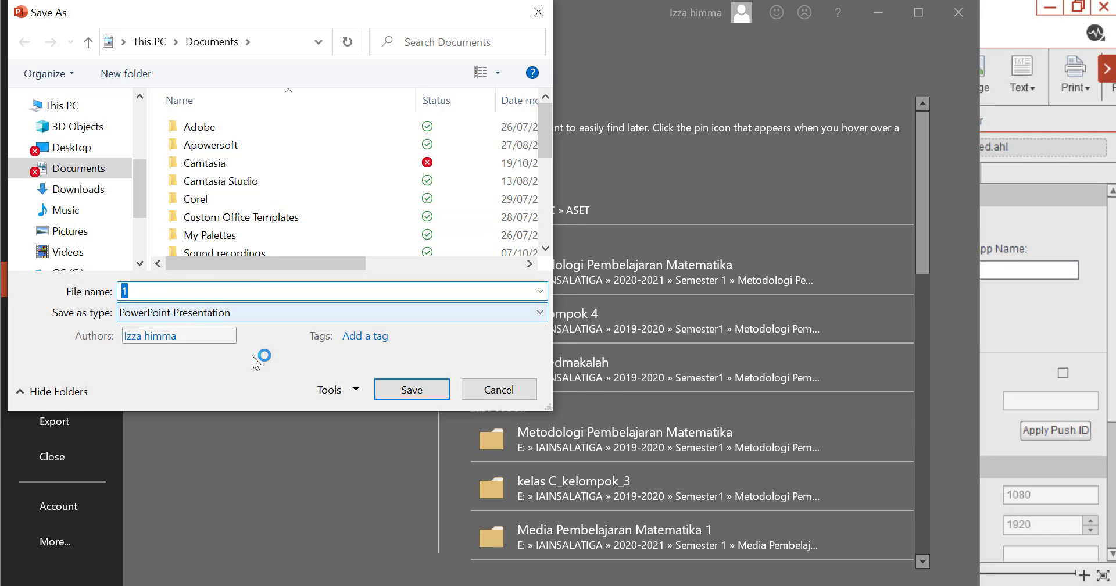
left_click(254, 312)
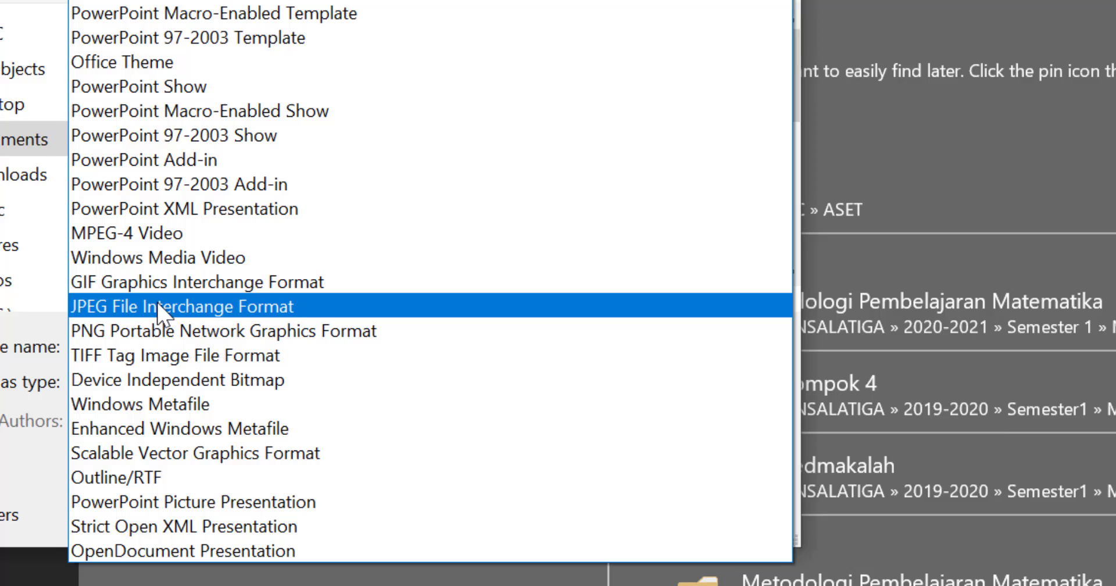
left_click(165, 288)
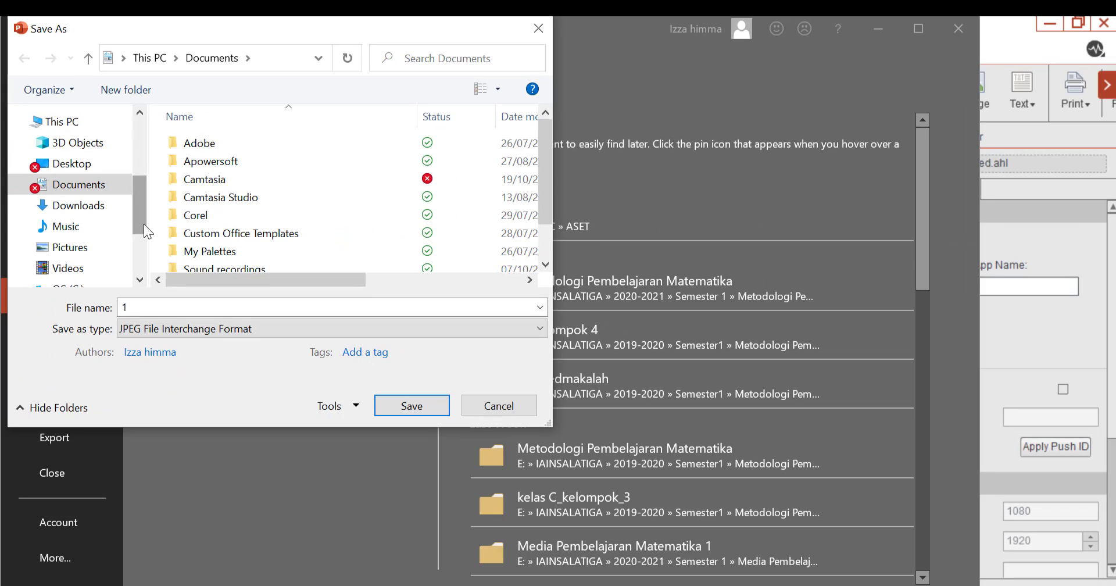
Export only the current slide as JPEG file 1 into the SAC > ASET folder on drive F
scroll(87, 232, "down", 2)
left_click(64, 240)
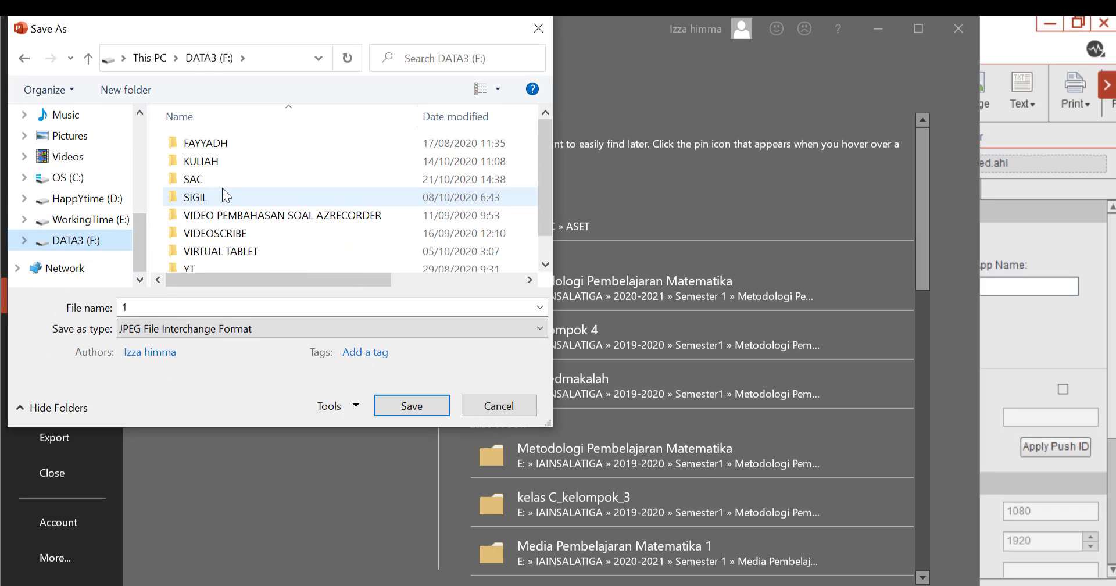
double_click(222, 183)
double_click(211, 149)
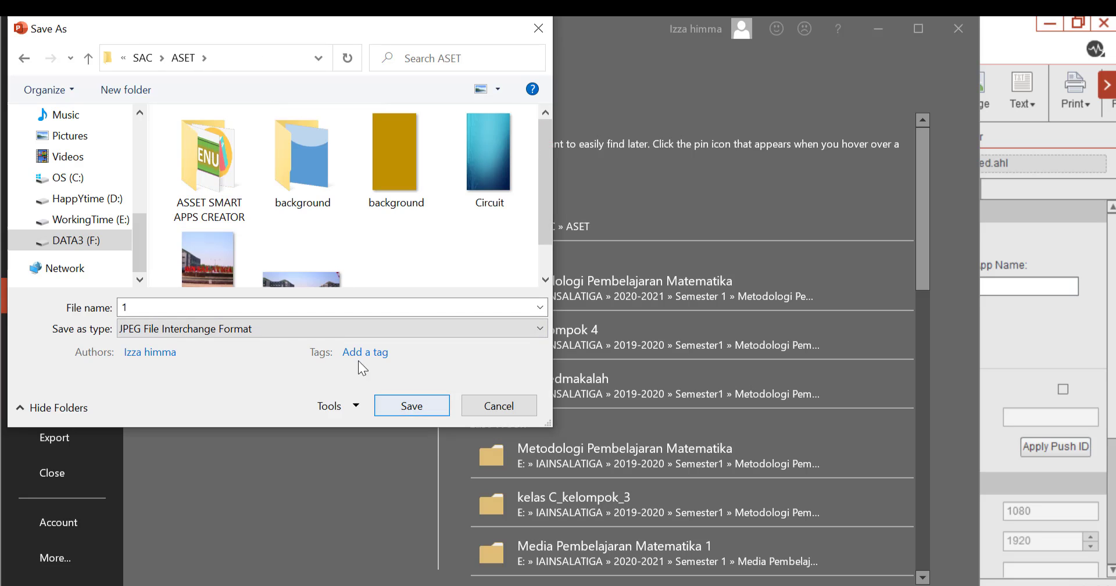
left_click(411, 403)
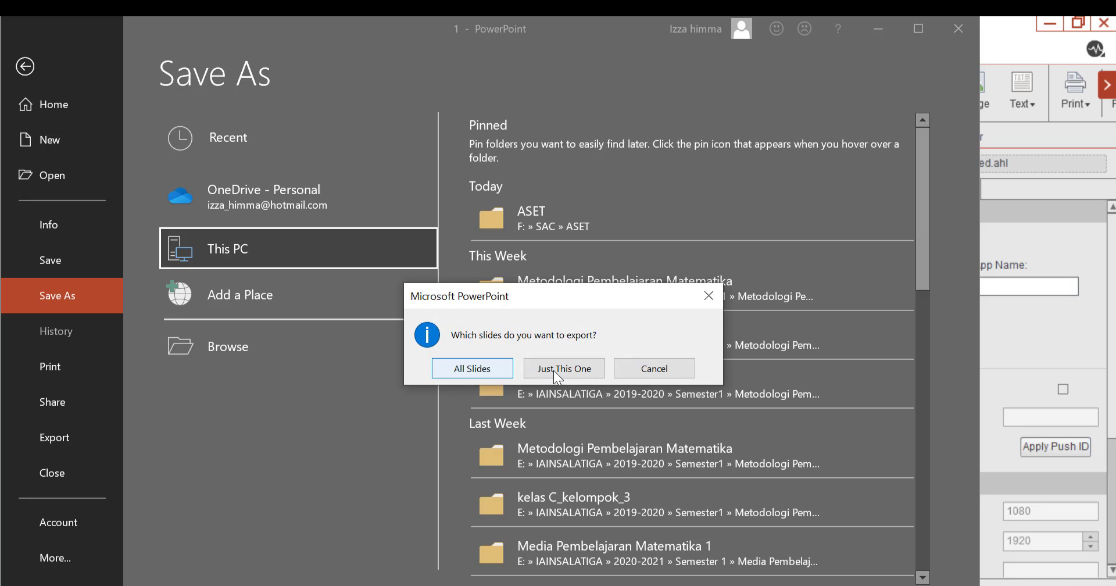
left_click(546, 371)
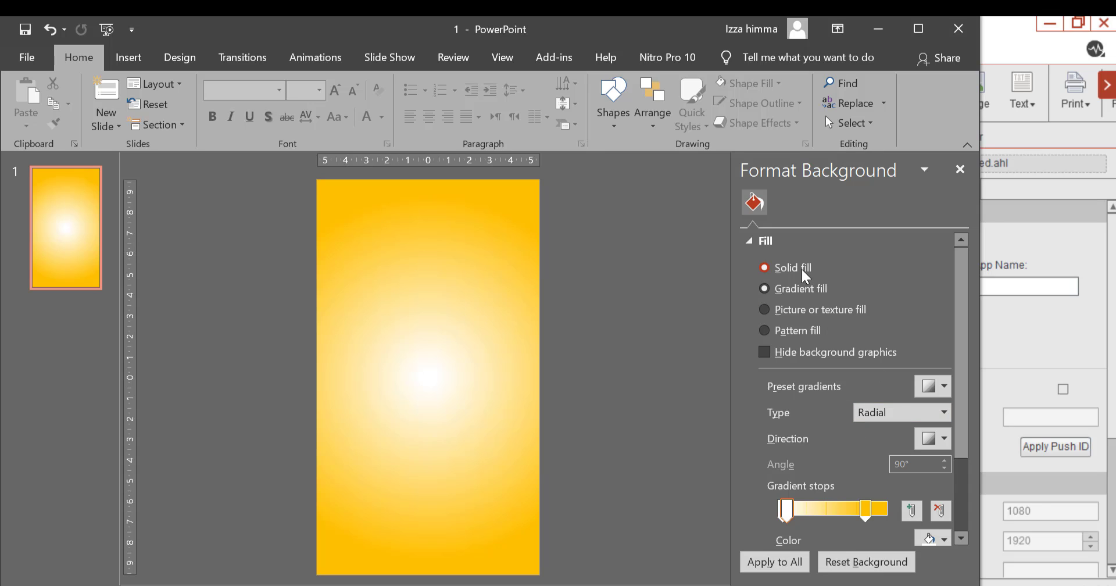
Switch the slide background to a solid gold fill and draw an ellipse about 8.55 cm wide and 3.95 cm high near the slide's top
left_click(765, 268)
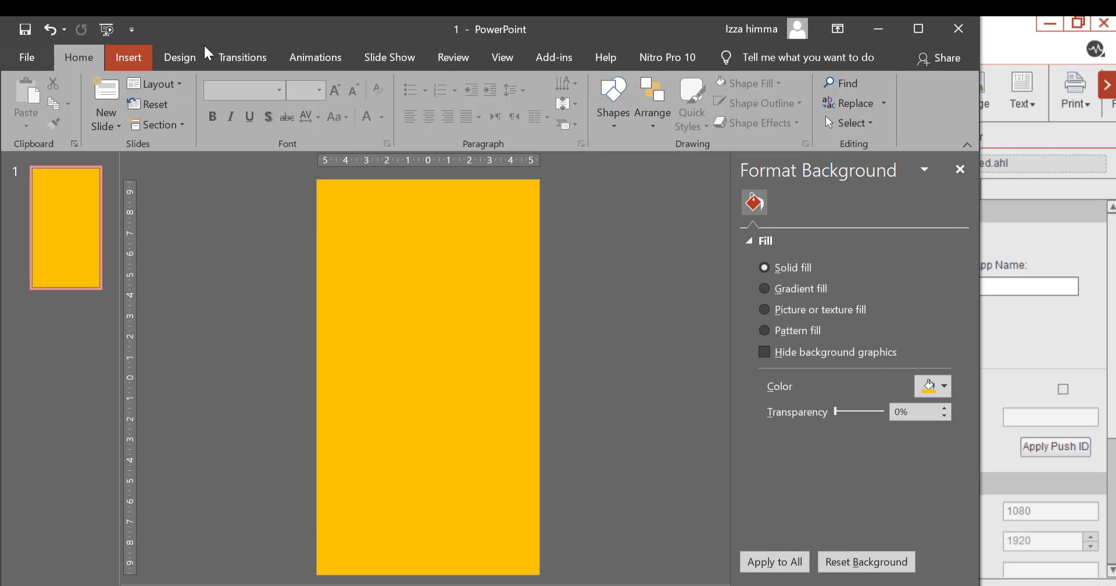
left_click(129, 58)
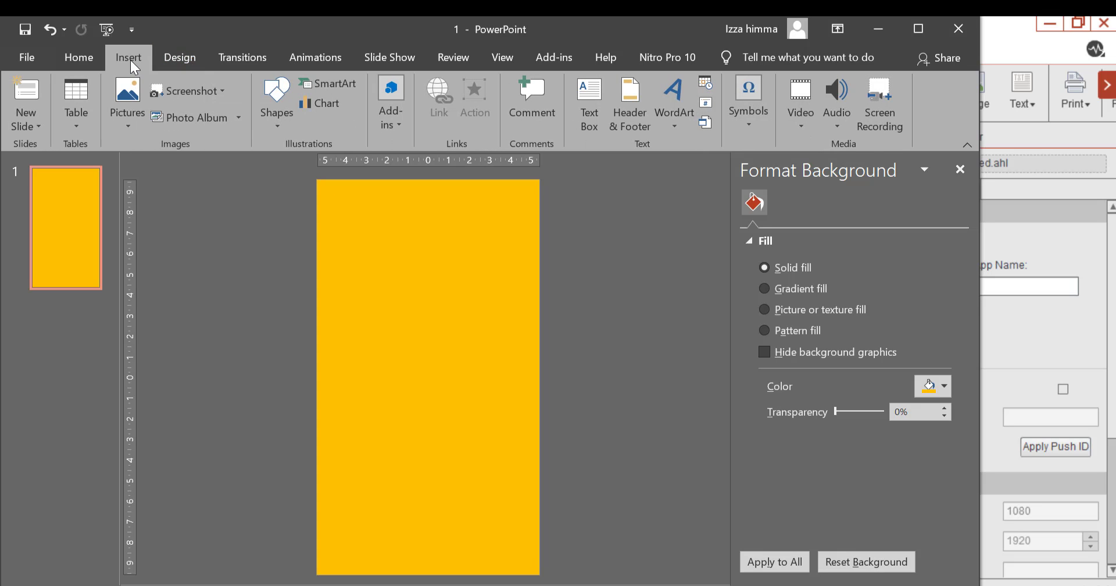
left_click(276, 102)
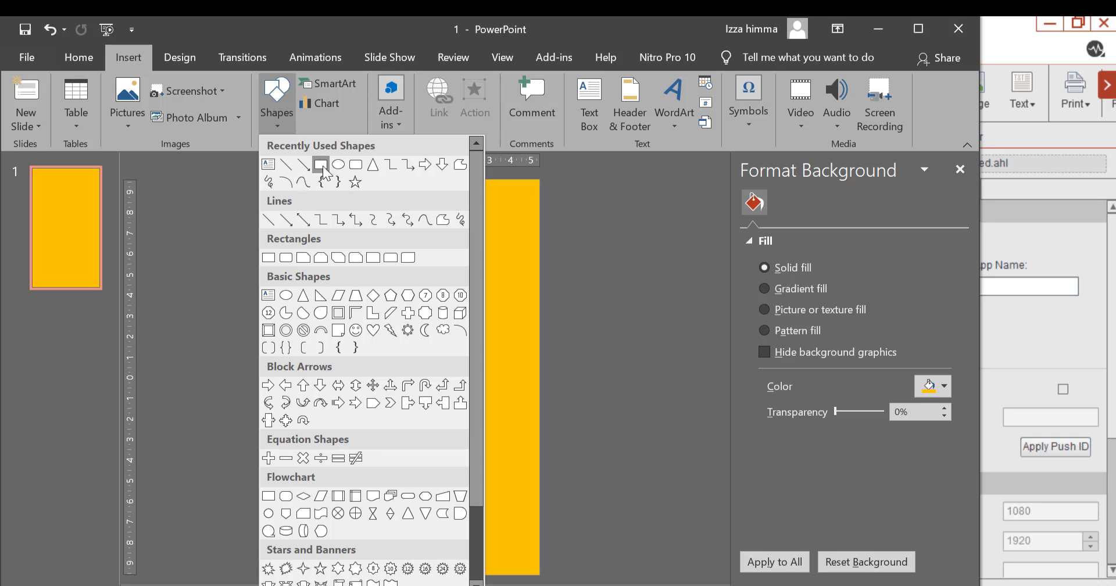
left_click(321, 165)
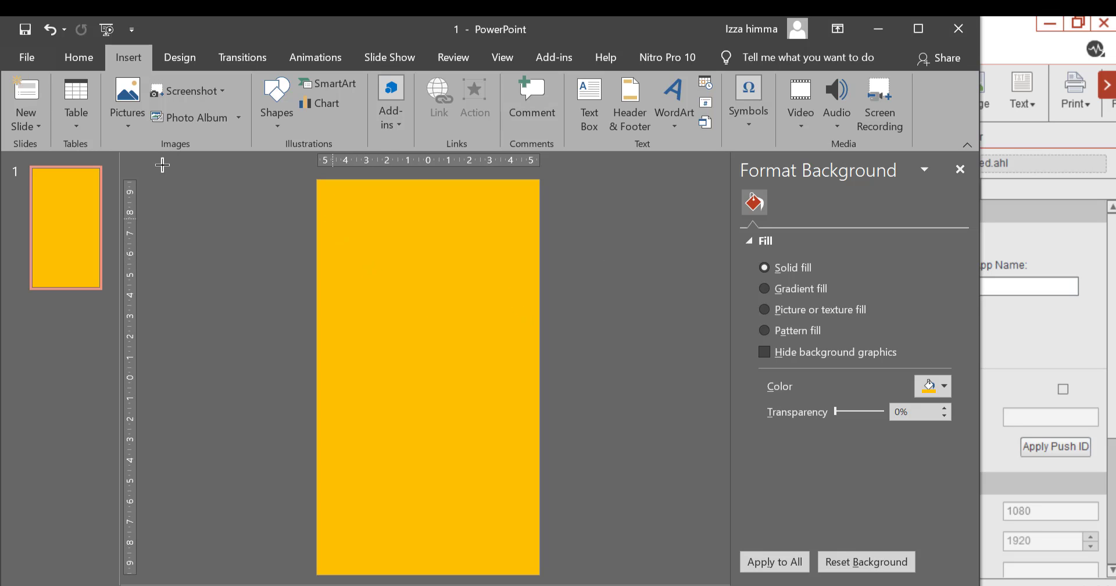
left_click_drag(332, 218, 509, 300)
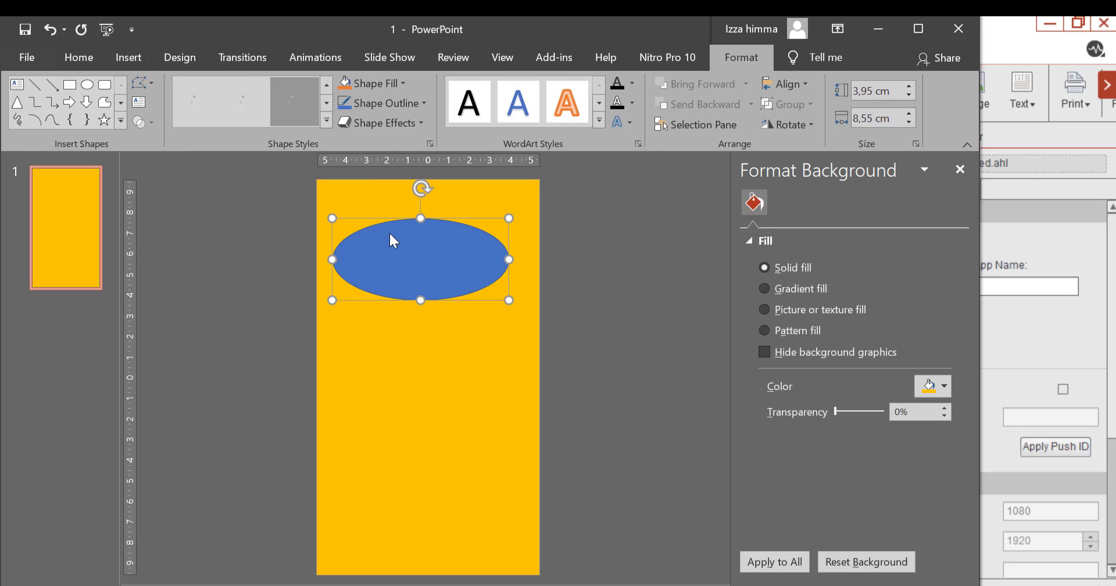
Move and enlarge the ellipse to about 18.68 cm wide and 12.08 cm high so it covers the slide's upper half
left_click_drag(447, 282, 549, 204)
left_click_drag(426, 227, 424, 272)
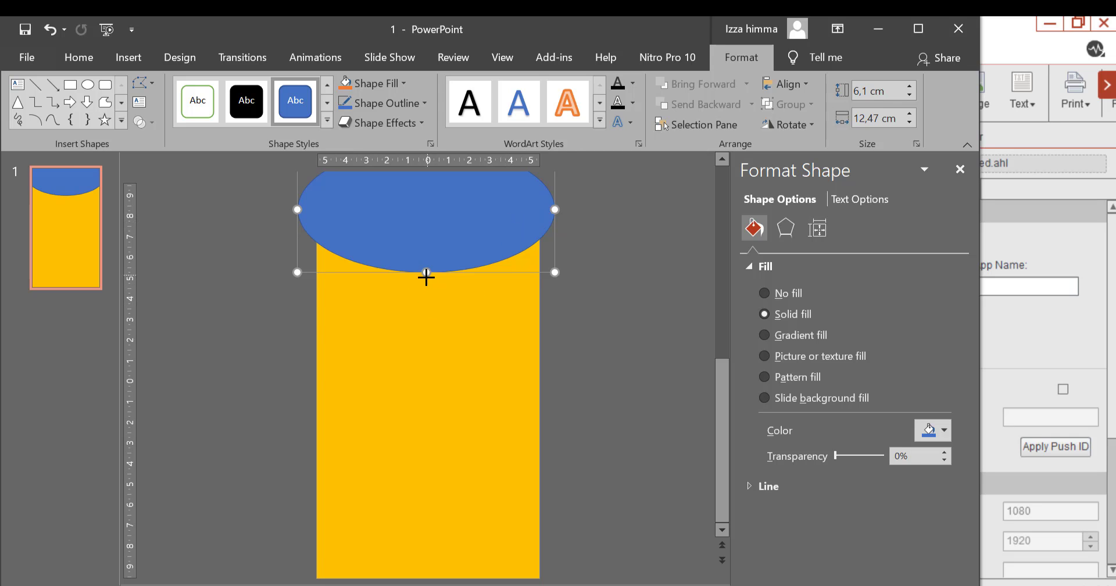
left_click_drag(426, 277, 427, 401)
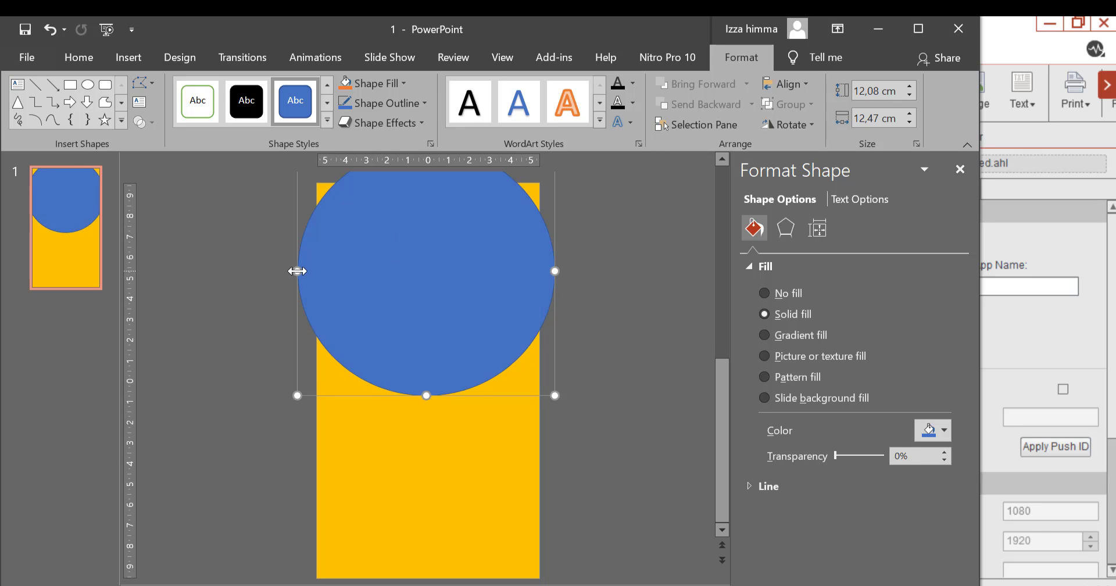
left_click_drag(297, 271, 237, 271)
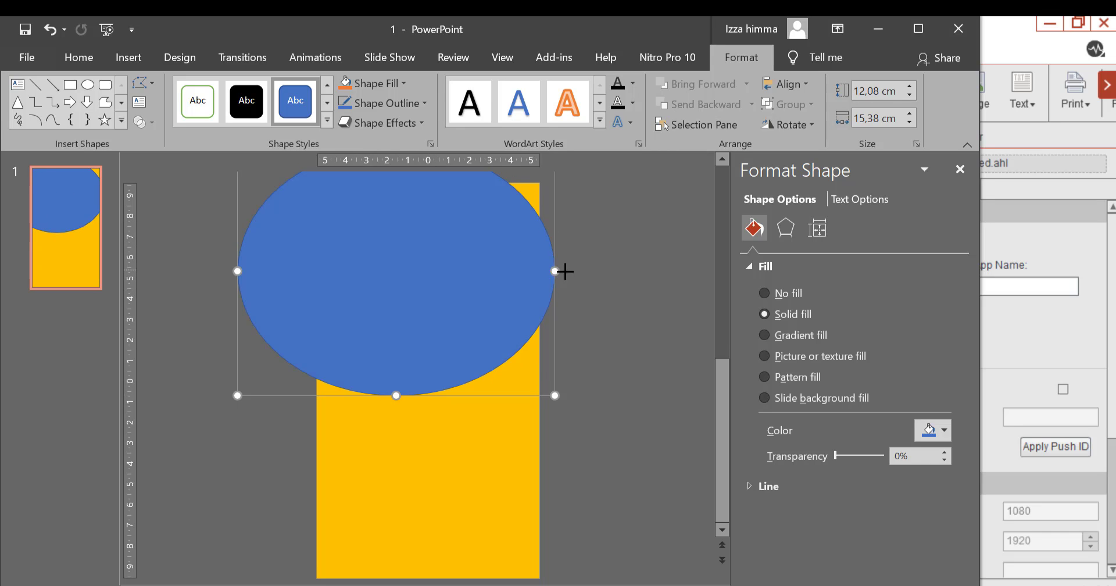
left_click_drag(555, 271, 622, 290)
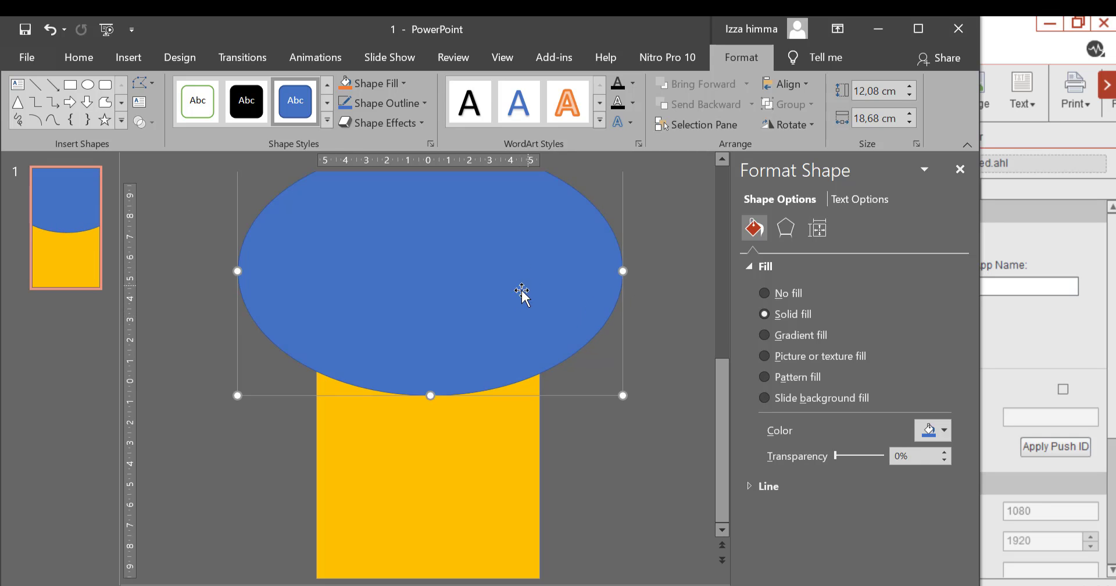
Give the ellipse a light gold theme-color fill and a matching light gold outline
left_click(504, 292)
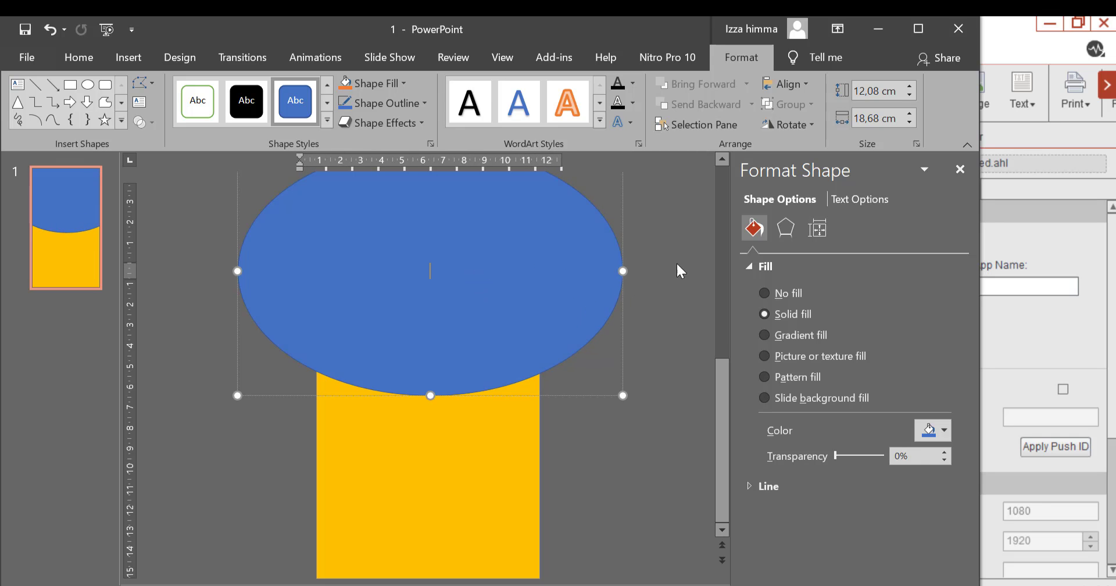
left_click(945, 429)
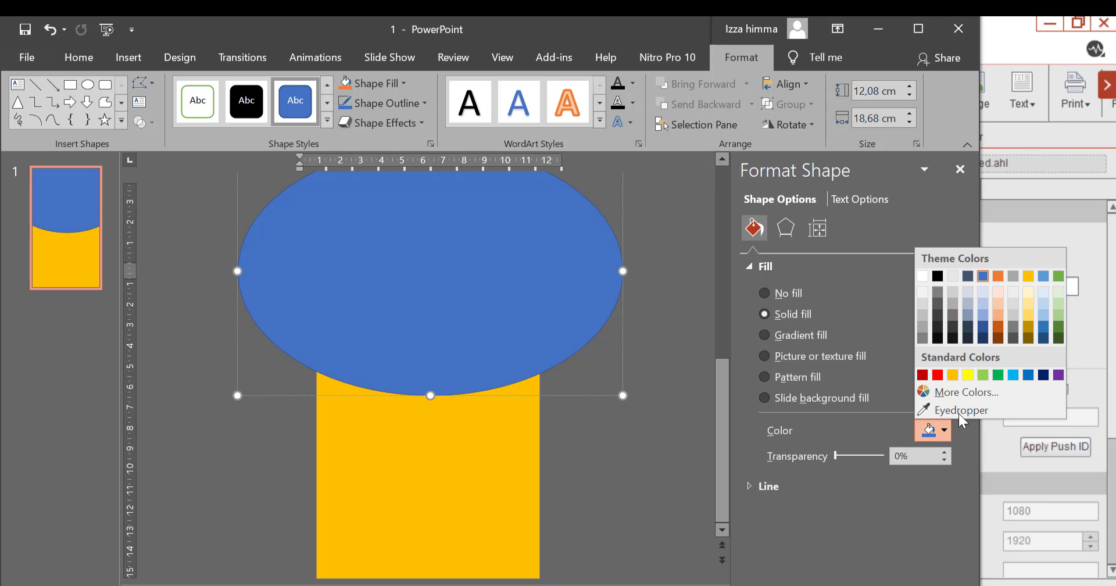
left_click(1031, 302)
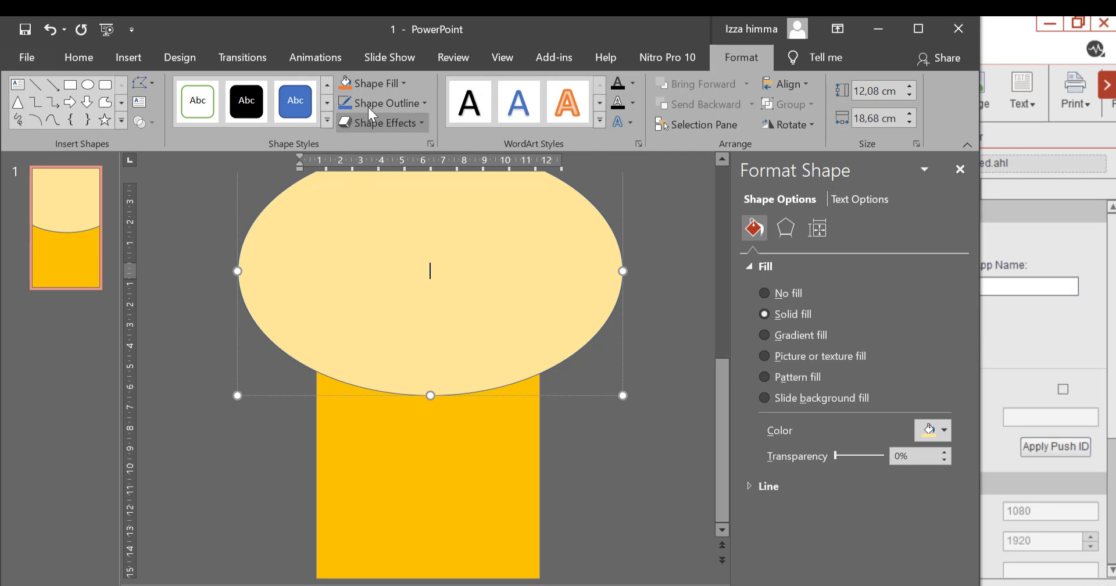
left_click(419, 101)
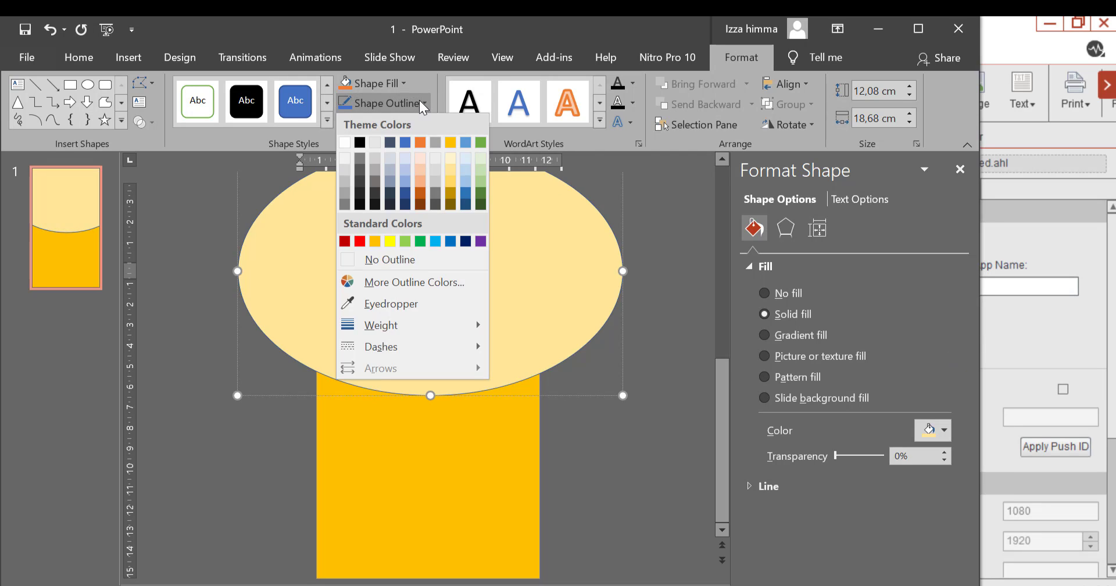
left_click(451, 170)
left_click(624, 454)
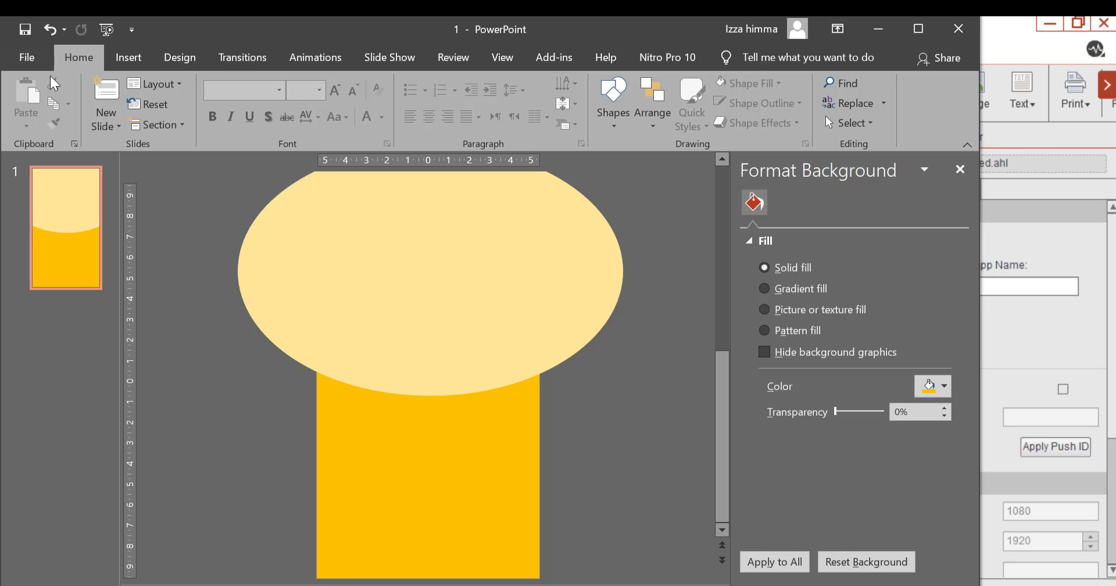
Start saving a copy of the presentation in the SAC > ASET folder on drive F
left_click(29, 59)
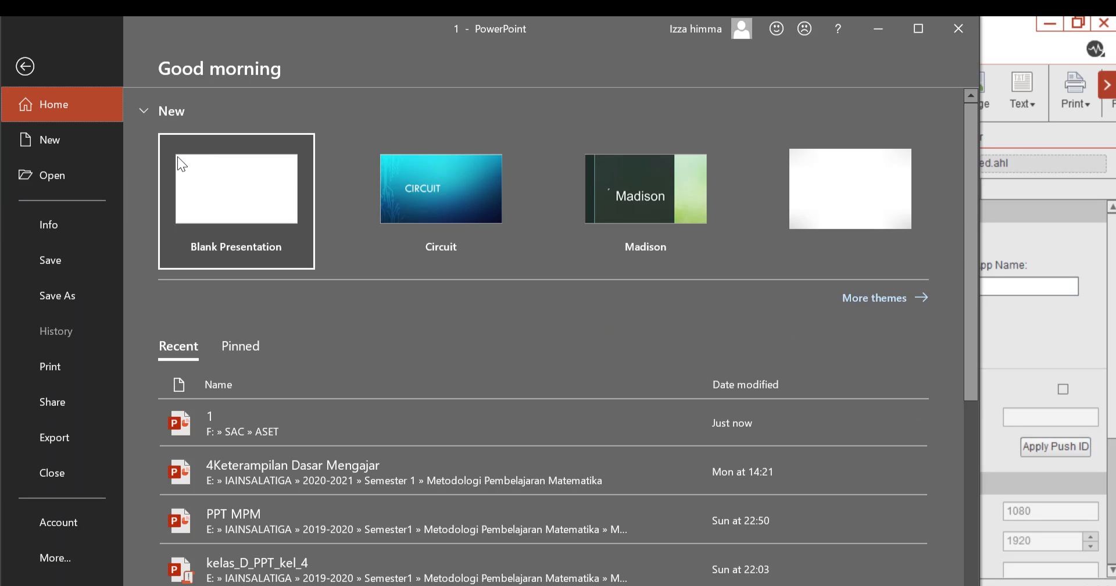
left_click(54, 301)
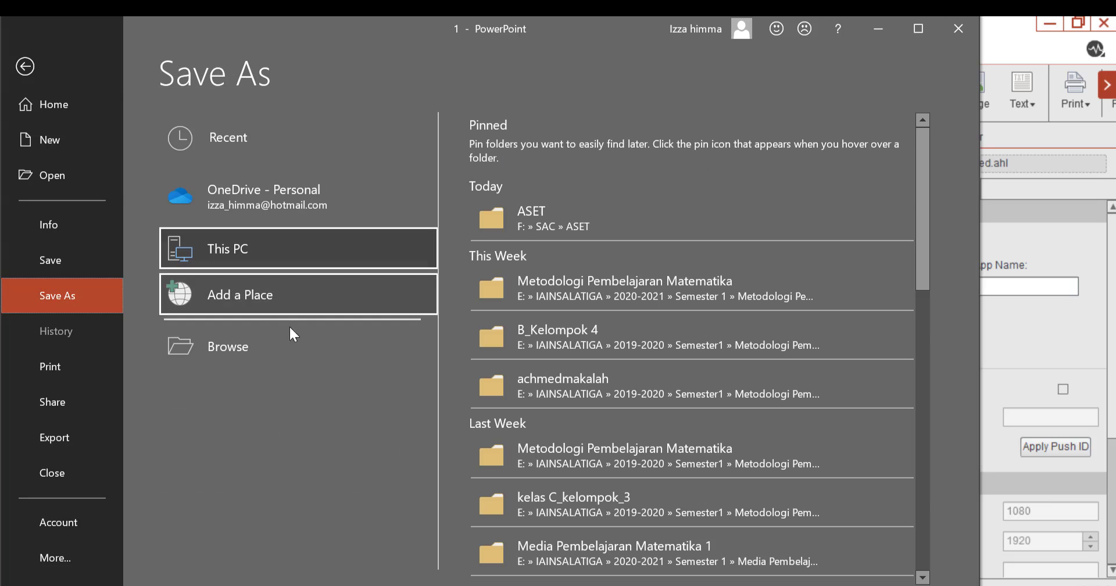
left_click(240, 244)
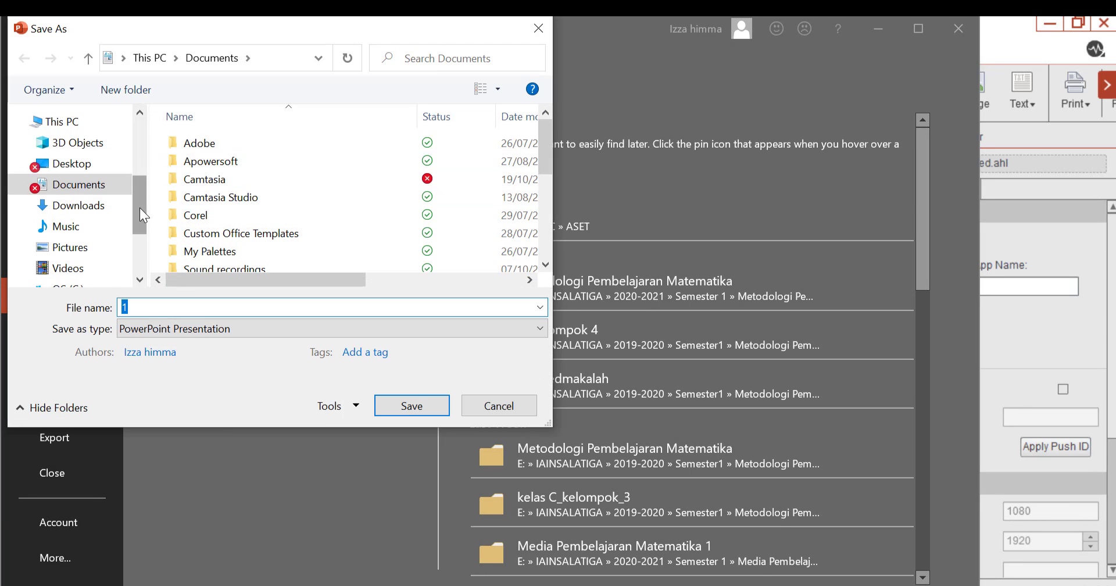
scroll(140, 208, "down", 3)
left_click(75, 241)
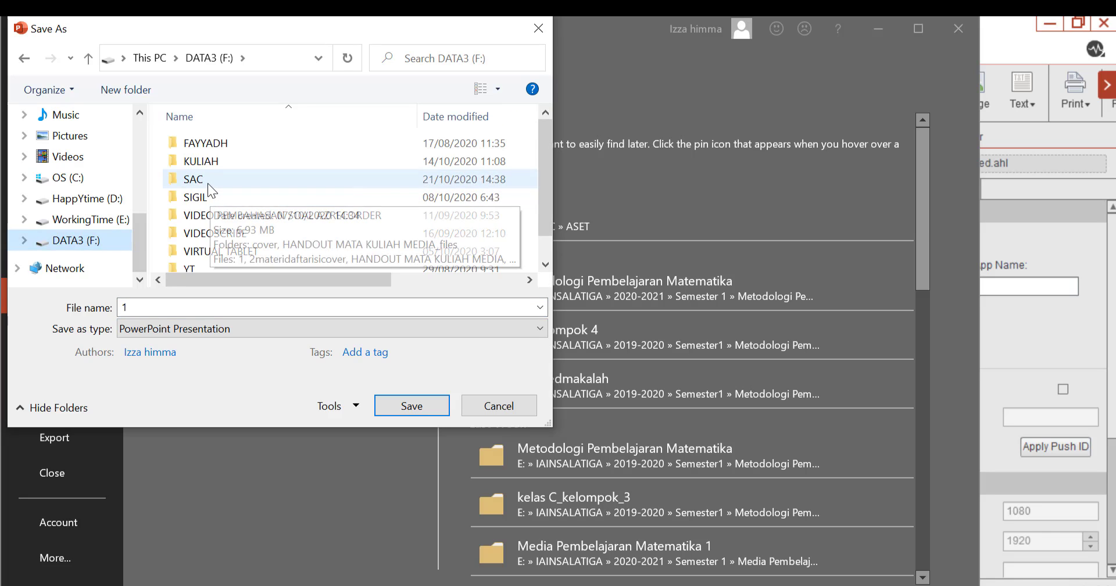
double_click(207, 182)
double_click(215, 141)
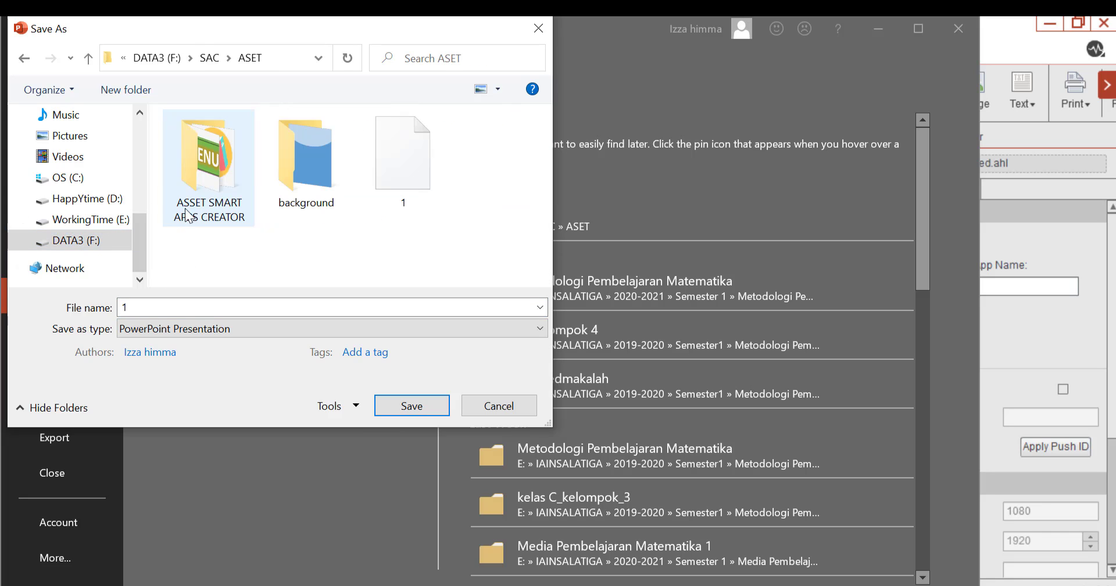
Name the copy 2, choose JPEG File Interchange Format, and export only the current slide
double_click(155, 306)
type("2")
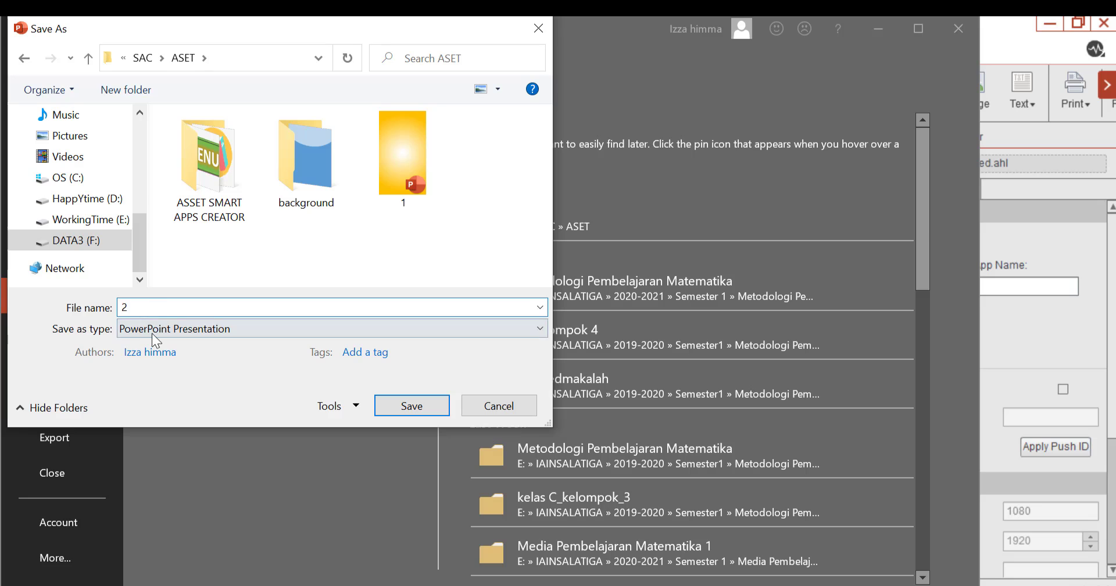
left_click(153, 333)
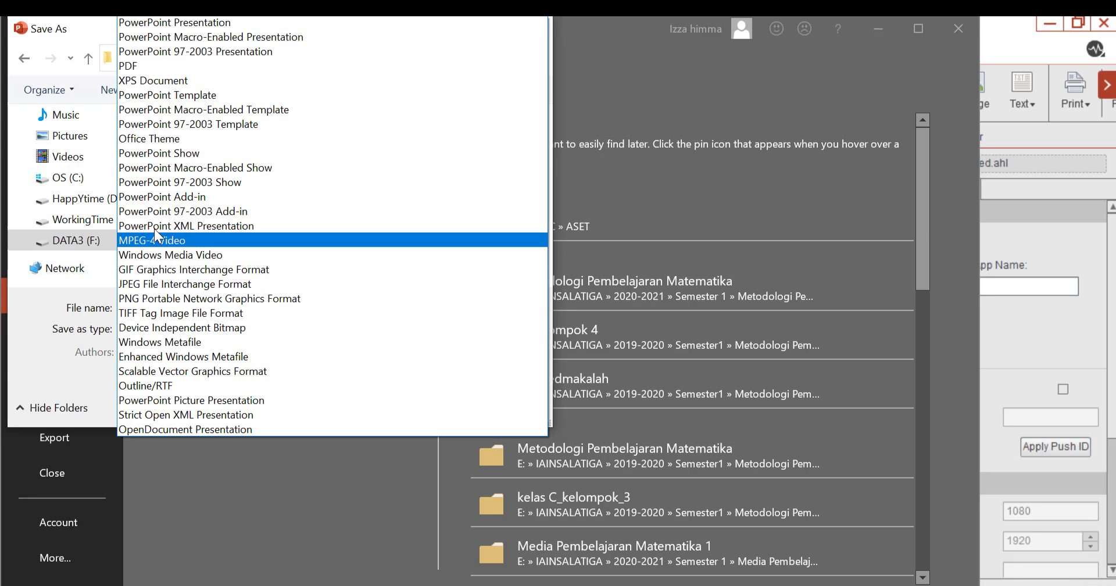
left_click(165, 285)
left_click(407, 403)
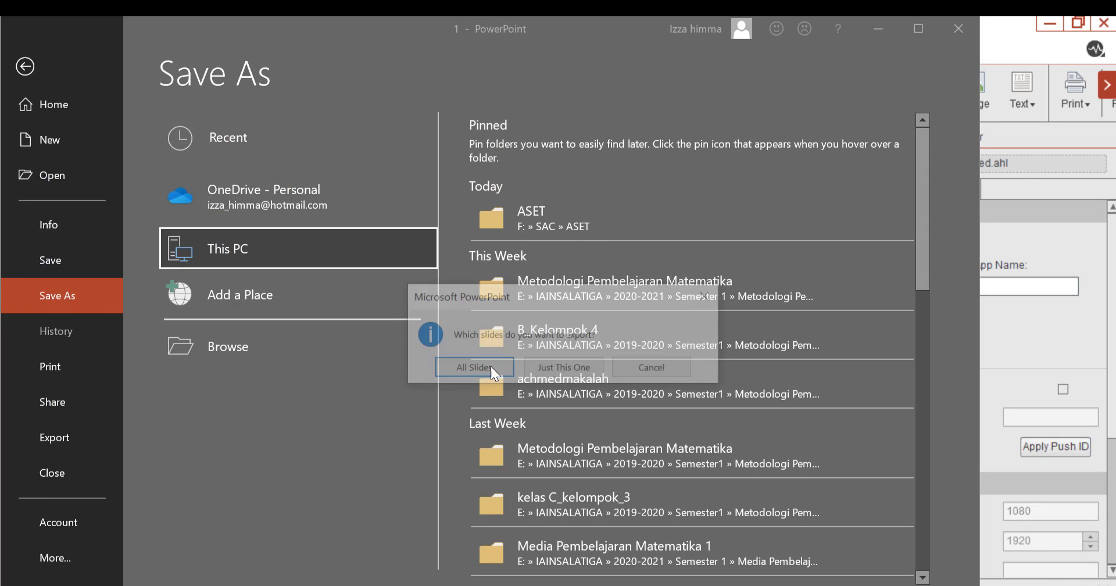
left_click(552, 368)
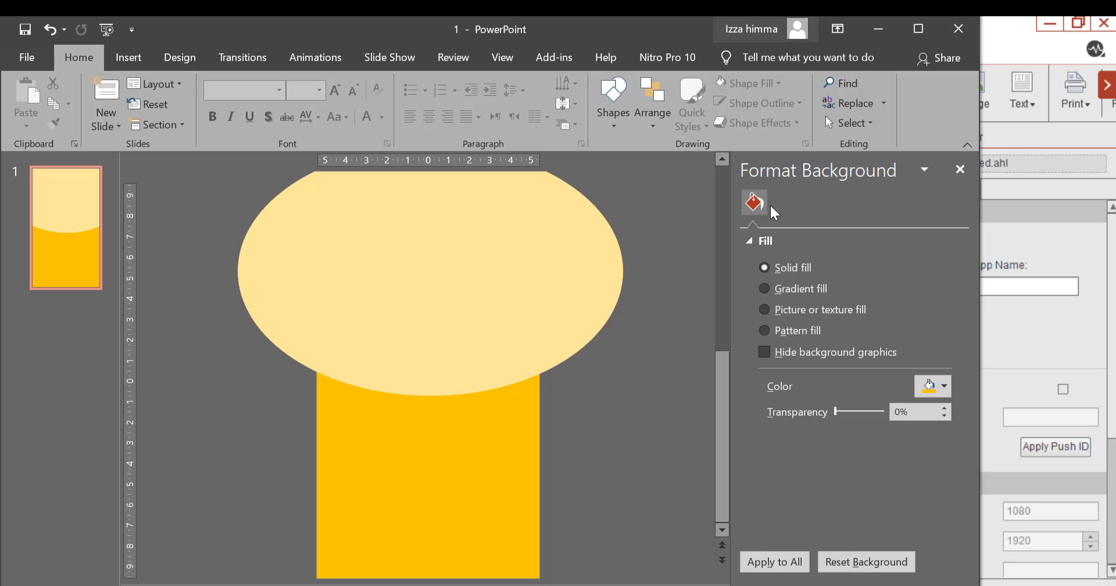
Close the presentation without saving its changes
left_click(956, 38)
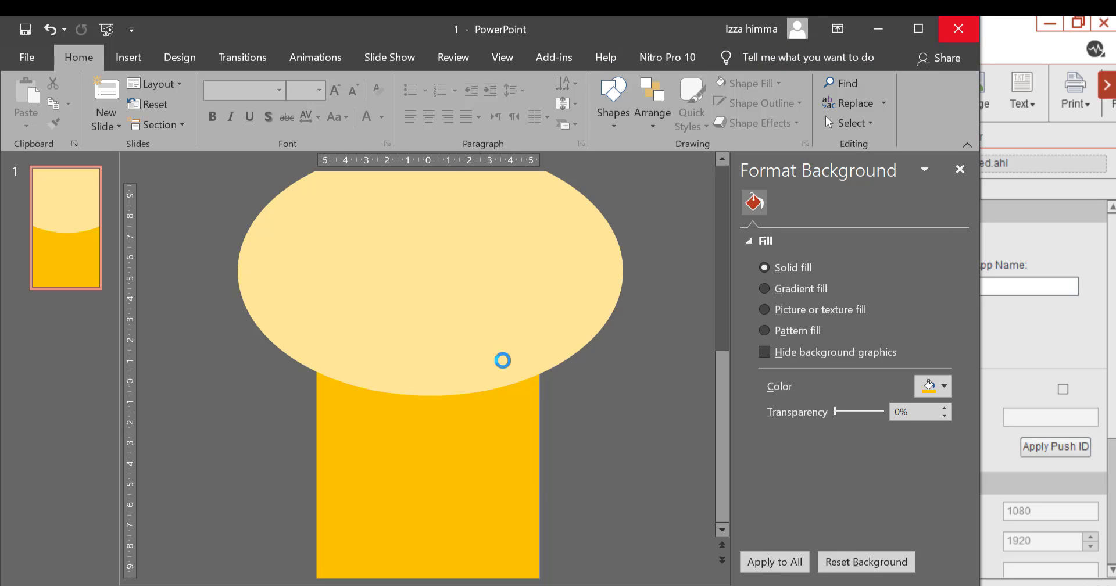
left_click(563, 368)
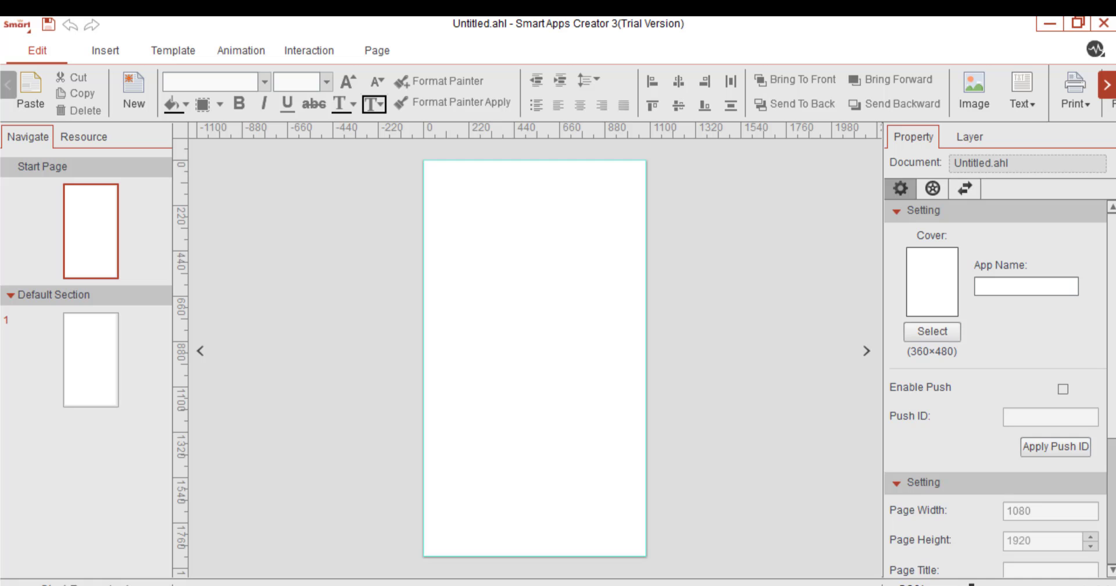
Preview the exported background images 1 and 2 in the SAC > ASET folder in File Explorer, and return to Smart Apps Creator
key("super+e")
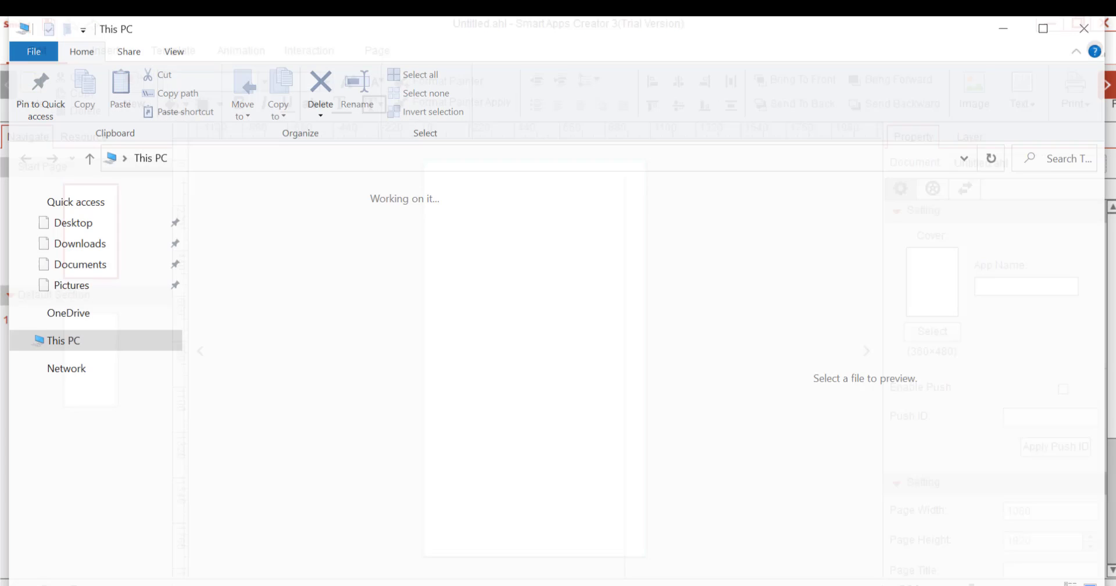
left_click(82, 558)
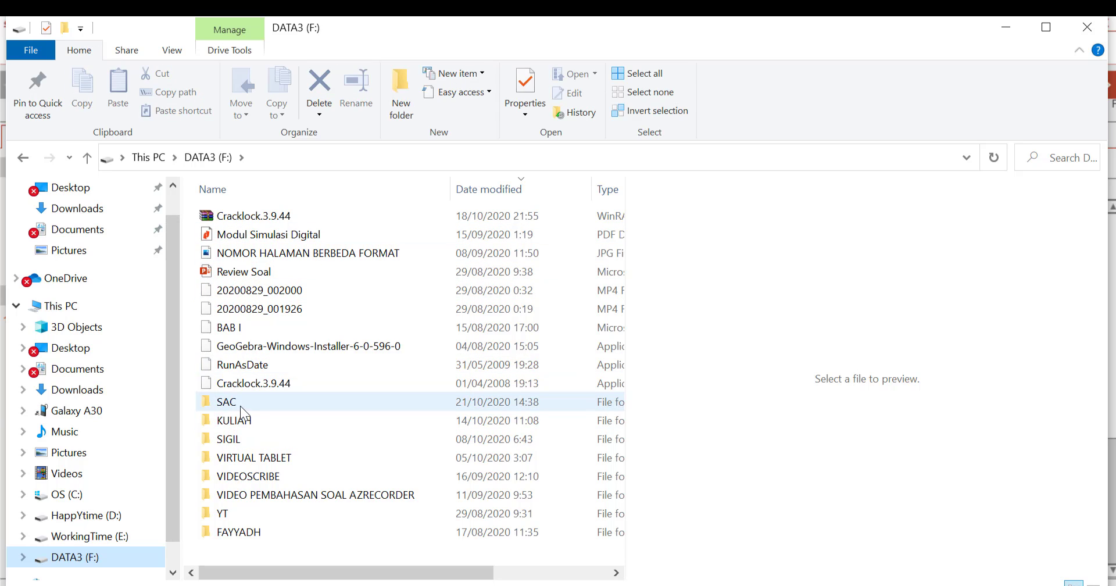
double_click(239, 402)
double_click(288, 215)
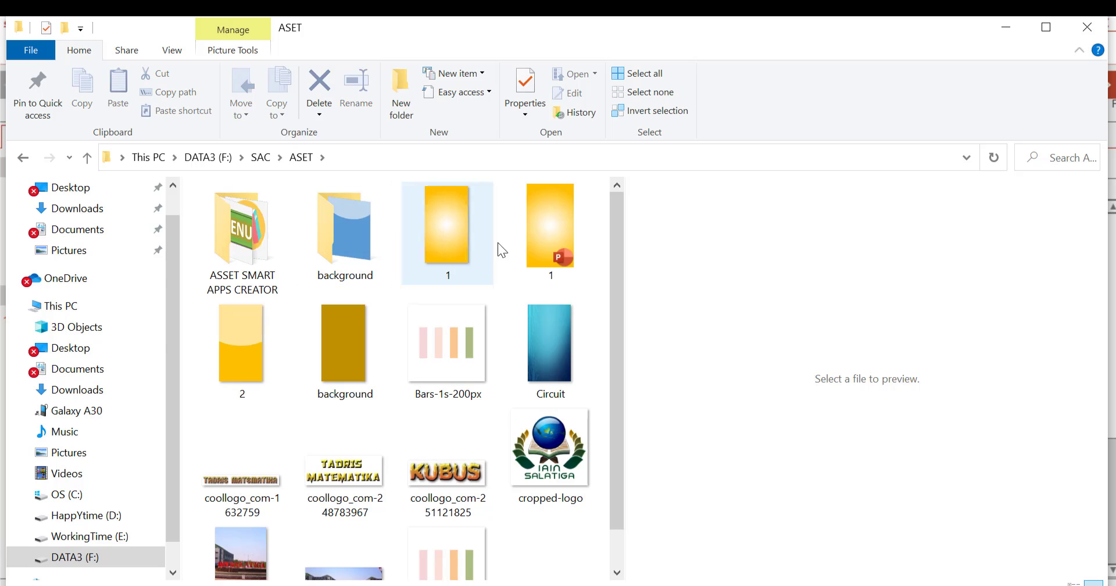
left_click(459, 225)
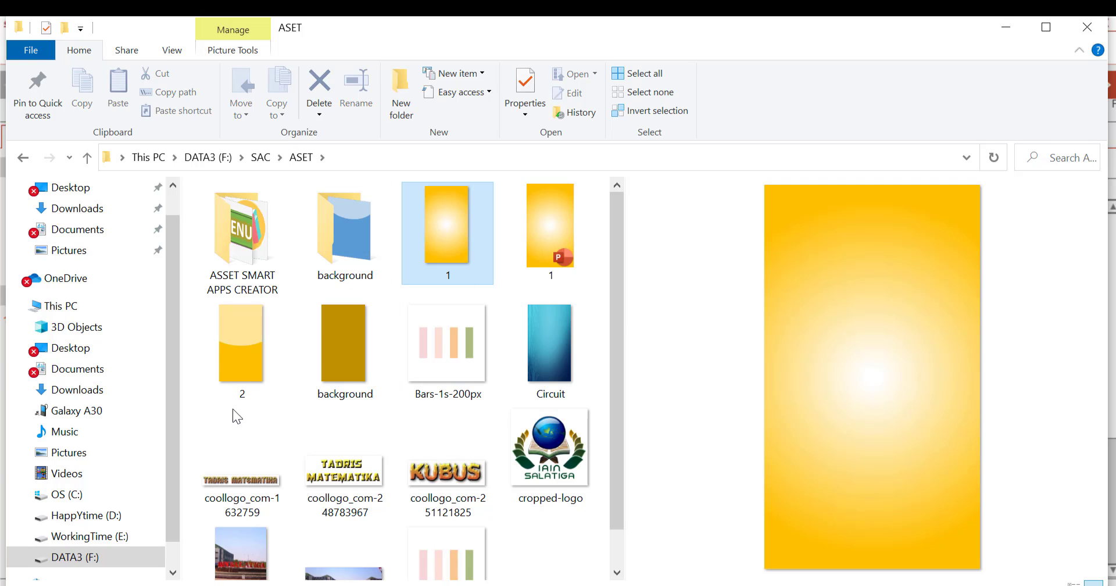
left_click(237, 347)
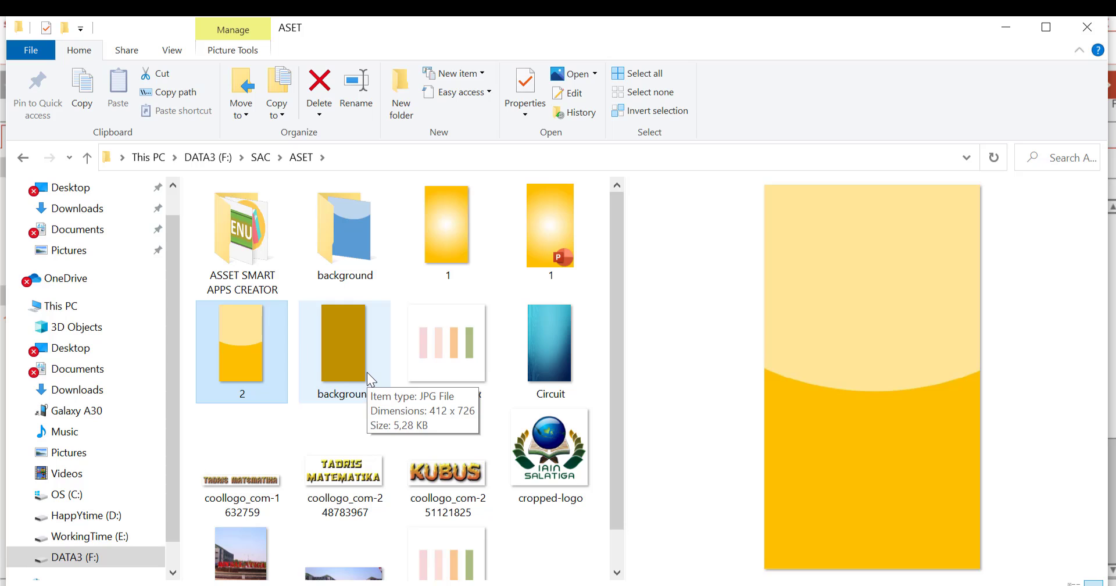
left_click(1003, 27)
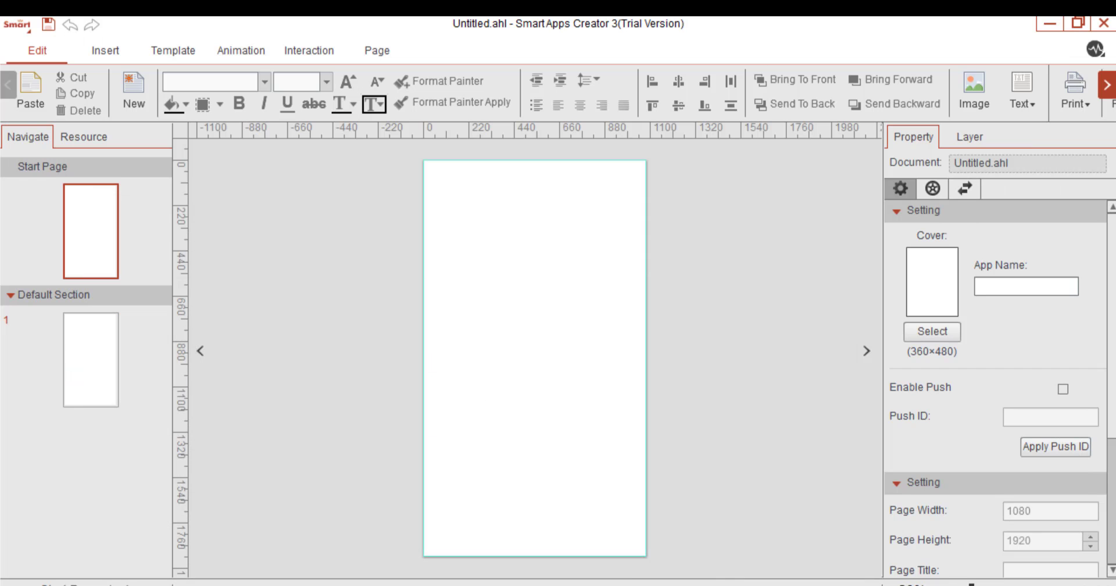
Insert image 2 from the ASET folder on the Start Page and enlarge it from the upper corner to cover the page
left_click(102, 49)
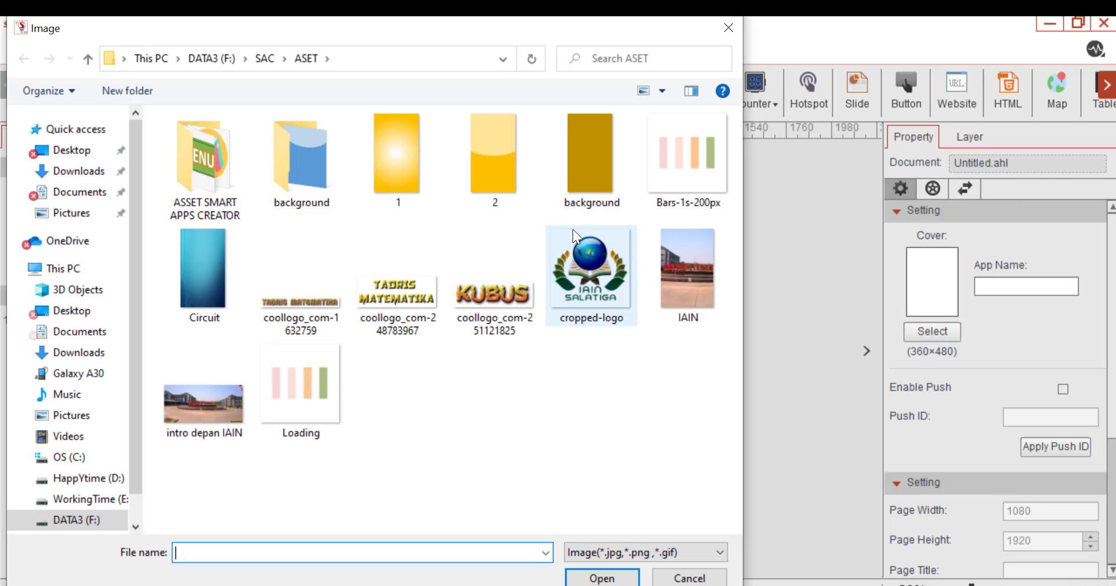
left_click(496, 149)
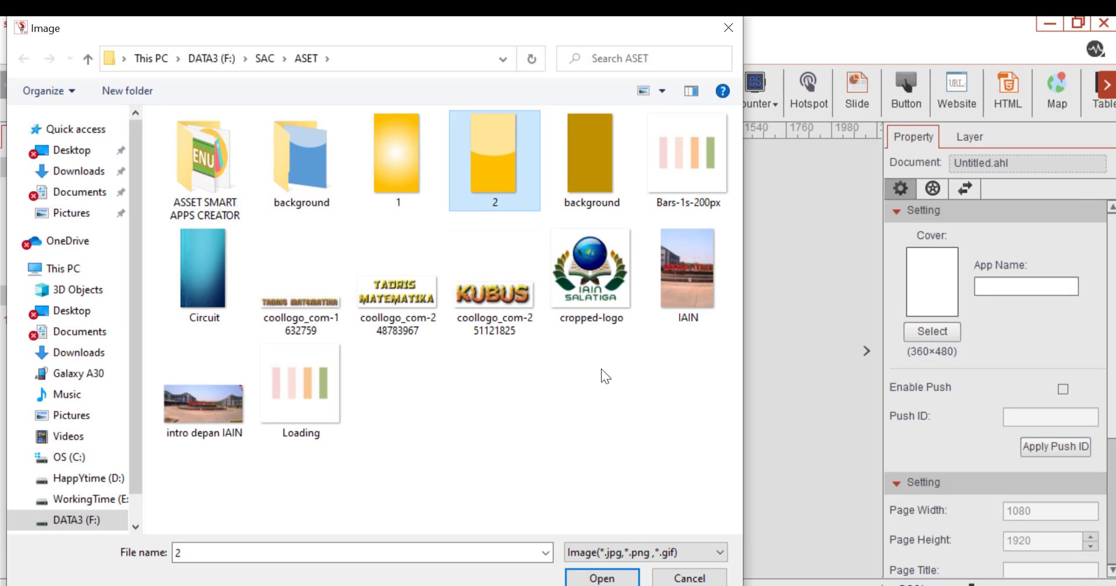
left_click(601, 579)
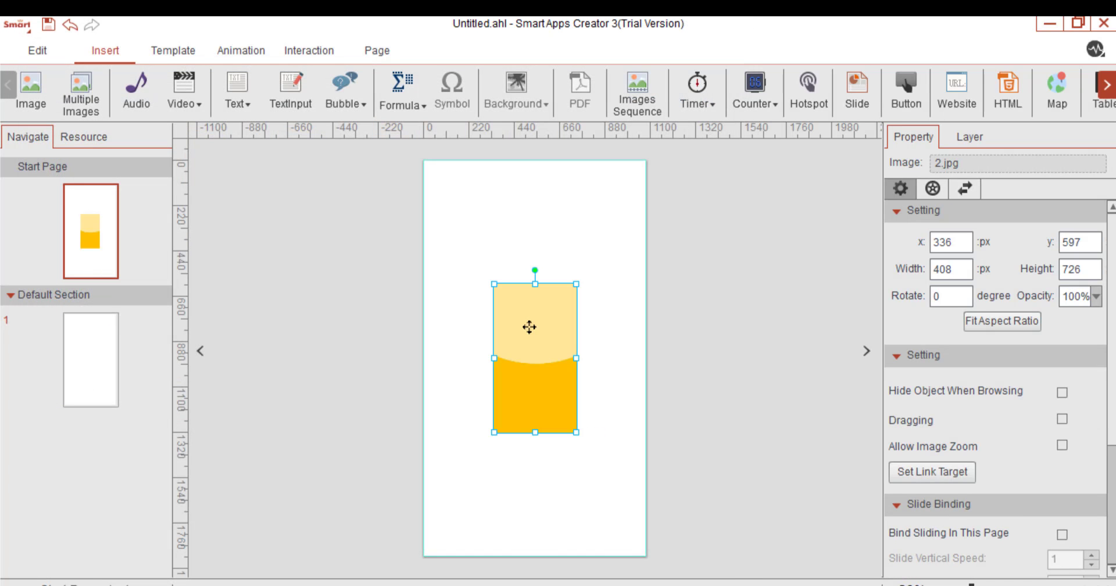
left_click_drag(529, 326, 459, 201)
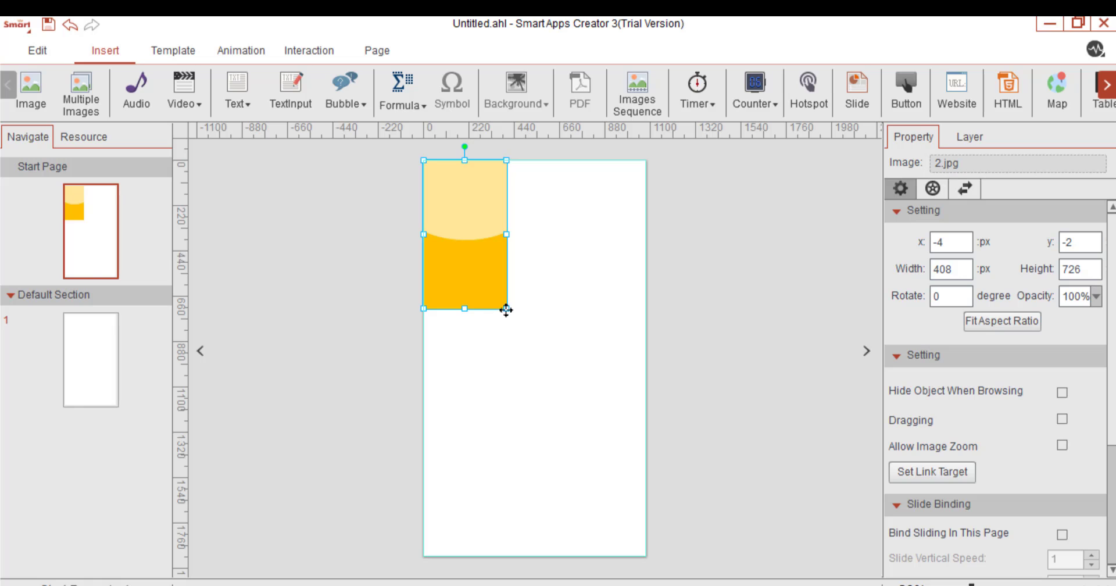
left_click_drag(506, 309, 630, 554)
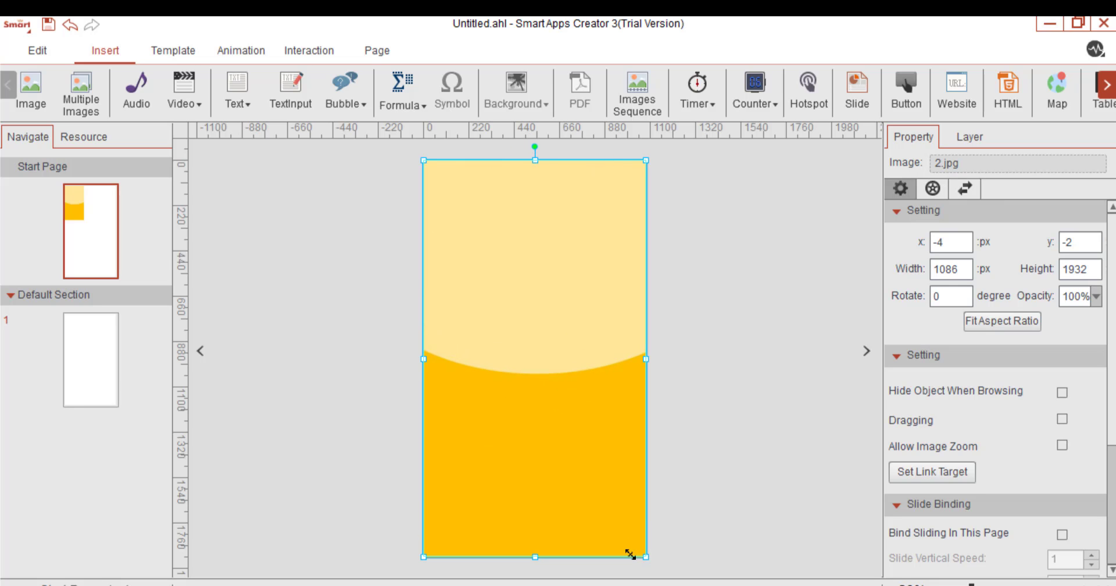
left_click(781, 329)
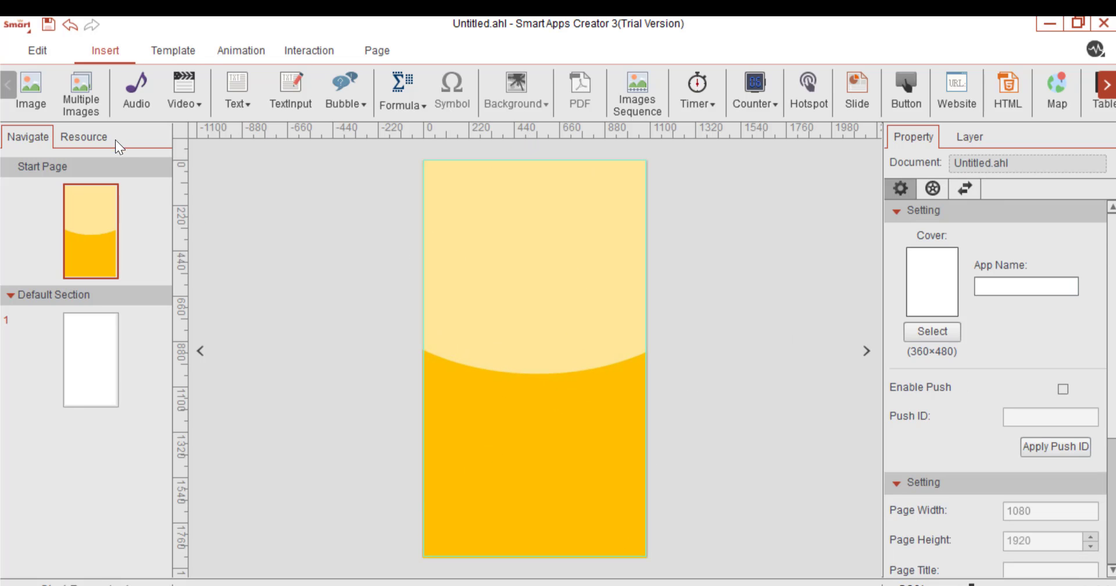
Insert the cropped-logo image, shrink it slightly, and centre it in the pale upper area of the Start Page
left_click(40, 99)
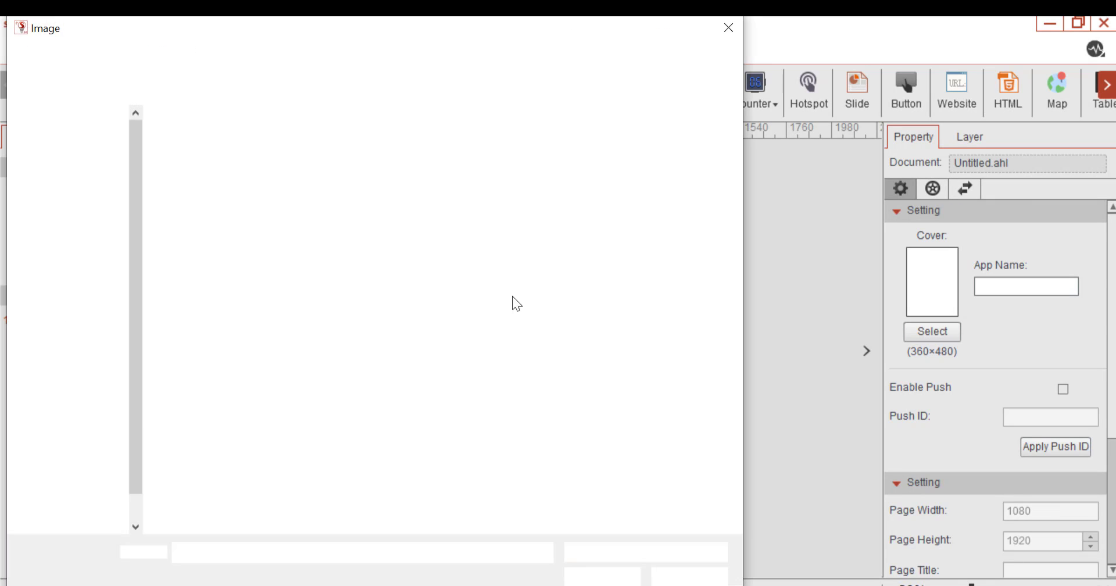
left_click(604, 279)
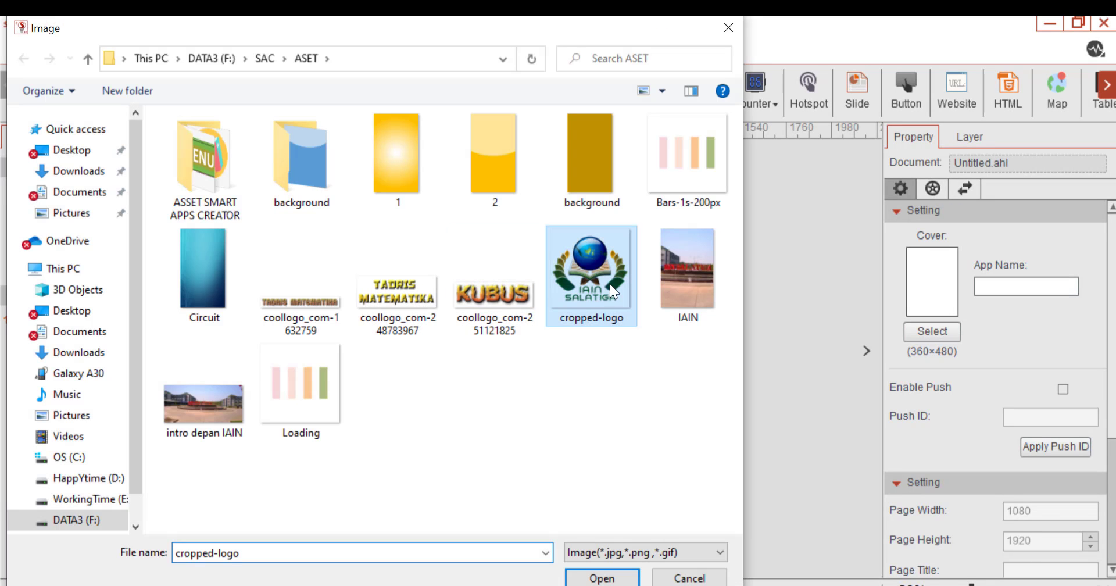
left_click(602, 578)
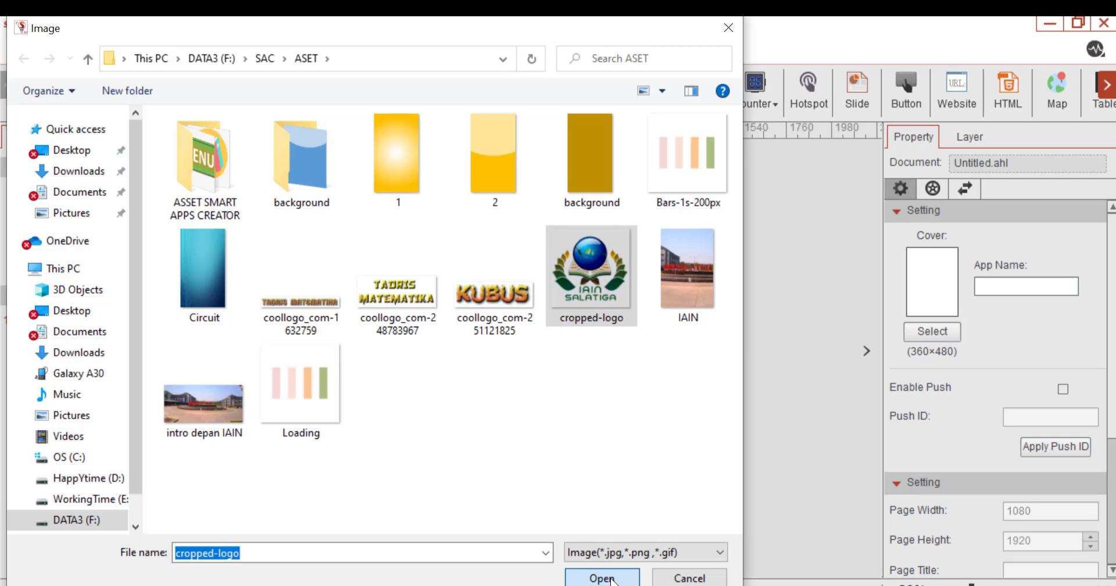
left_click_drag(529, 363, 540, 273)
left_click_drag(590, 317, 570, 299)
left_click_drag(541, 265, 544, 267)
left_click(650, 381)
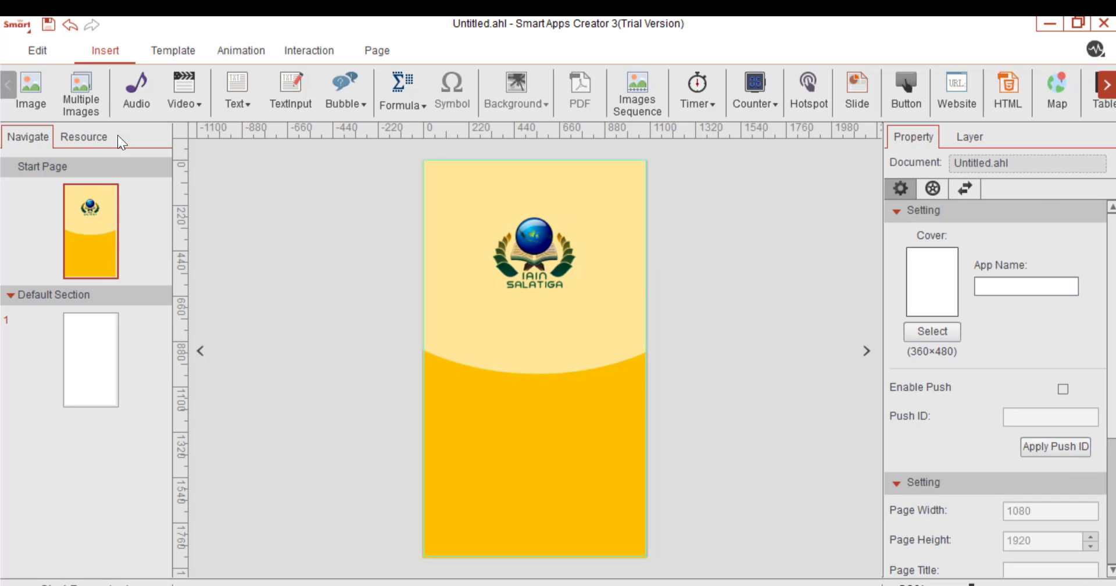
Try the Loading GIF in the lower part of the Start Page, and delete it
left_click(34, 87)
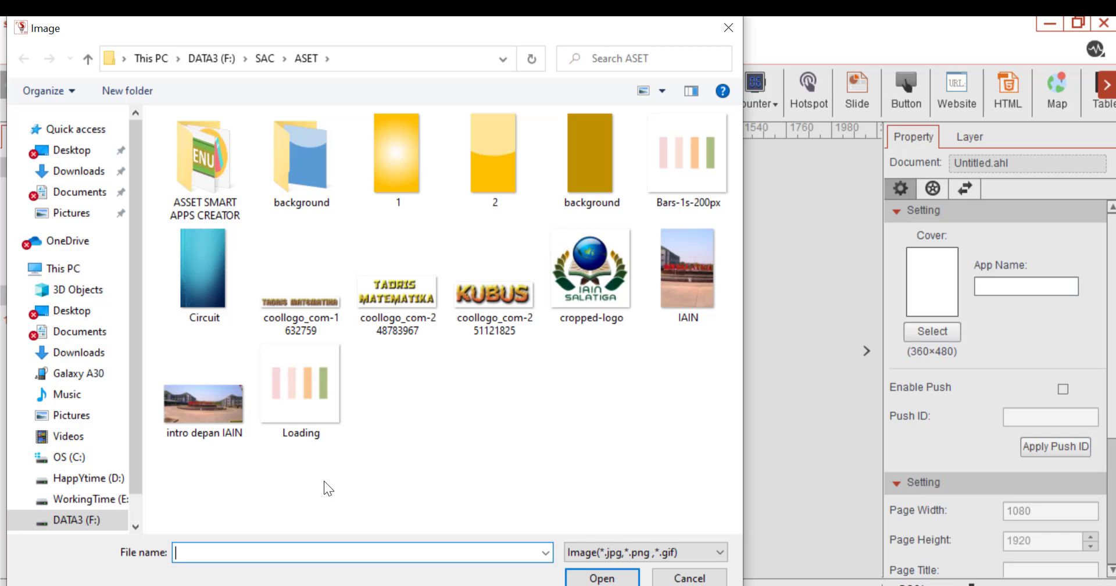
left_click(291, 389)
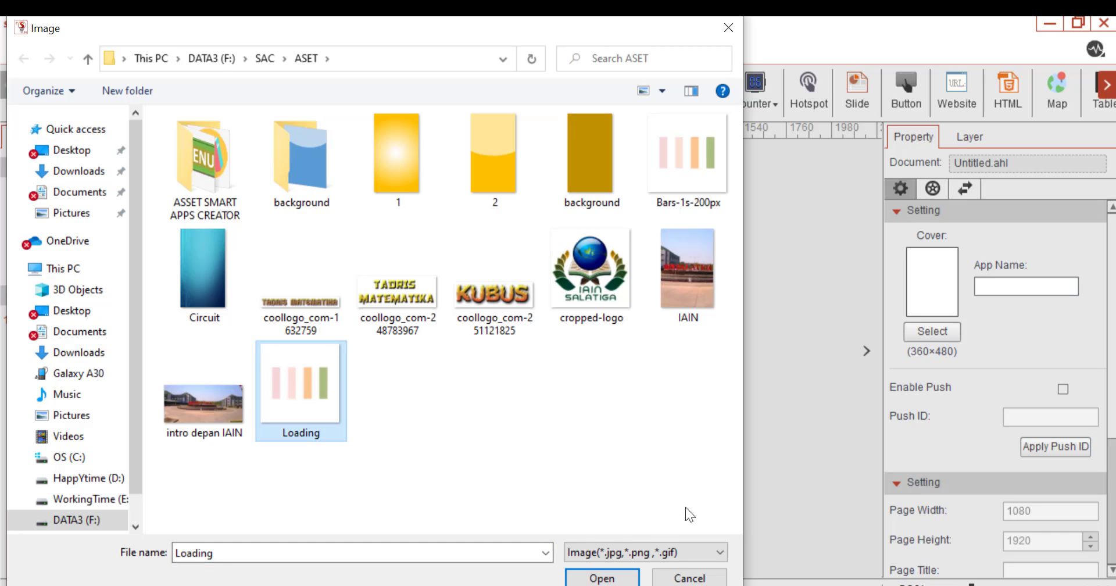
left_click(601, 577)
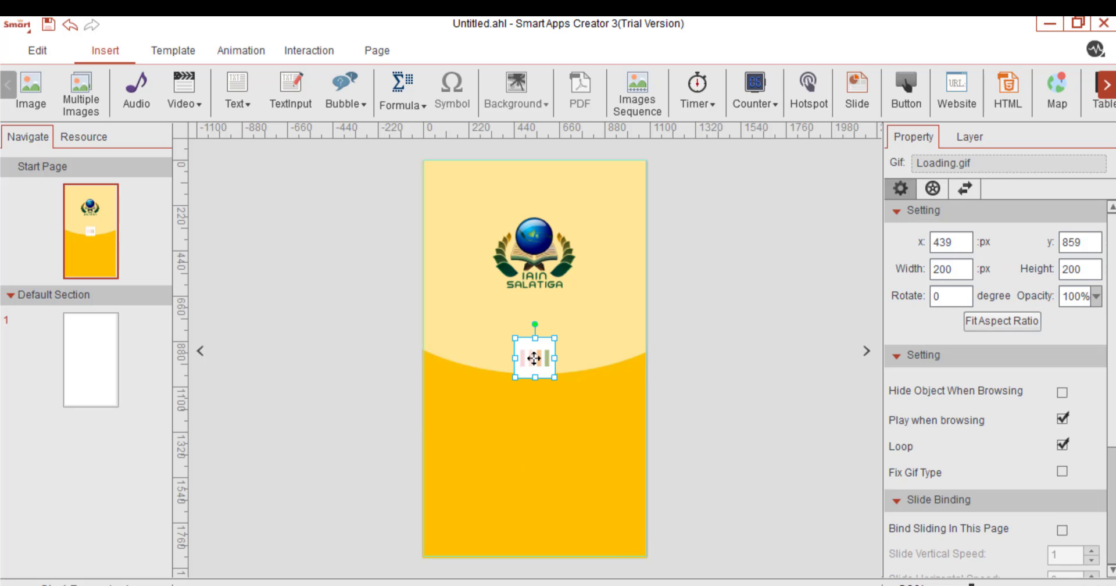
left_click_drag(534, 358, 500, 483)
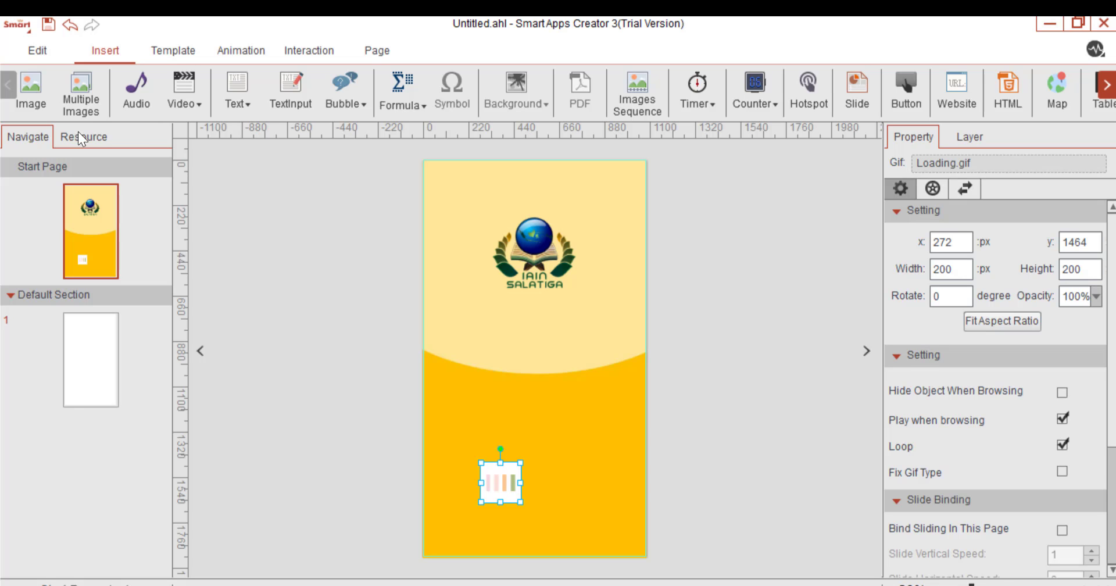
key("Delete")
Insert the Bars-1s-200px GIF and reshape it into a wide, flat strip along the bottom of the Start Page
left_click(31, 91)
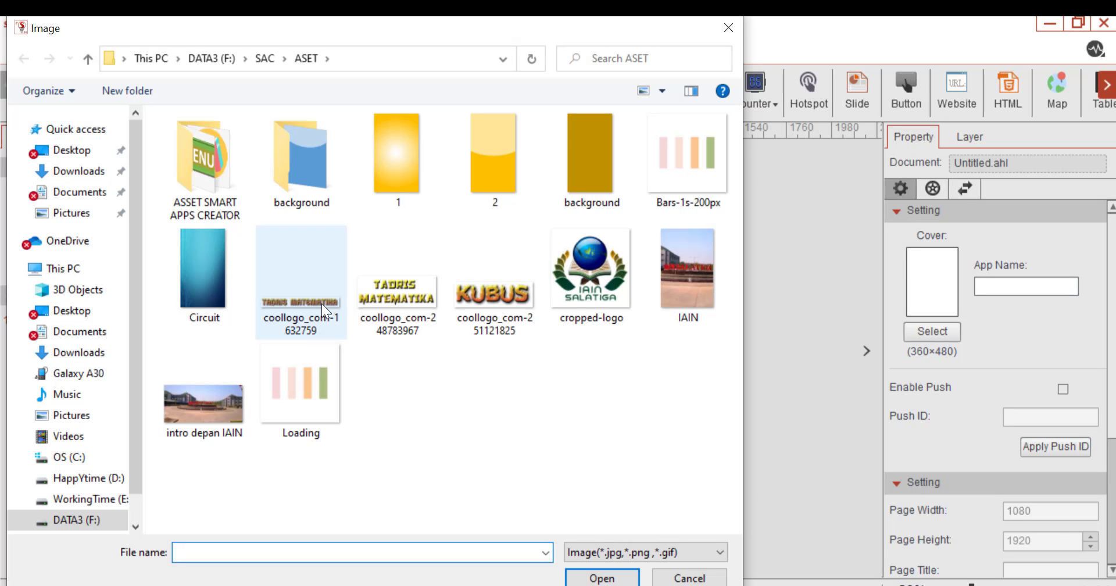
left_click(668, 163)
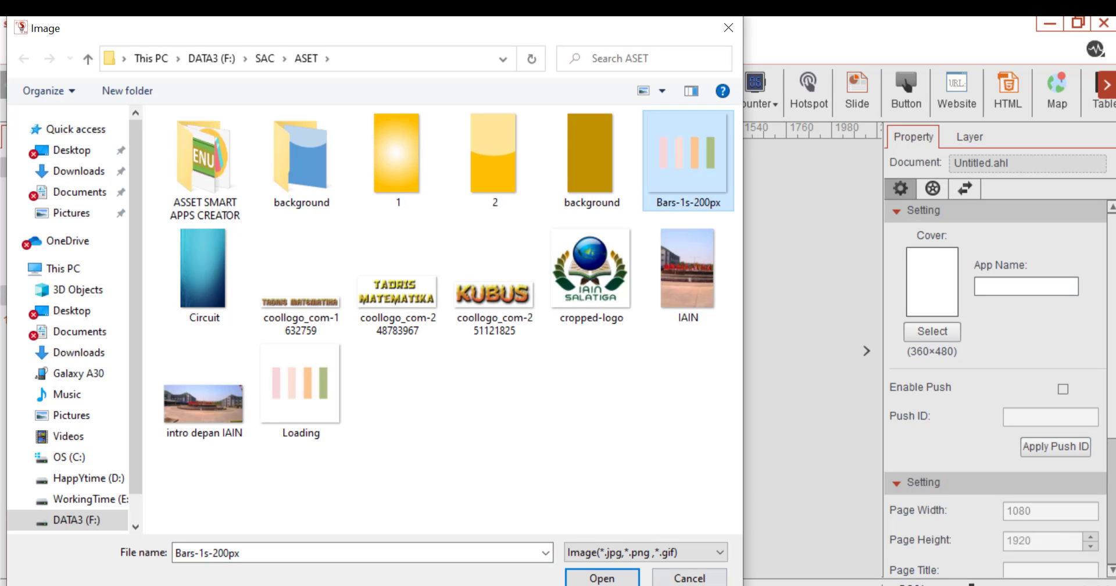
left_click(598, 578)
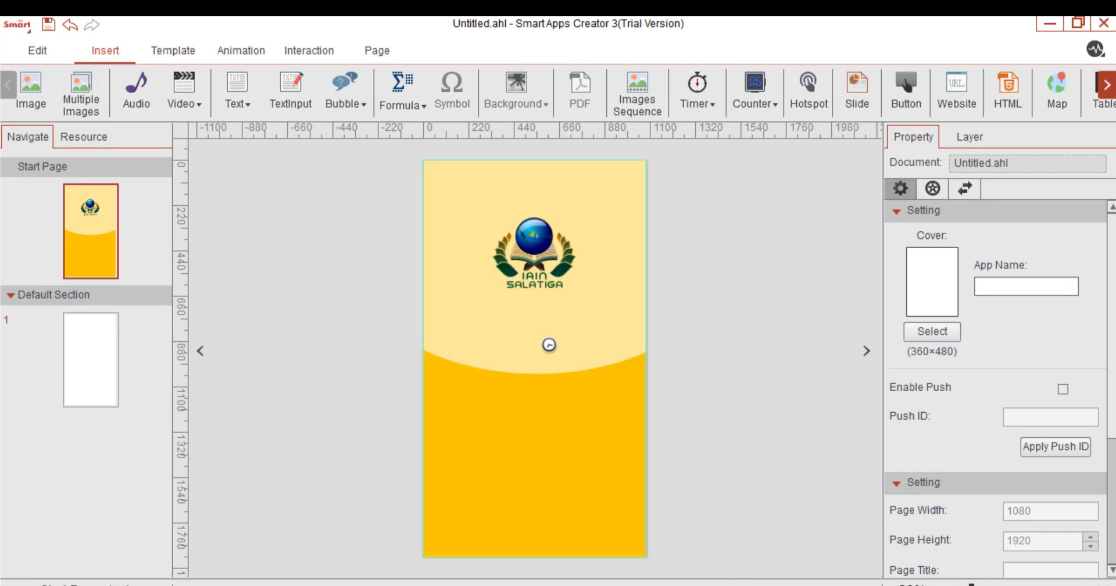
left_click_drag(548, 358, 623, 538)
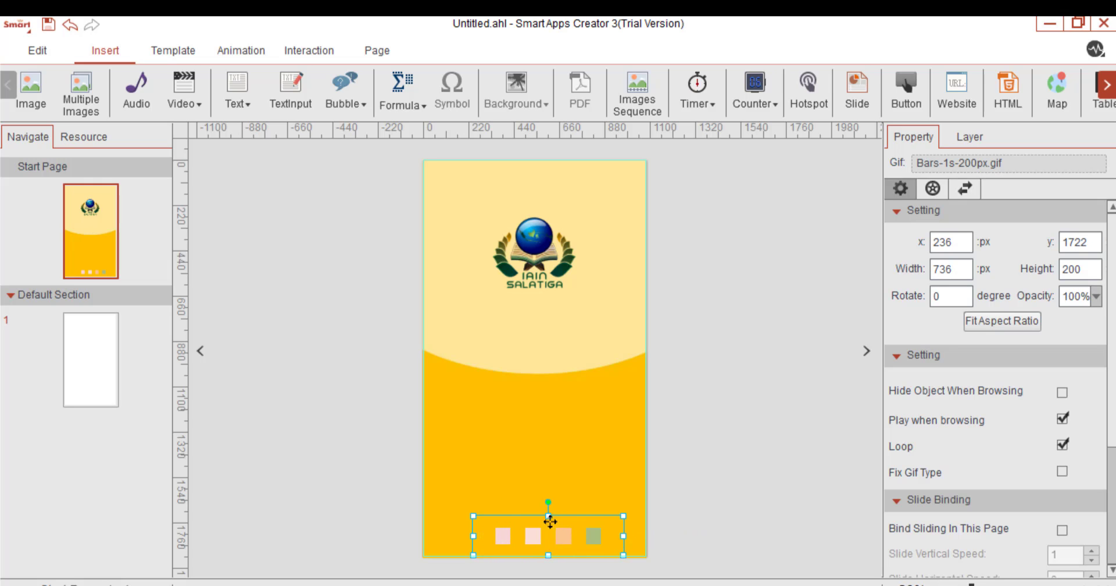
left_click_drag(547, 516, 557, 536)
left_click(570, 559)
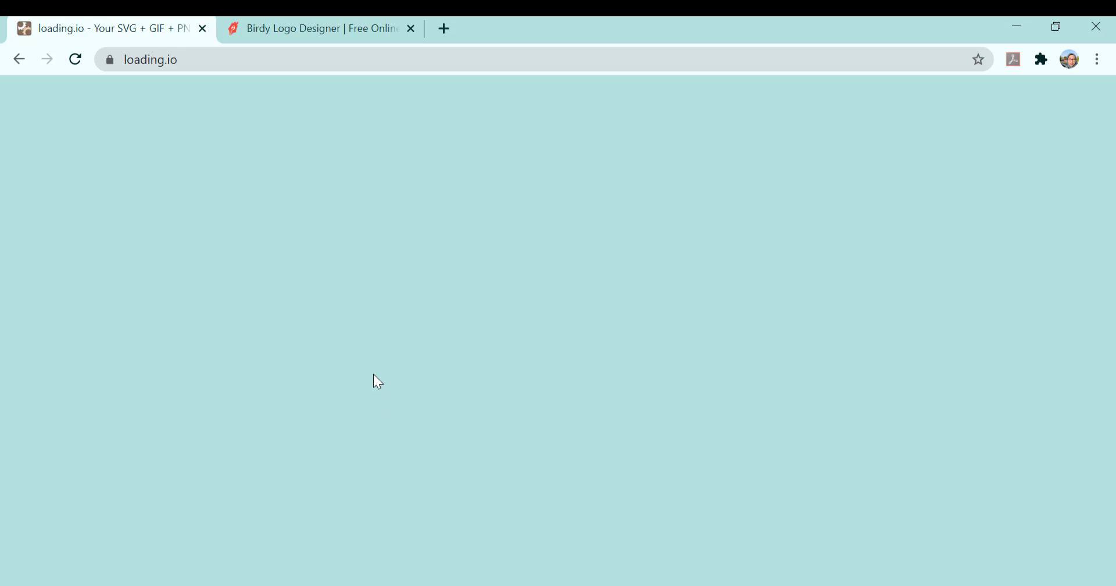
Load loading.io in the browser and examine its free loading animations, customization settings and download formats
left_click(292, 61)
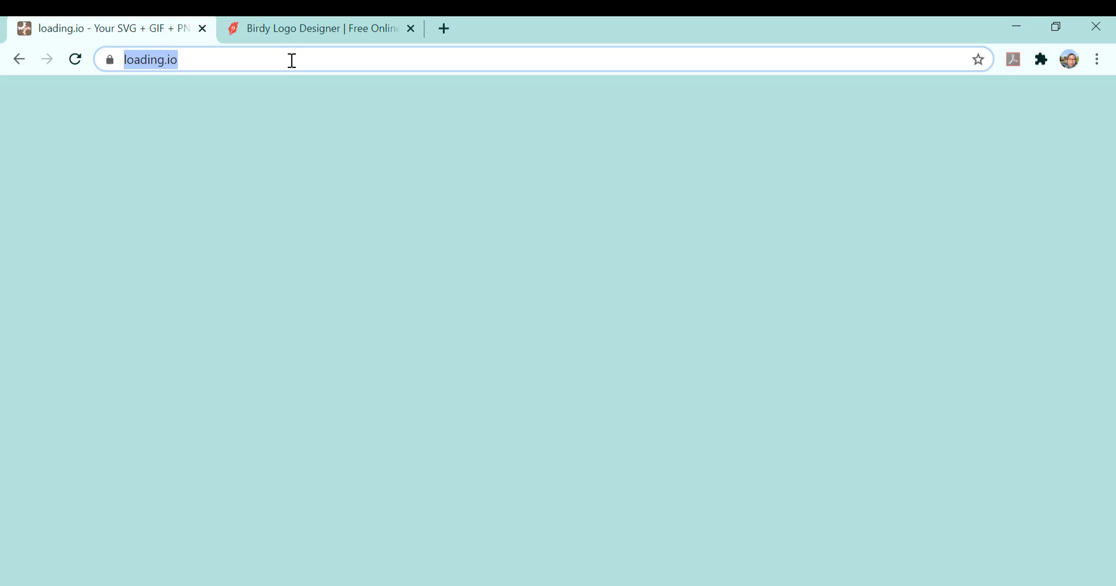
key("Return")
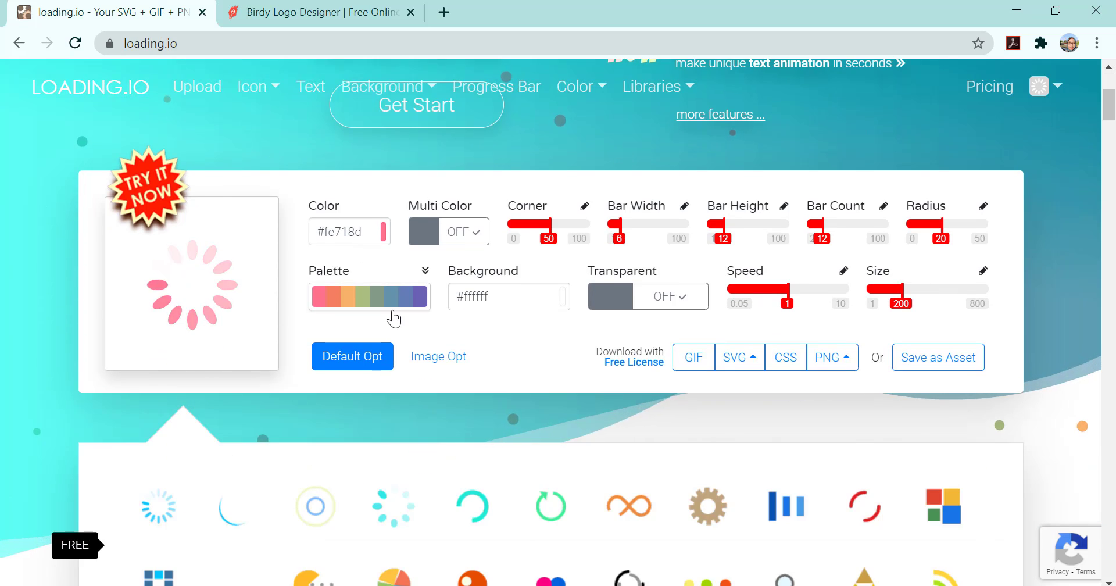
scroll(394, 317, "down", 5)
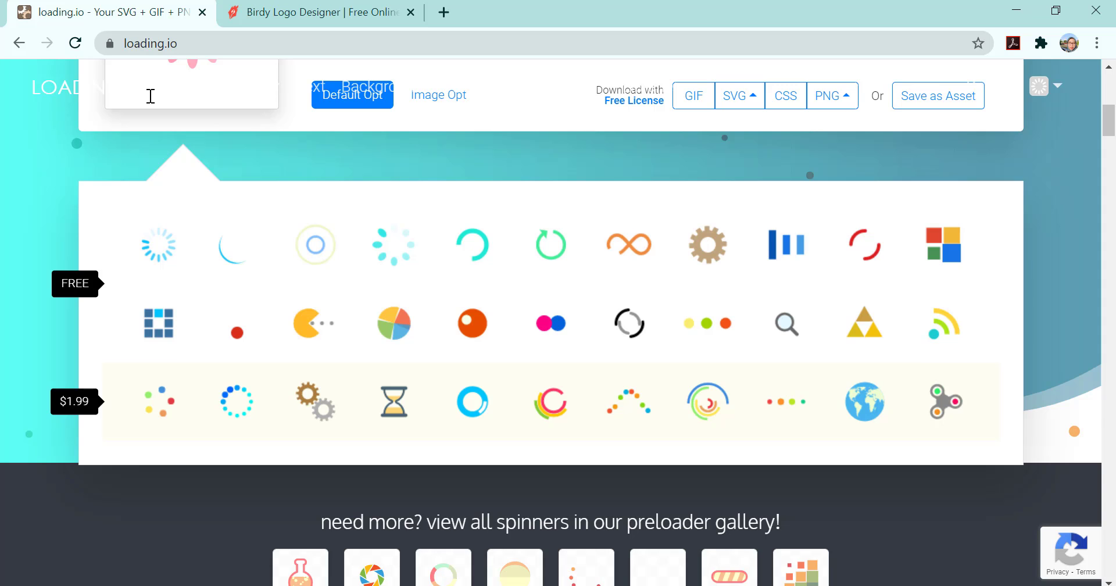
scroll(150, 96, "up", 10)
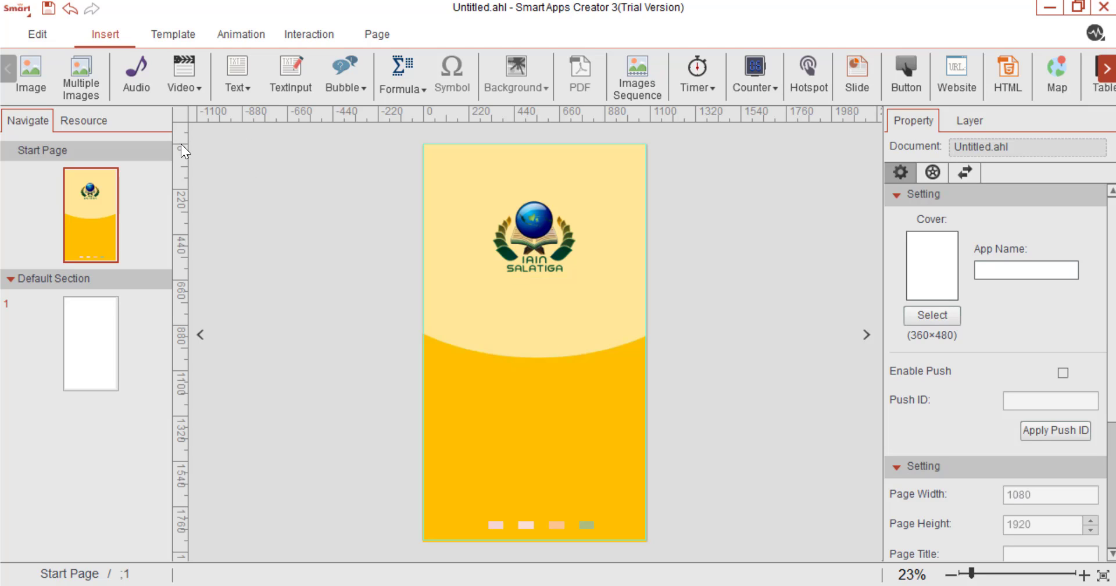
left_click(246, 89)
left_click(302, 223)
key("alt+Tab")
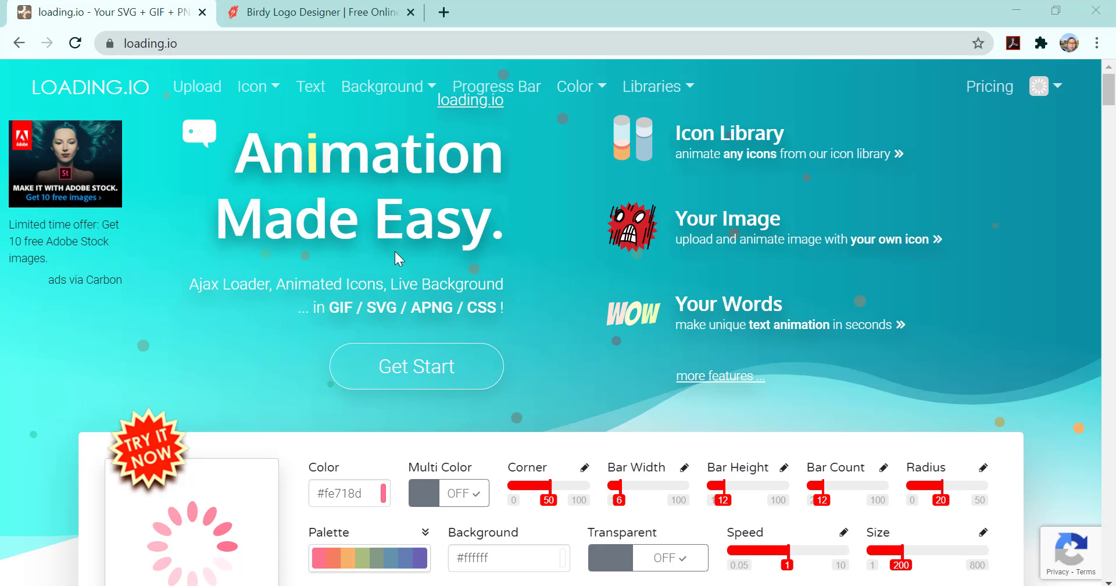
Switch to the flamingtext Birdy logo designer and examine the text, font size and font settings of the TADRIS MATEMATIKA logo
left_click(287, 17)
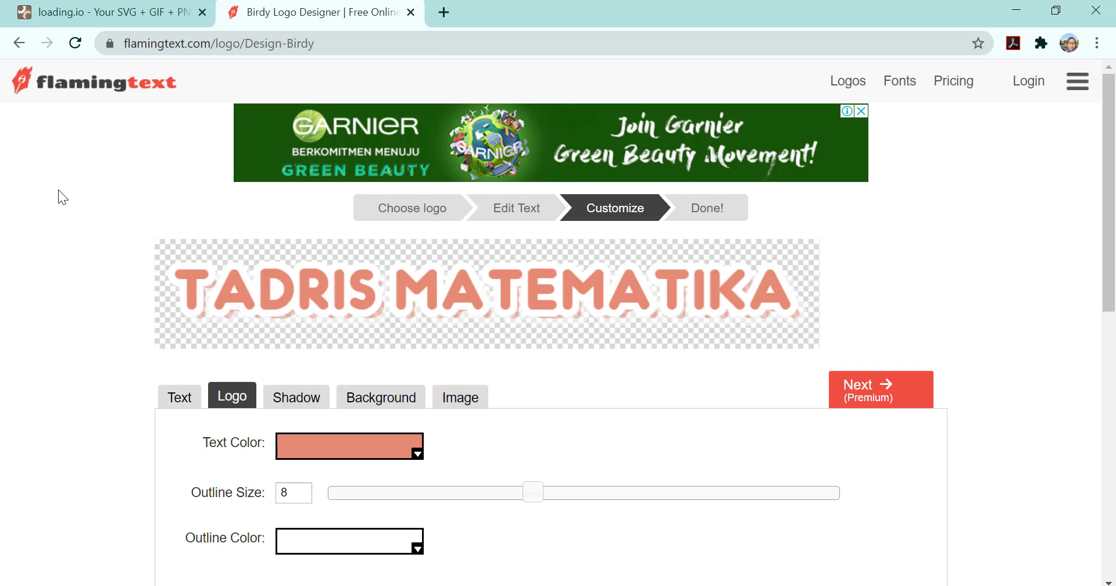
left_click(176, 401)
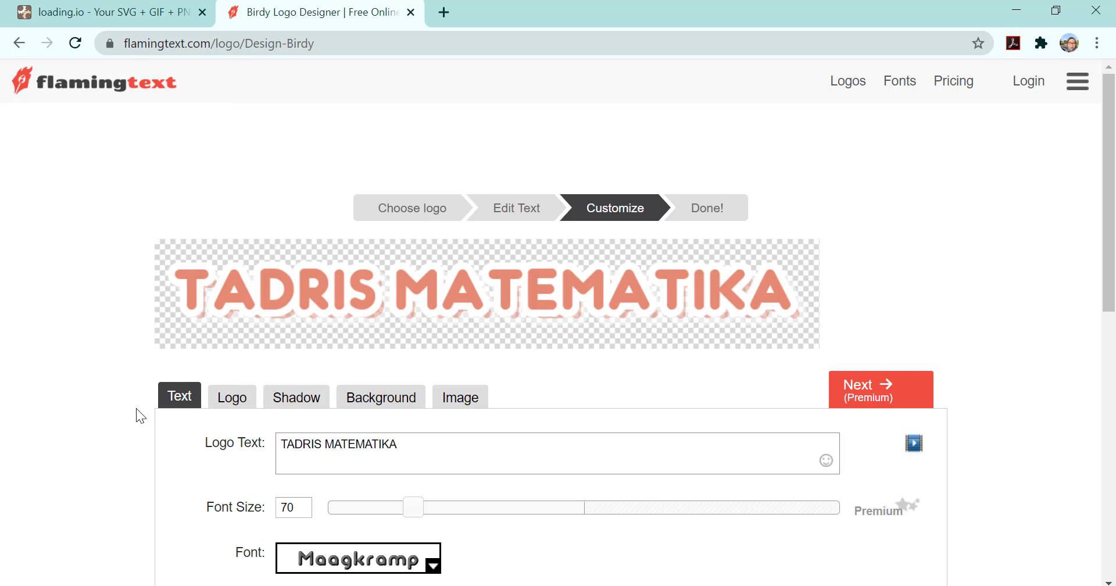
scroll(281, 315, "down", 5)
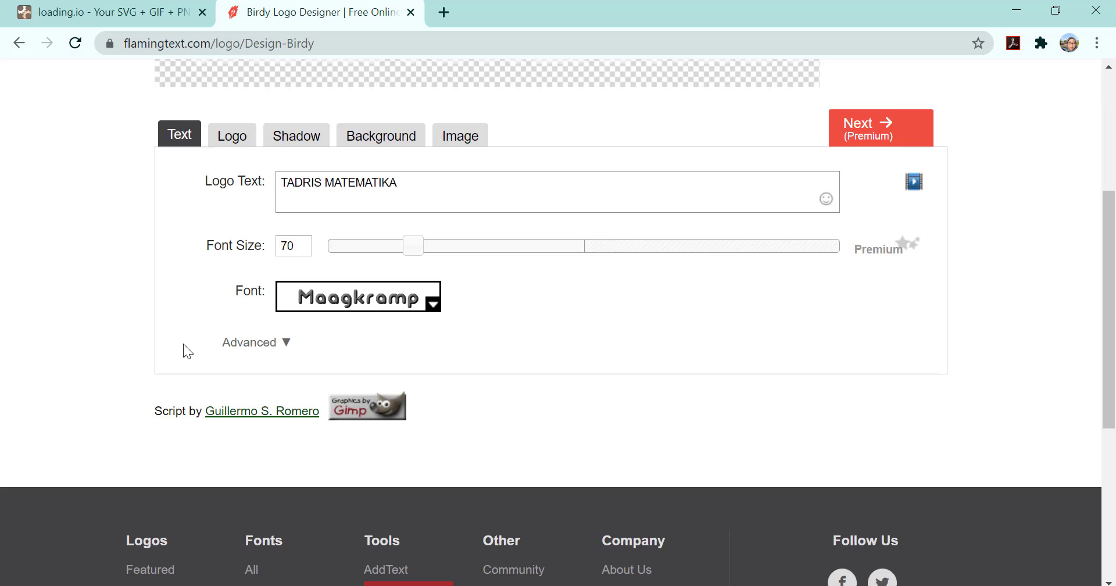
scroll(237, 381, "up", 5)
scroll(424, 334, "down", 8)
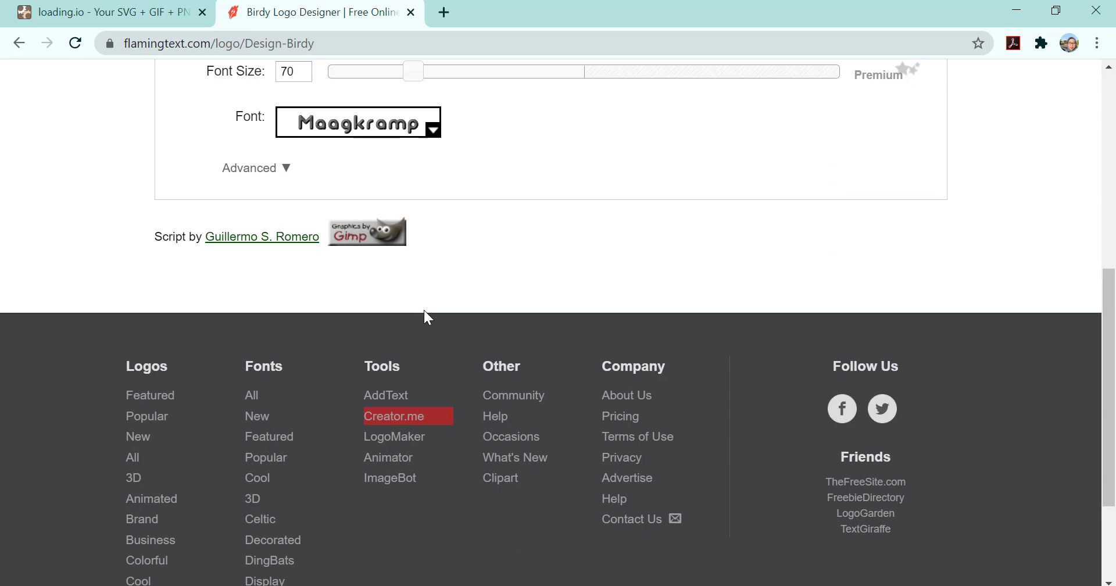
scroll(411, 364, "up", 8)
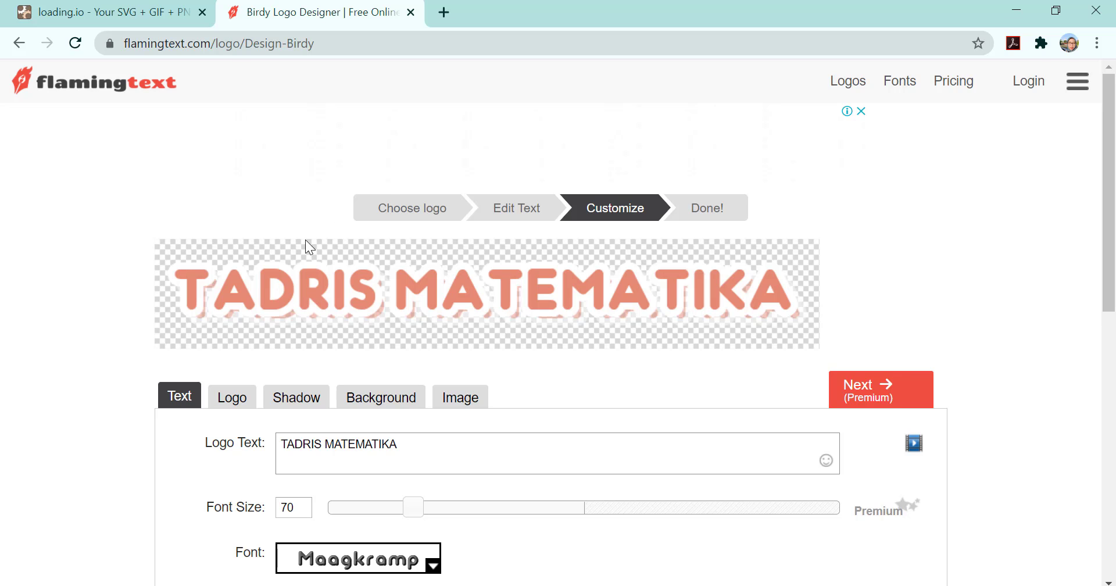
scroll(329, 465, "down", 3)
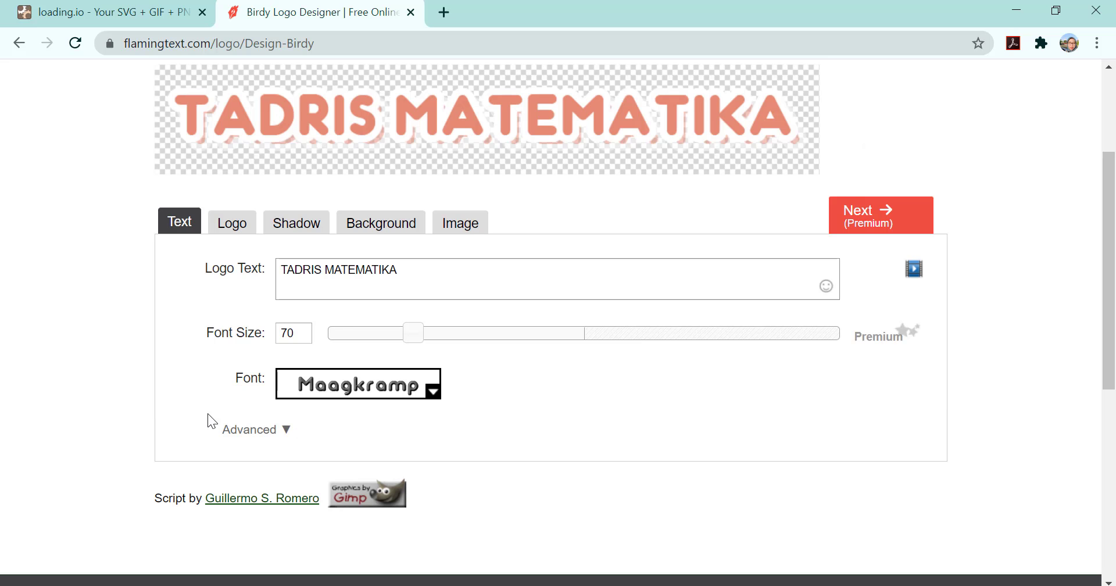
scroll(294, 312, "up", 1)
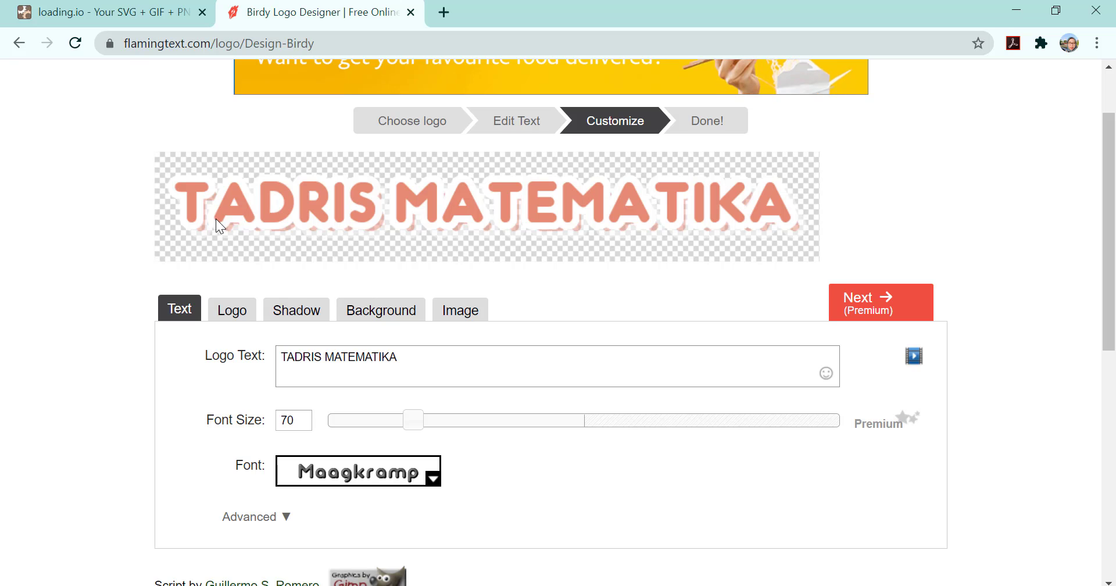
Check the logo's background type, and change its text color to light blue #72c4e5
left_click(385, 313)
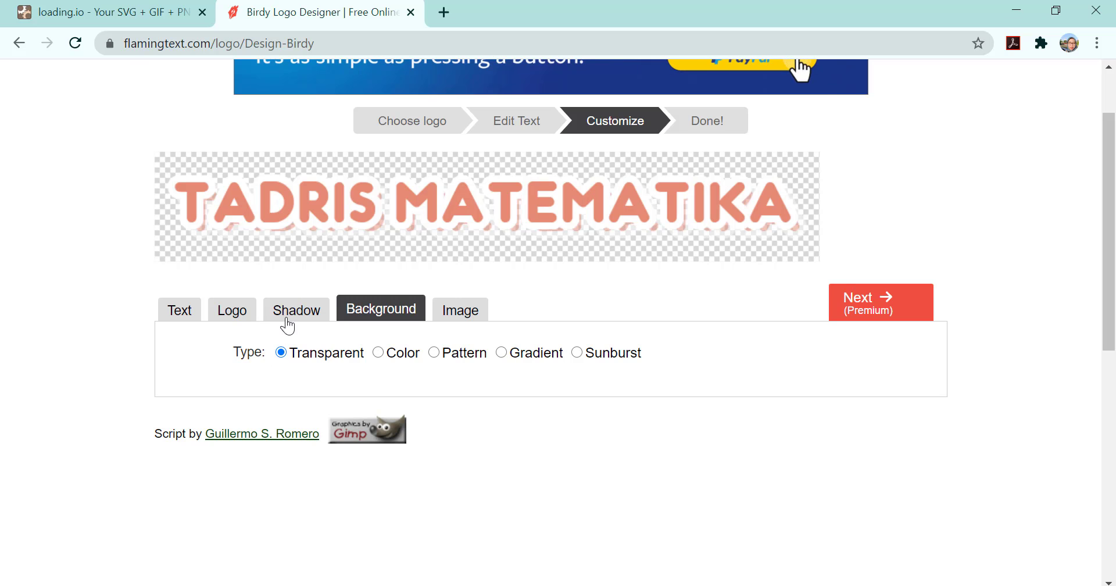
left_click(244, 325)
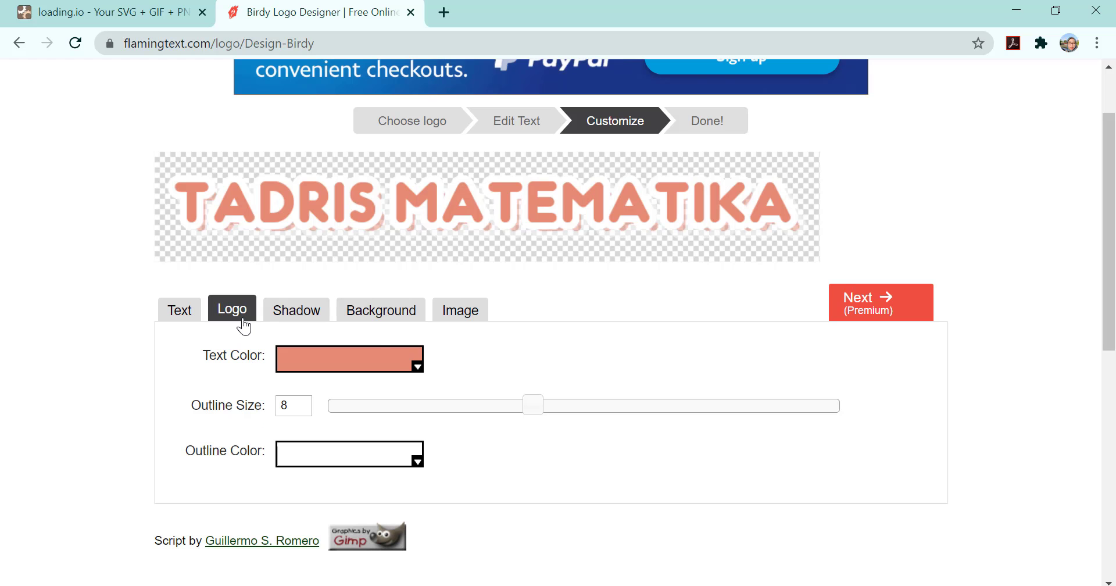
left_click(418, 367)
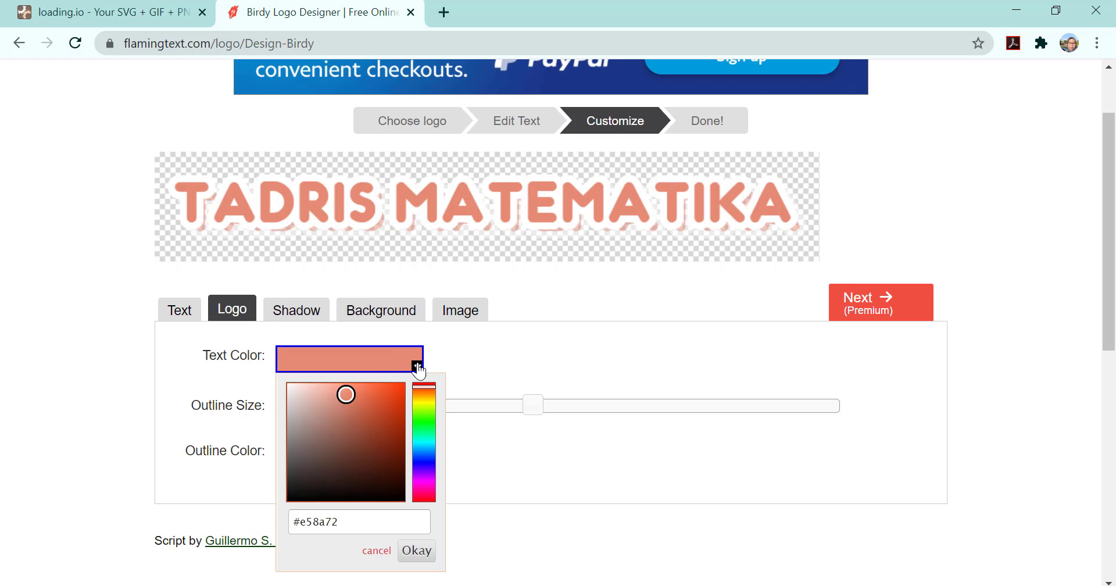
left_click(433, 445)
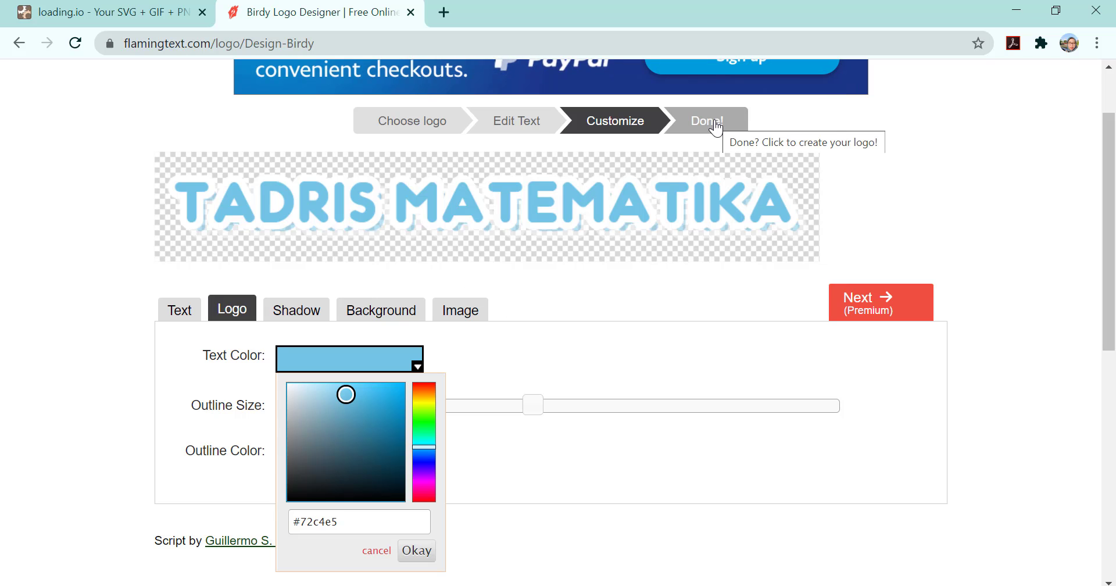
Accept the text color and split the logo text into two lines, TADRIS above MATEMATIKA
left_click(601, 340)
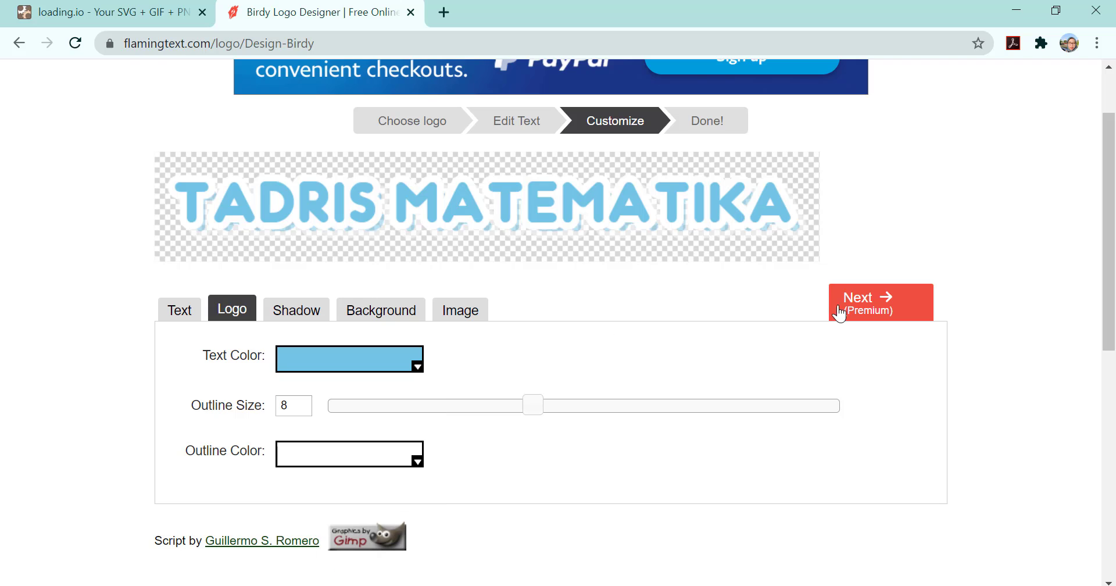
left_click(859, 308)
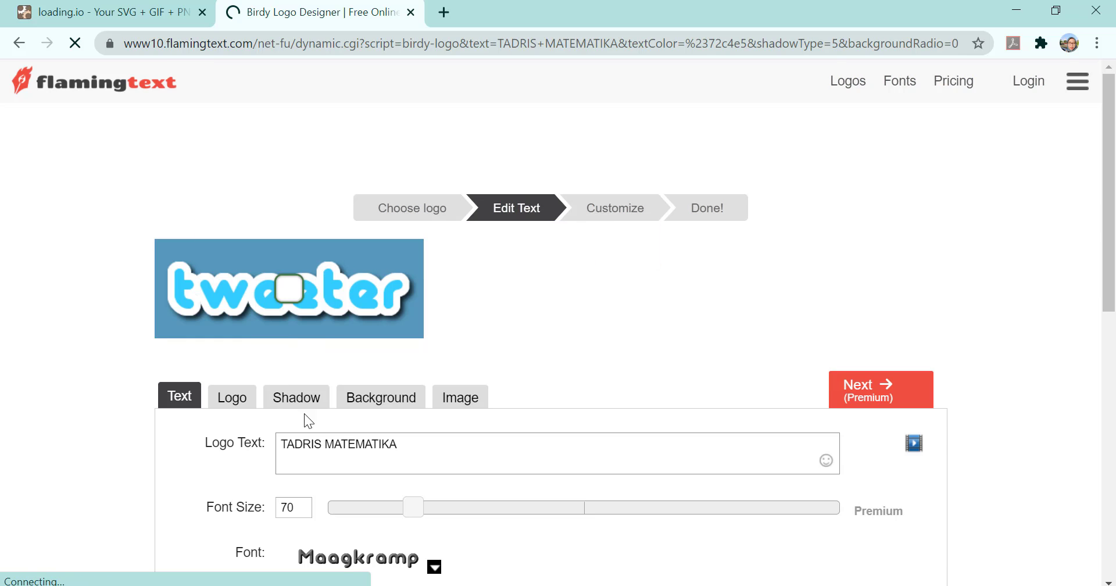
left_click(326, 442)
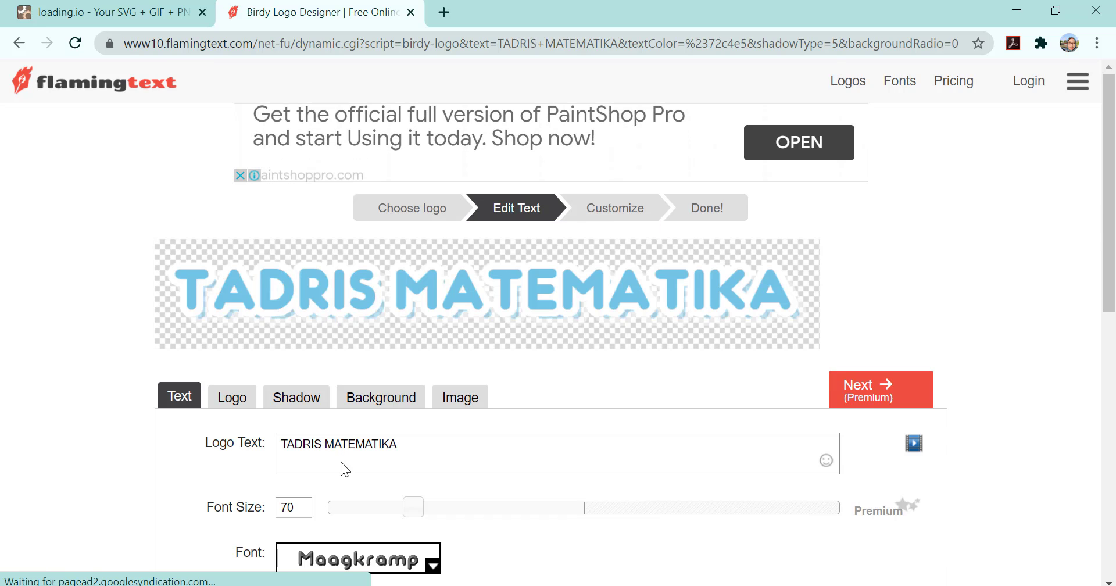
key("Return")
key("Return")
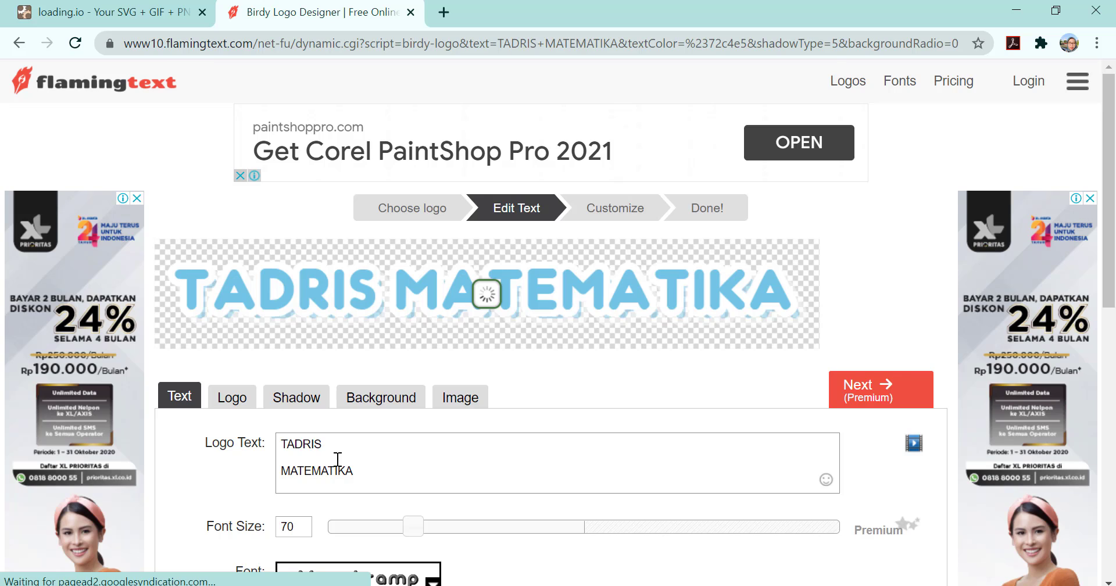
key("BackSpace")
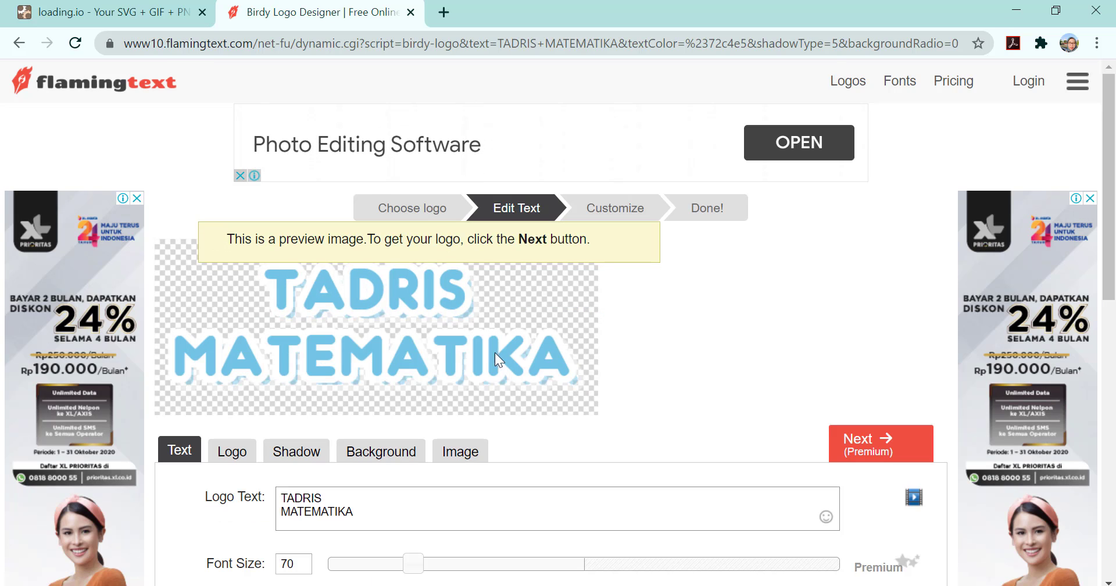
Generate the two-line TADRIS MATEMATIKA logo and download it as an image
left_click(869, 439)
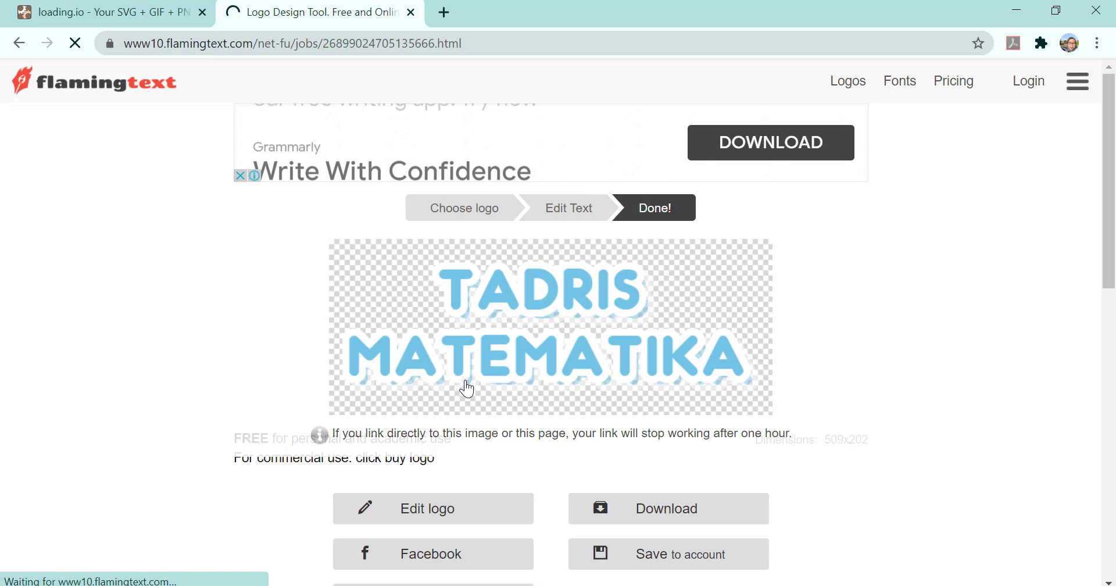
scroll(491, 459, "down", 1)
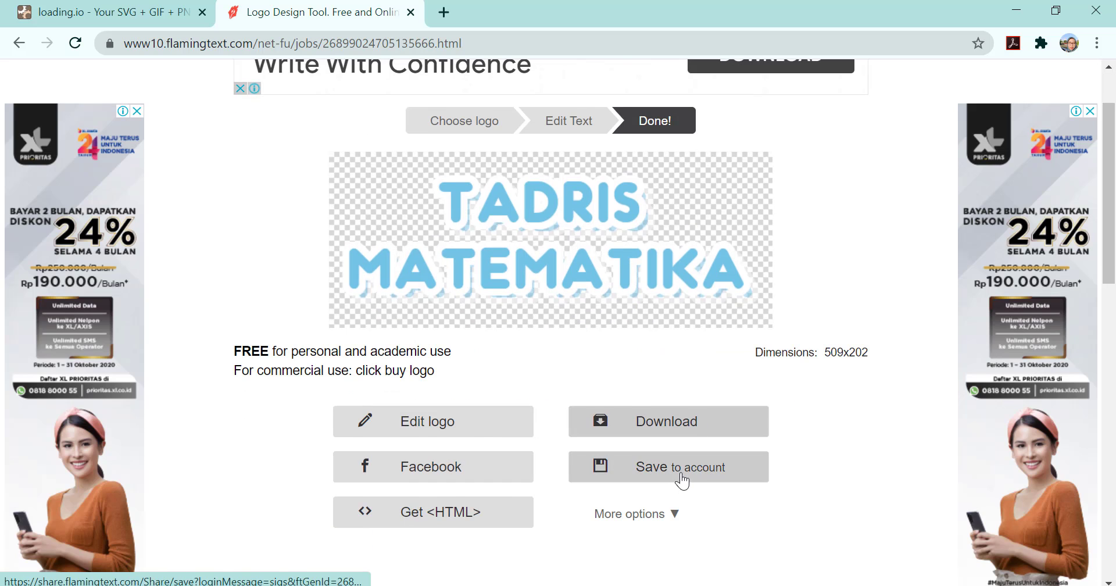
left_click(679, 437)
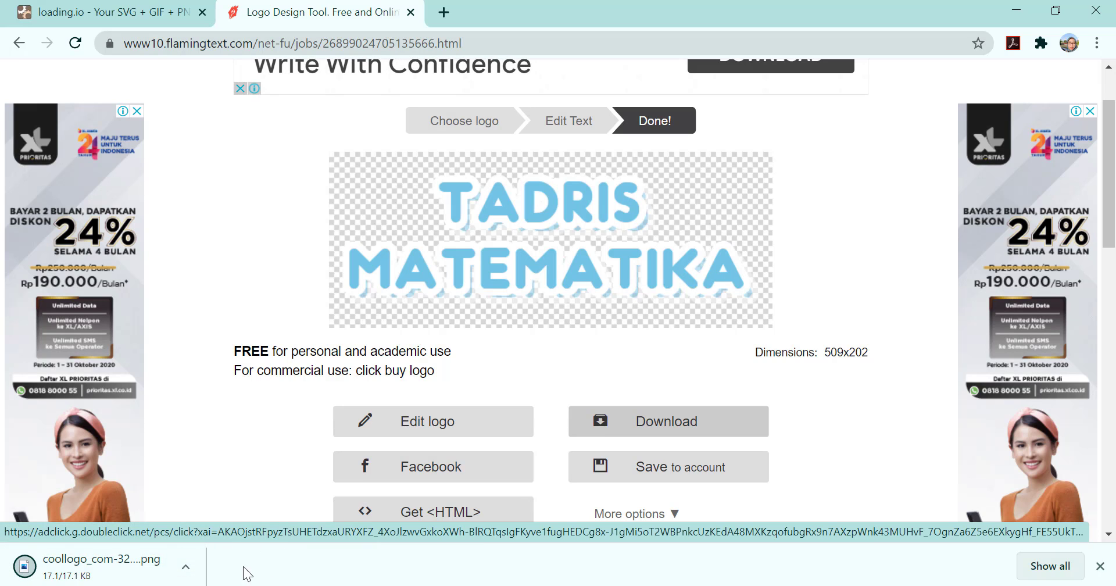
Locate the downloaded coollogo_com-32338553 image in Downloads and copy it into the SAC\ASET folder on drive F
left_click(185, 566)
left_click(207, 507)
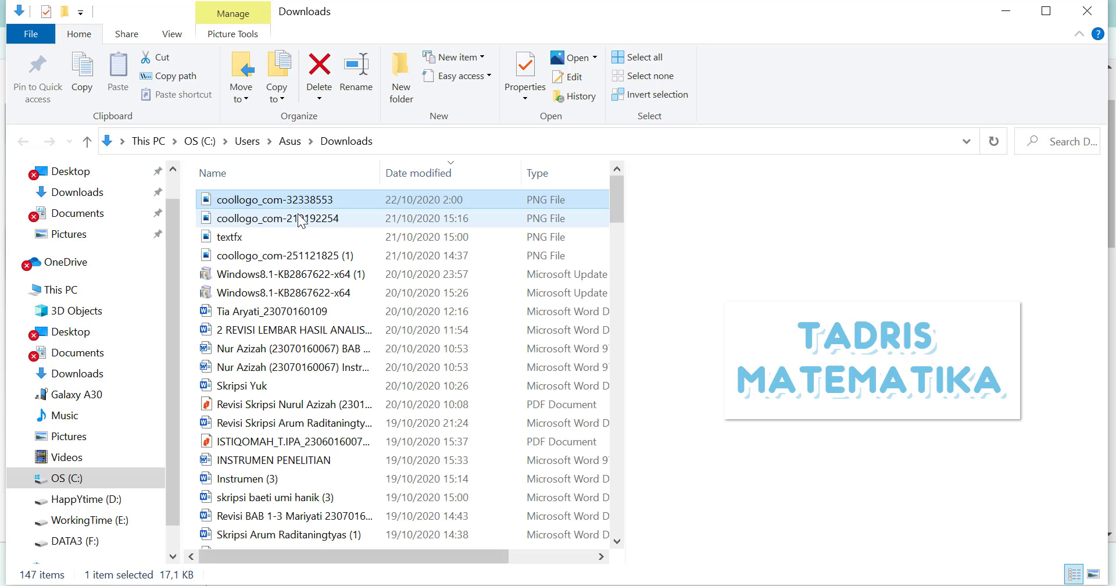
scroll(149, 532, "down", 1)
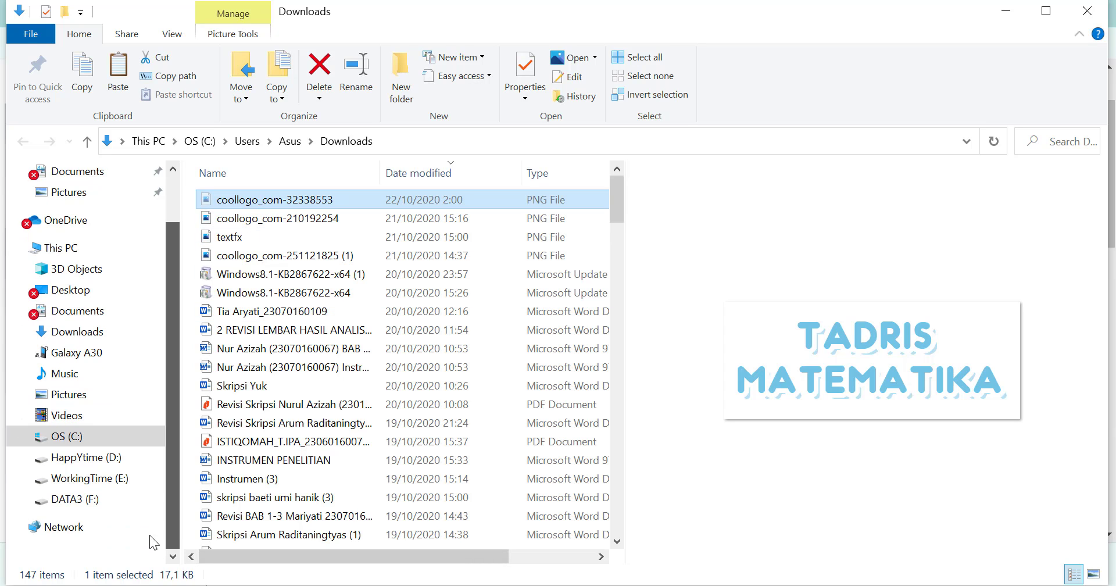
left_click(107, 498)
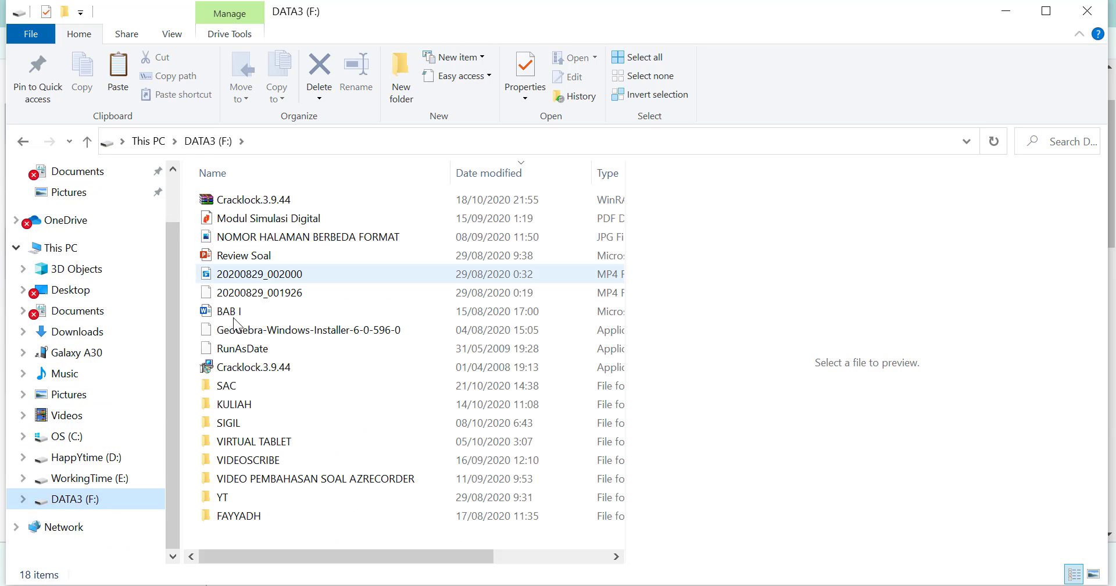
double_click(239, 384)
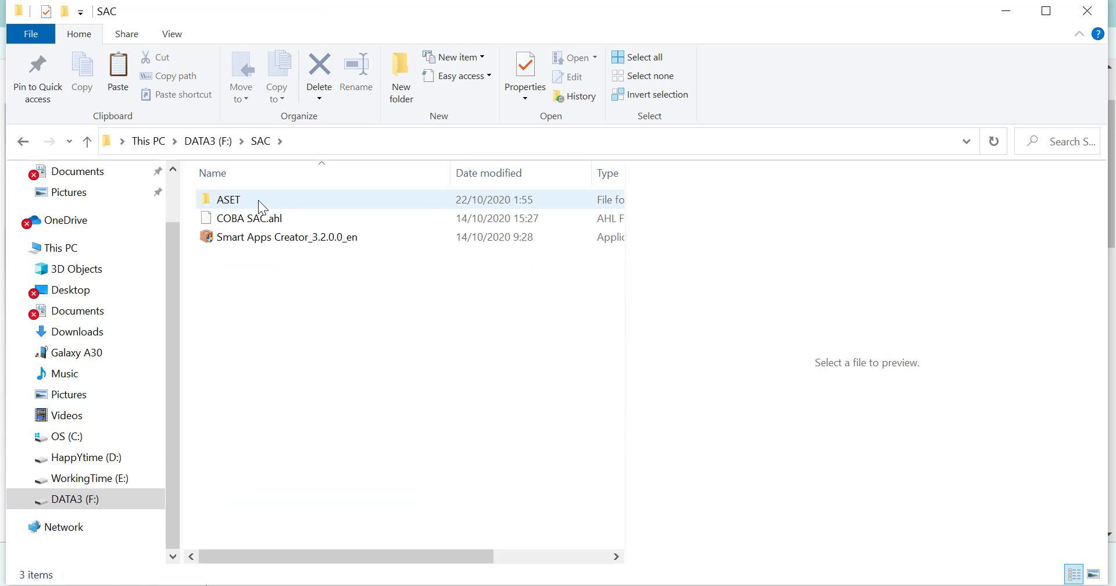
double_click(258, 200)
double_click(424, 406)
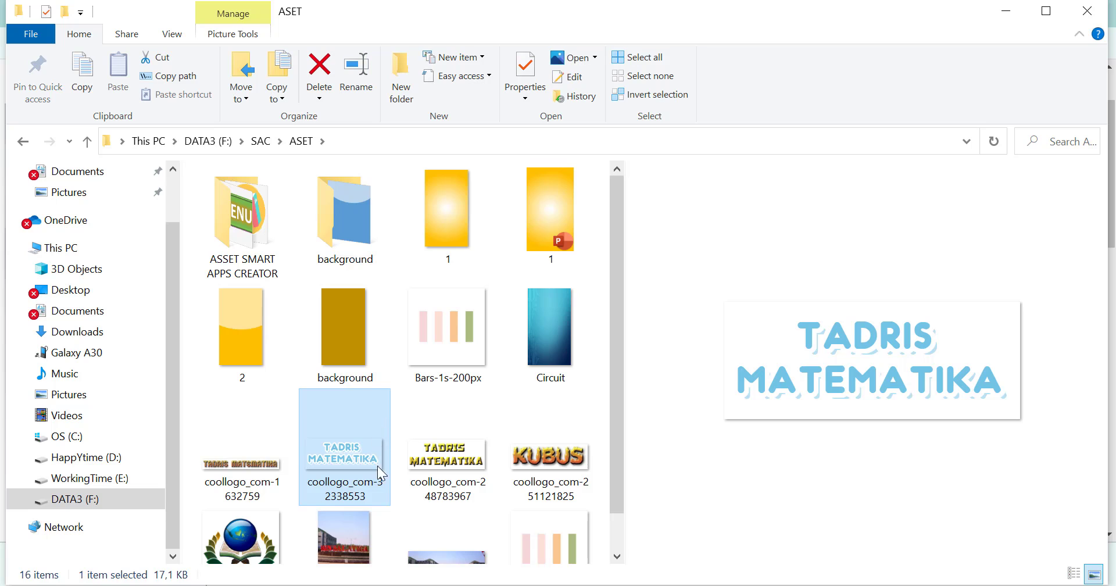
scroll(401, 430, "down", 1)
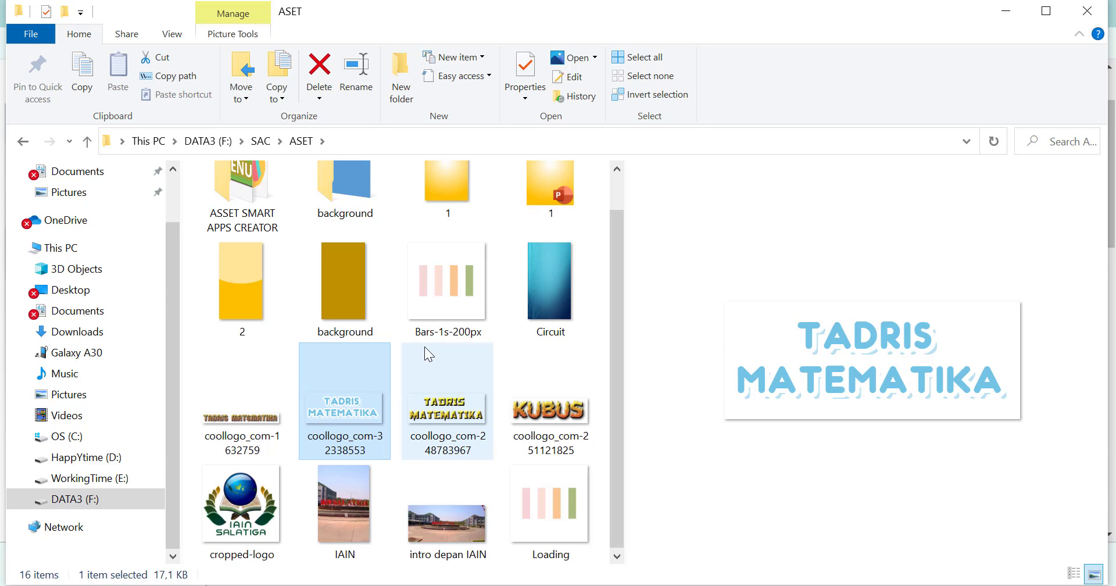
Switch to Smart Apps Creator, insert coollogo_com-32338553 on the Start Page, and enlarge and center it below the IAIN Salatiga logo
key("alt+Tab")
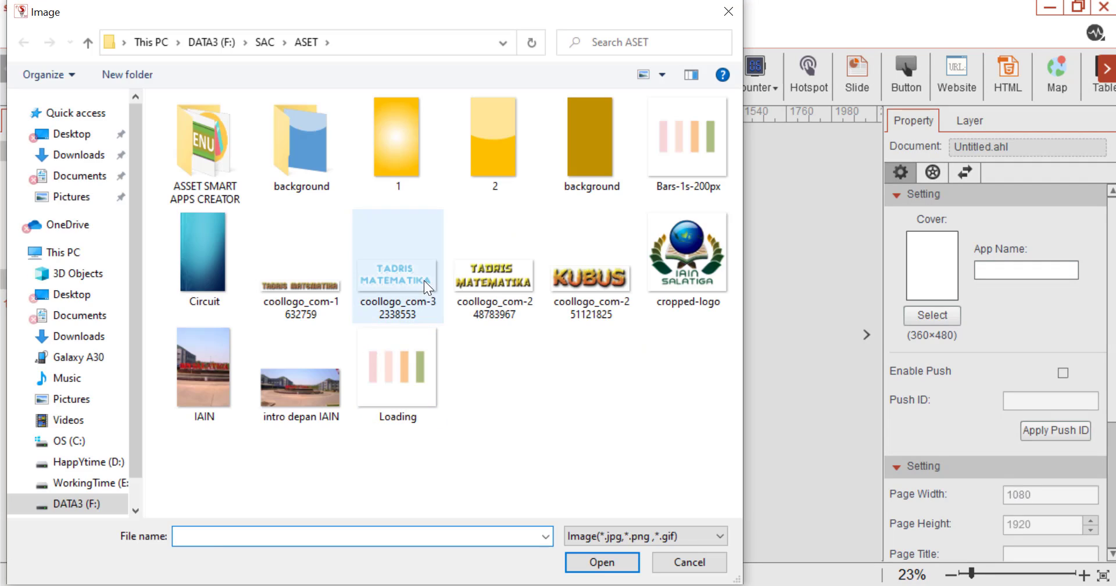
left_click(424, 280)
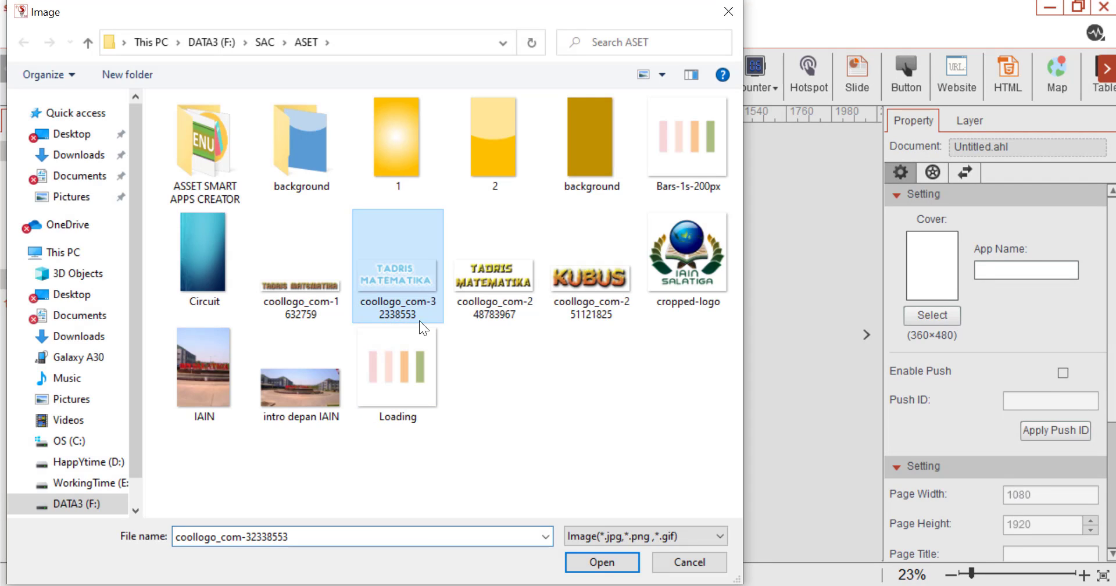
left_click(602, 561)
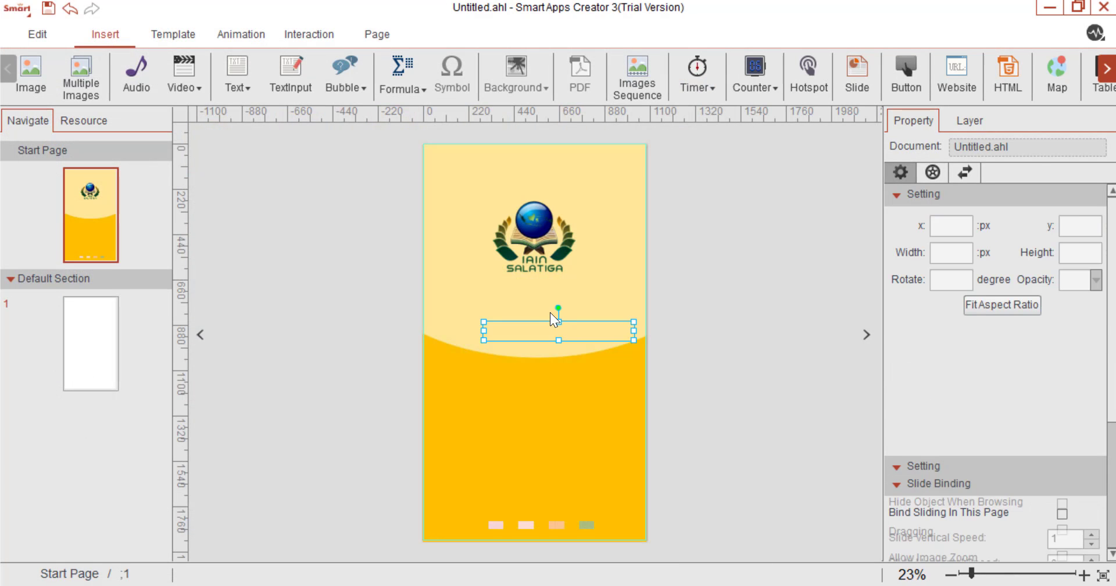
left_click_drag(555, 322, 554, 294)
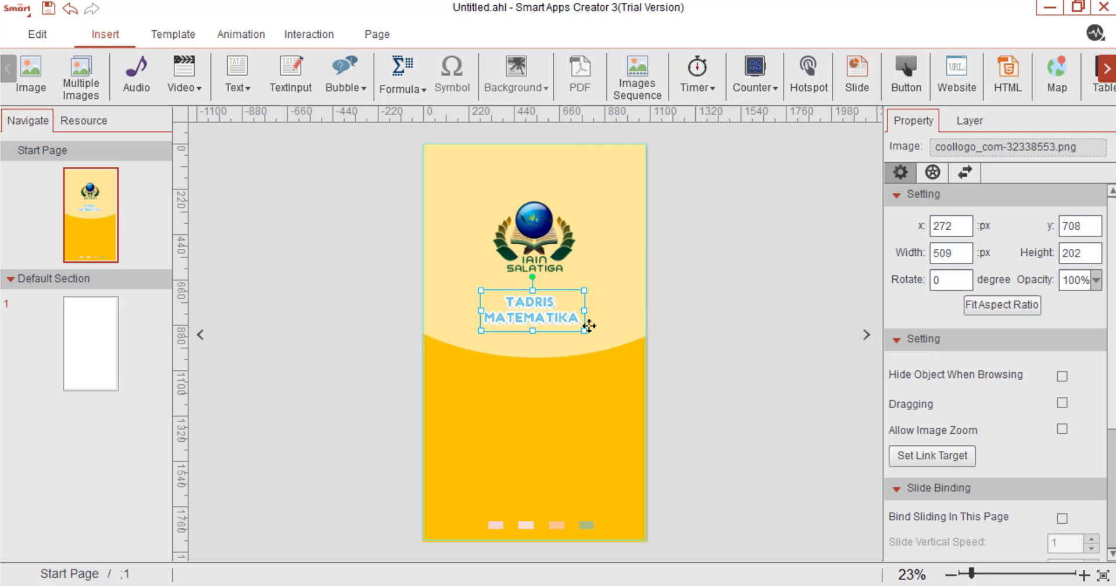
left_click_drag(584, 330, 611, 341)
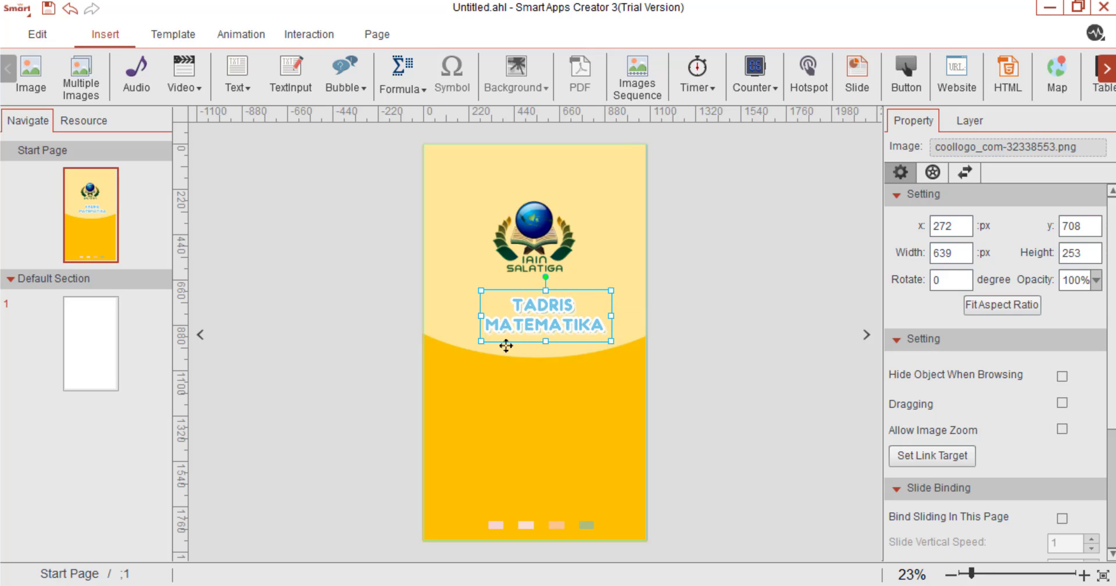
left_click_drag(481, 342, 463, 338)
left_click(544, 393)
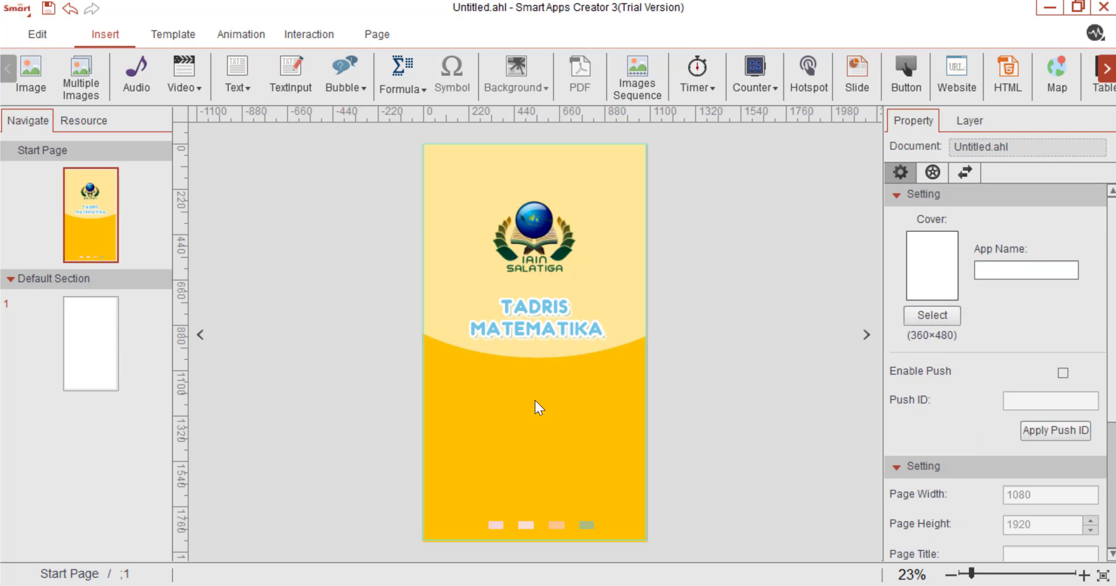
left_click(526, 433)
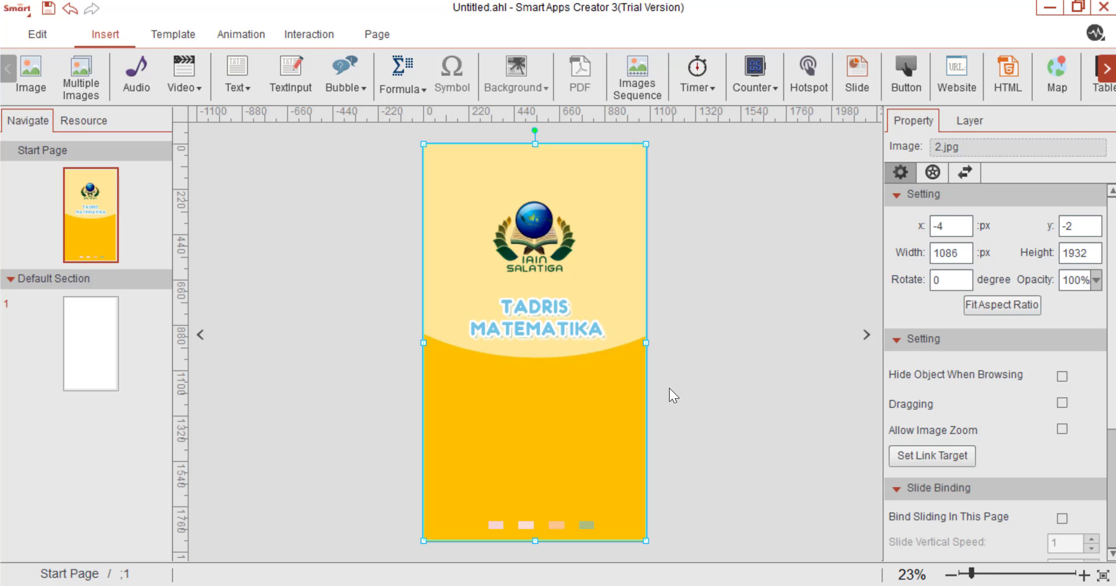
left_click(745, 229)
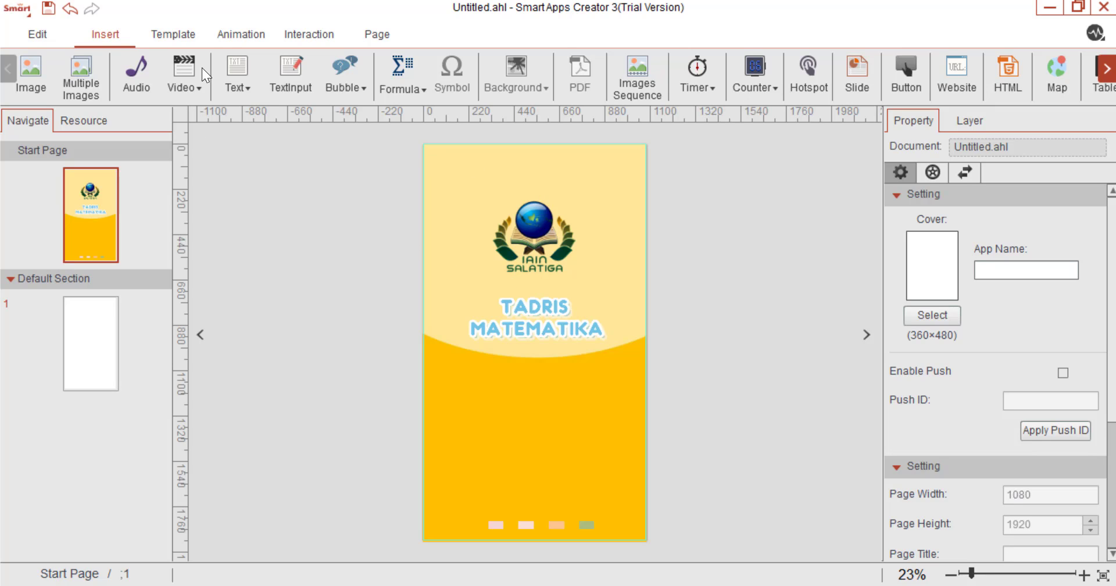
Preview the app in the phone simulator to check the Start Page, and close the preview
left_click(188, 30)
left_click(316, 87)
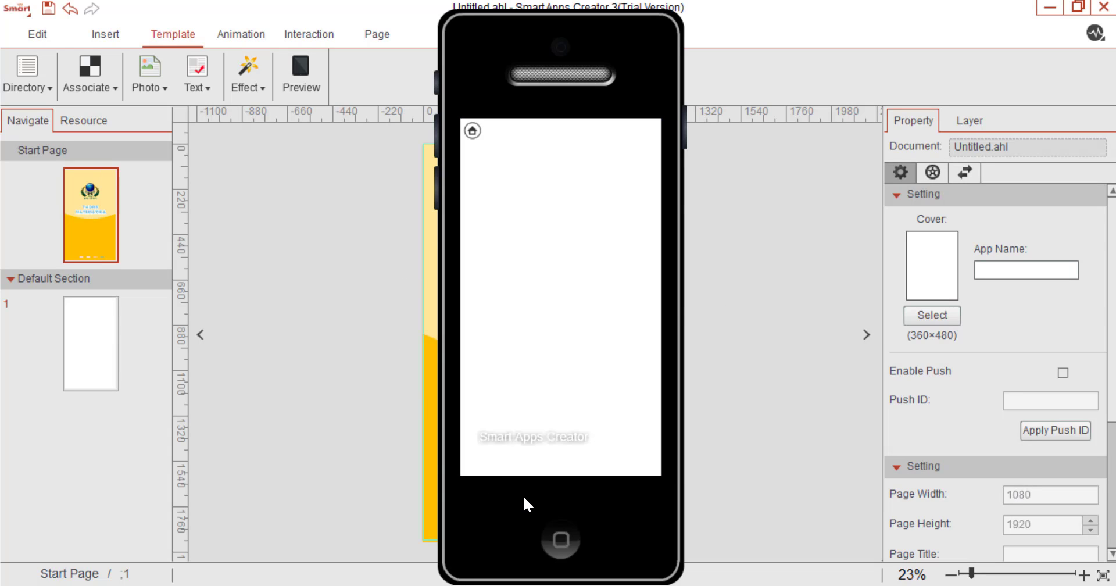
left_click(561, 543)
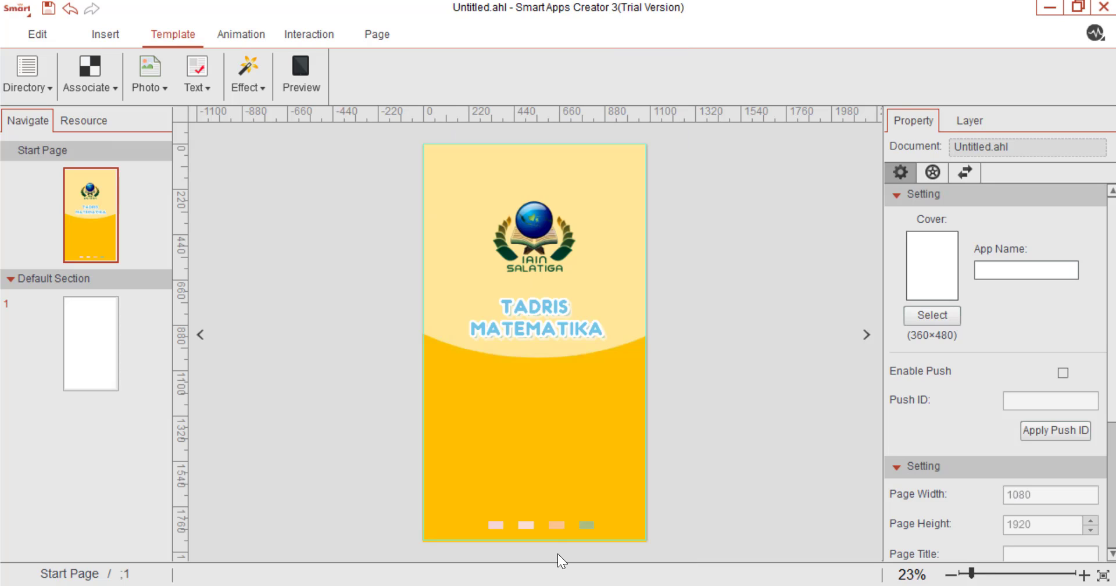
Set the Start Page Time to 5 seconds and check the timing in the phone preview
left_click(375, 38)
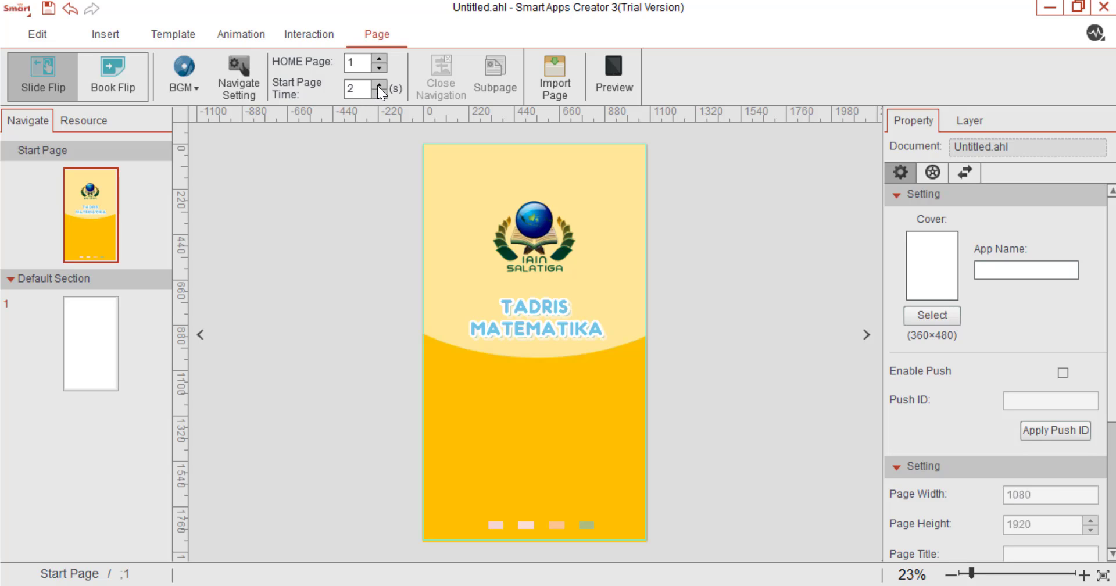
double_click(349, 87)
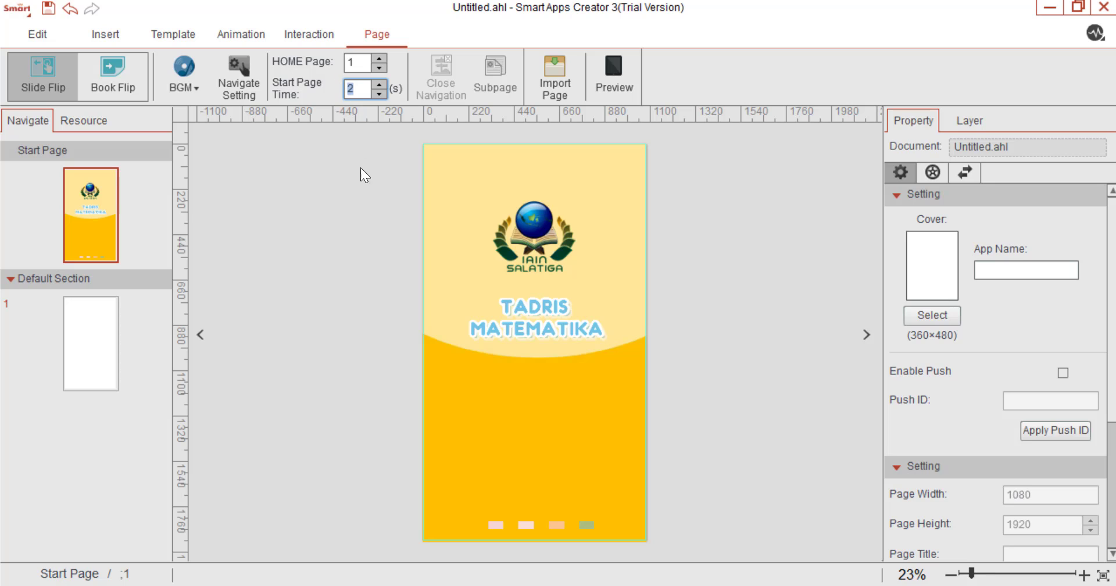
type("5")
left_click(614, 71)
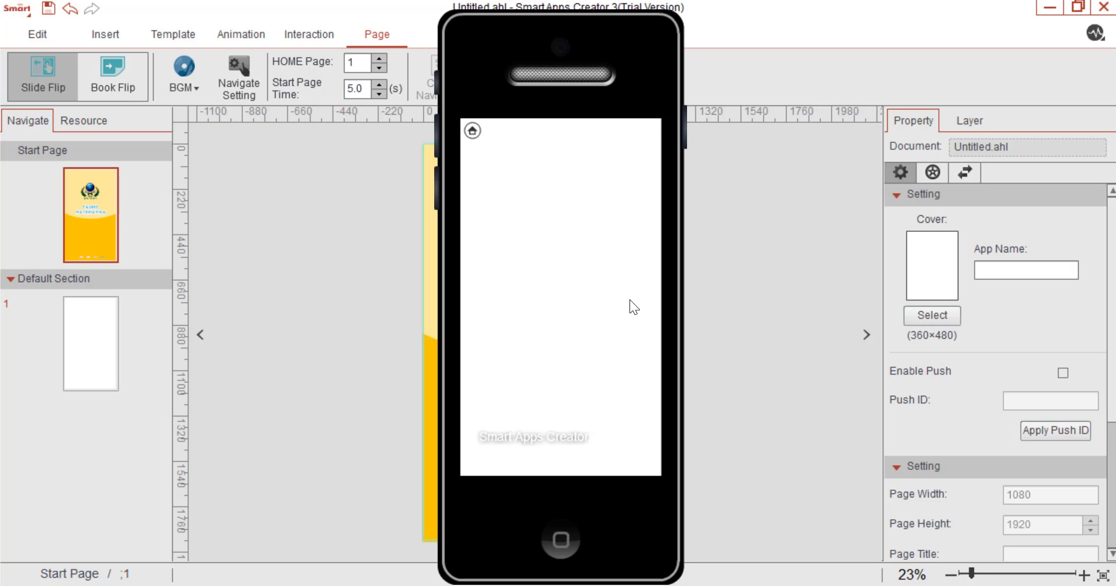
left_click(570, 542)
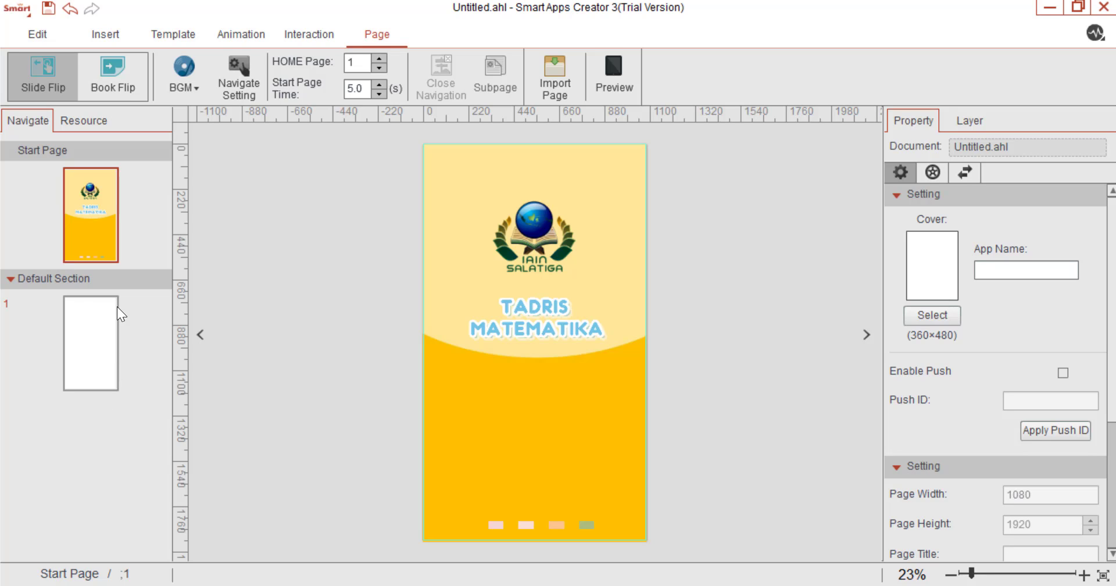
Add a new section after the existing Default Section in the page navigation
left_click(70, 276)
right_click(69, 275)
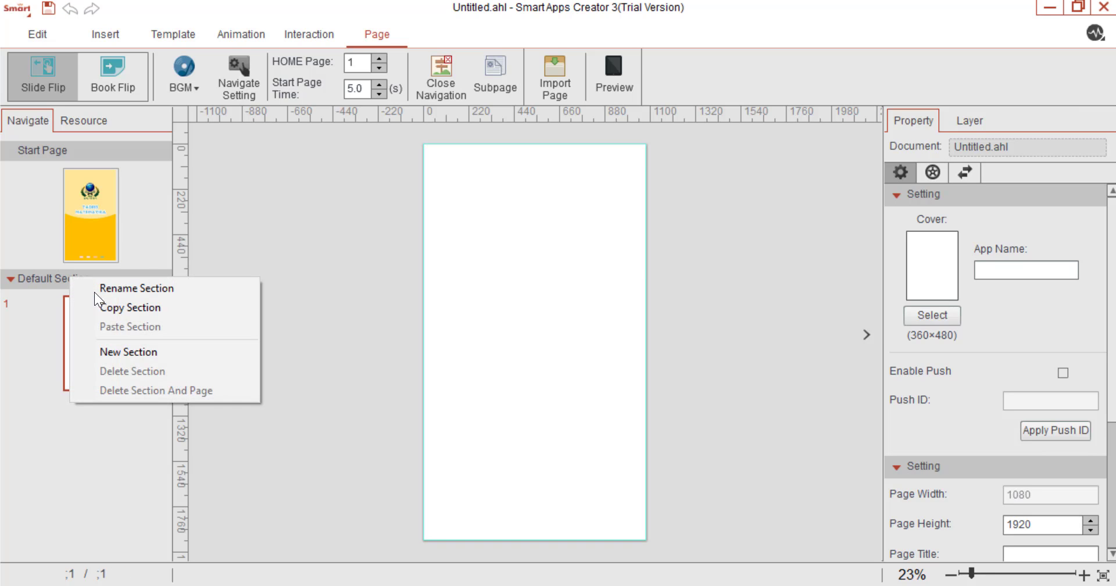
left_click(130, 352)
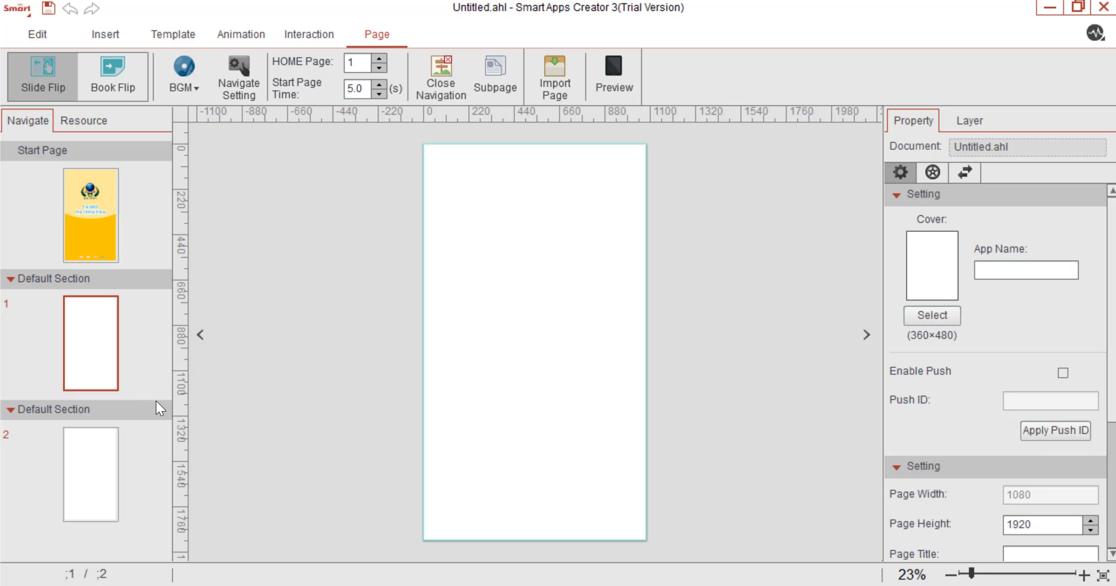
Rename the first Default Section, which contains page 1, as HOME
right_click(95, 283)
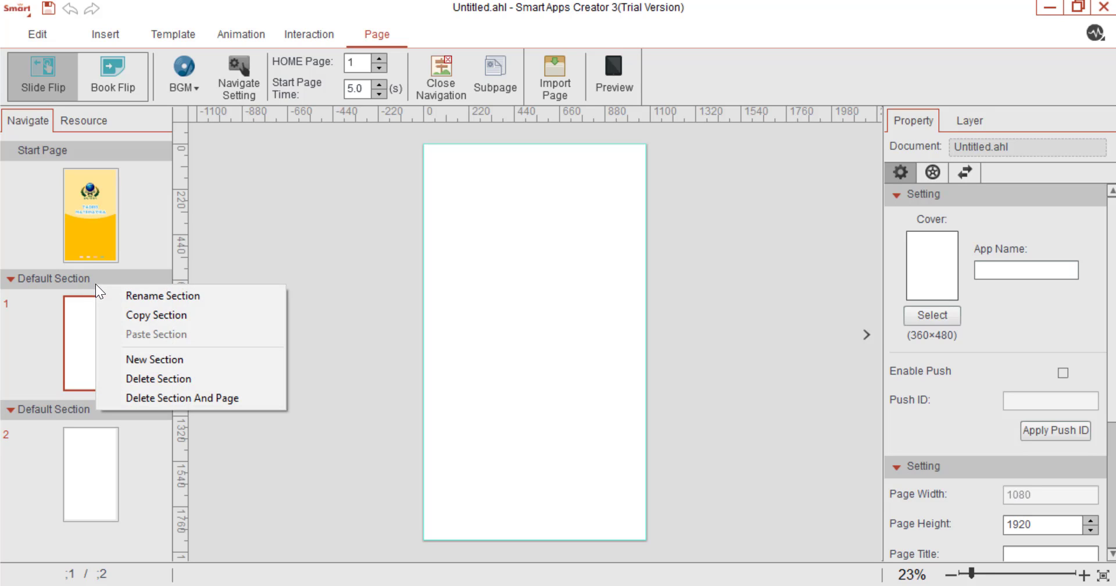
left_click(159, 290)
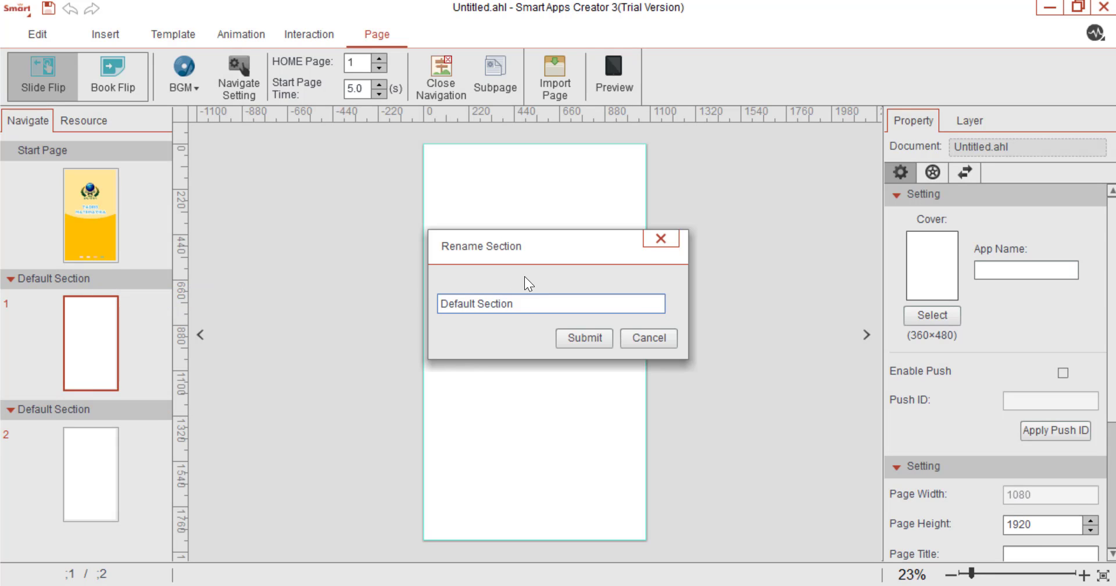
left_click_drag(515, 304, 397, 303)
type("H")
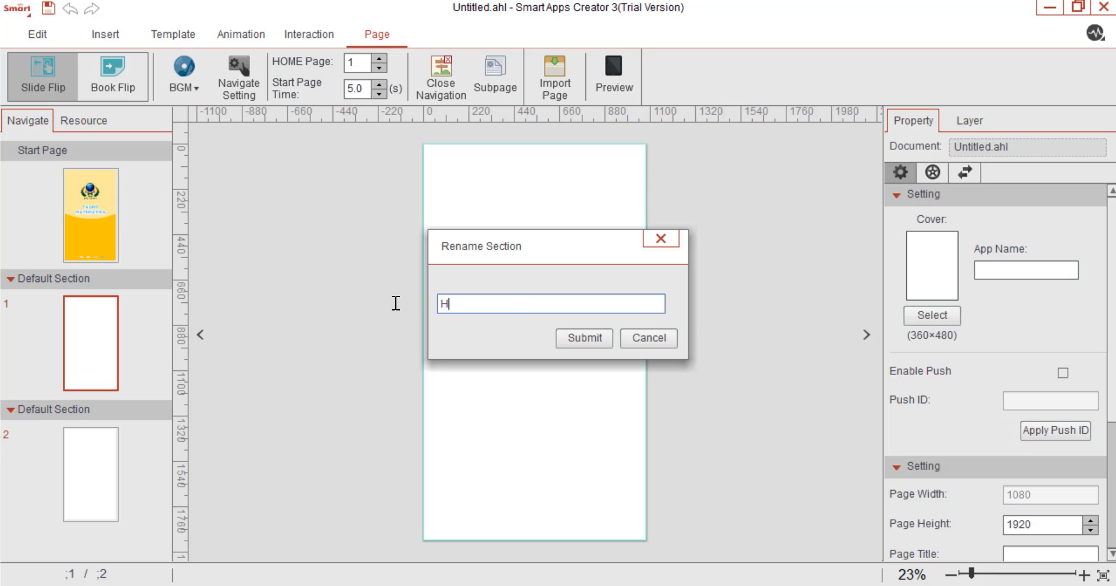
type("OME")
left_click(596, 344)
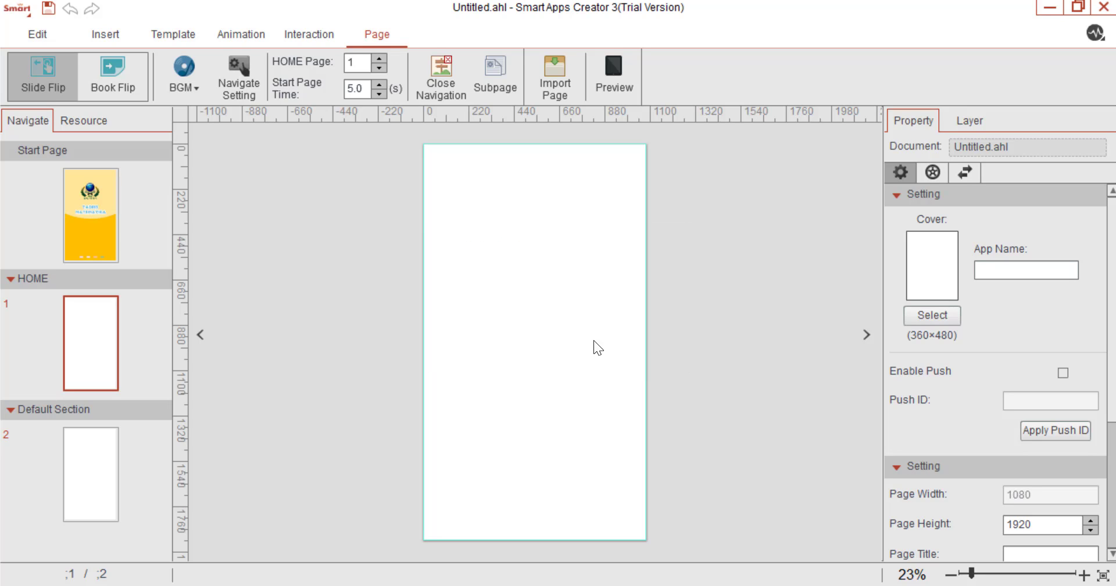
Rename the Default Section that contains page 2 as MENU UTAMA
right_click(53, 414)
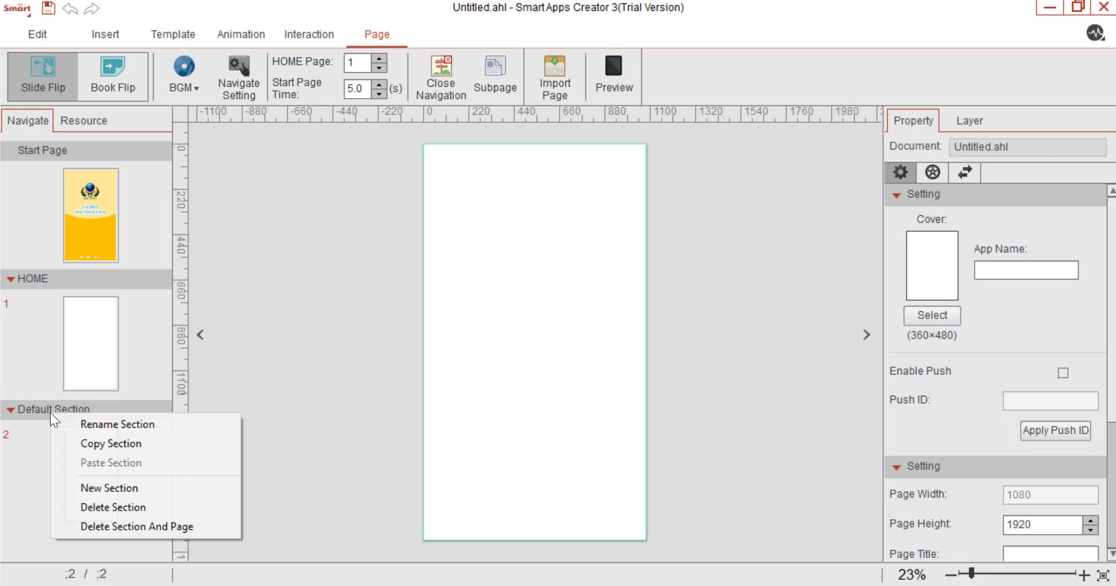
left_click(118, 425)
left_click_drag(523, 304, 381, 312)
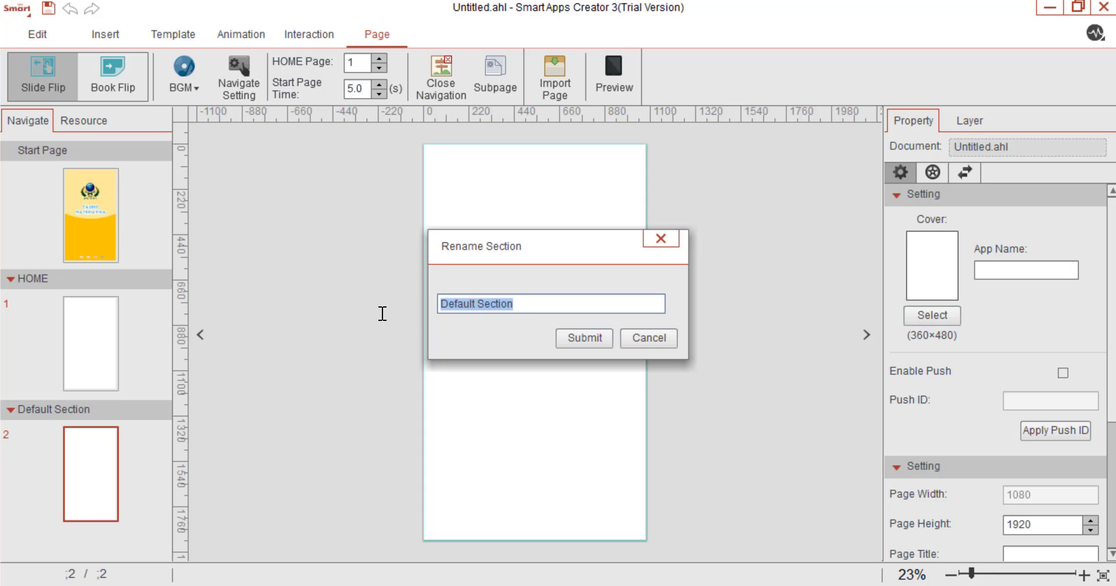
type("MENU ")
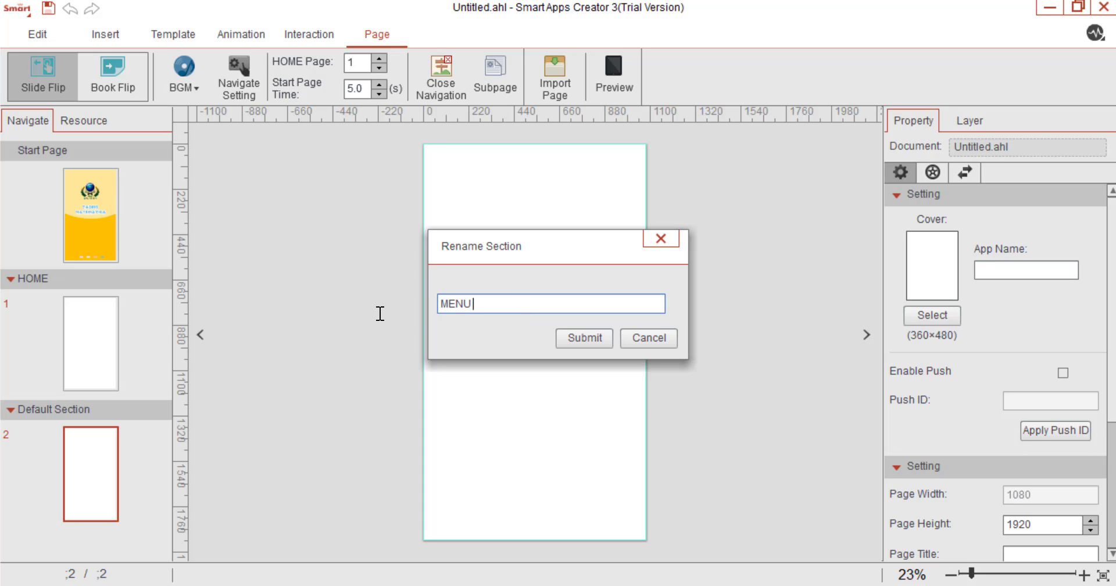
type("UTAMA")
left_click(575, 340)
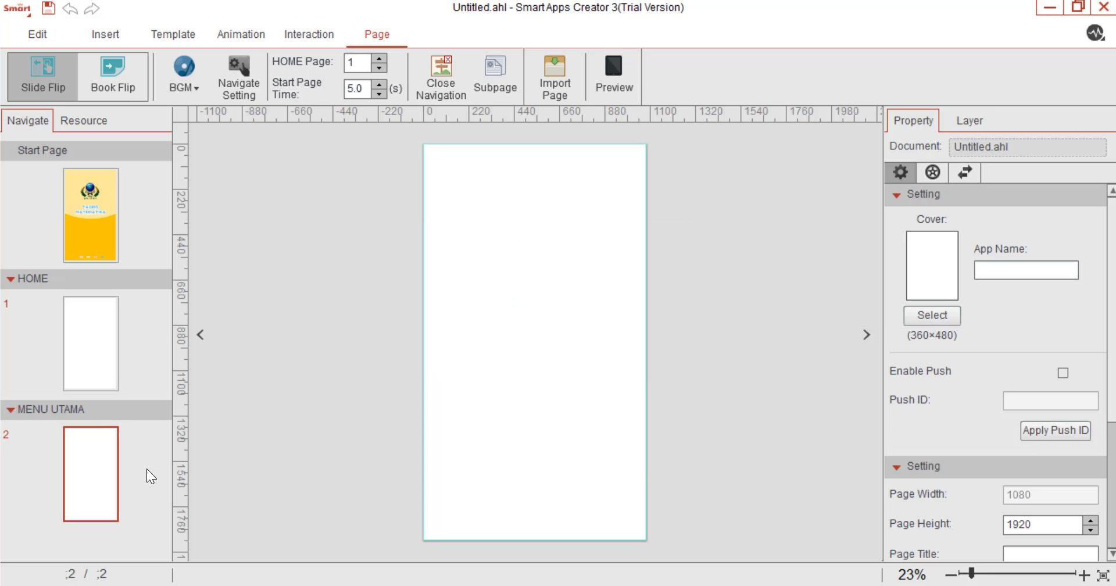
Add a new section and, with it and MENU UTAMA collapsed, move it below MENU UTAMA in the page navigation
right_click(93, 411)
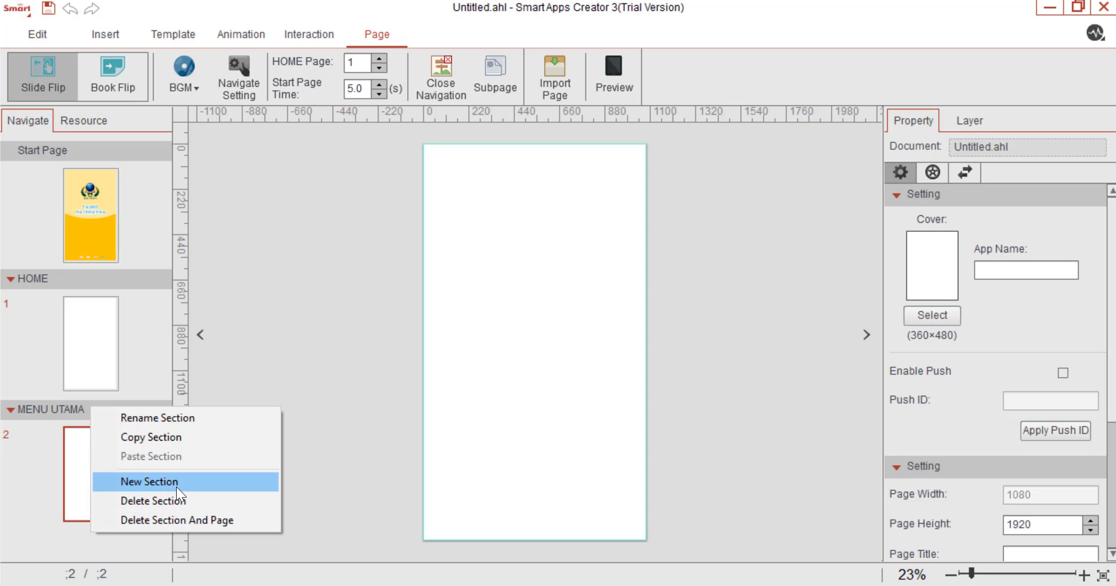
left_click(165, 482)
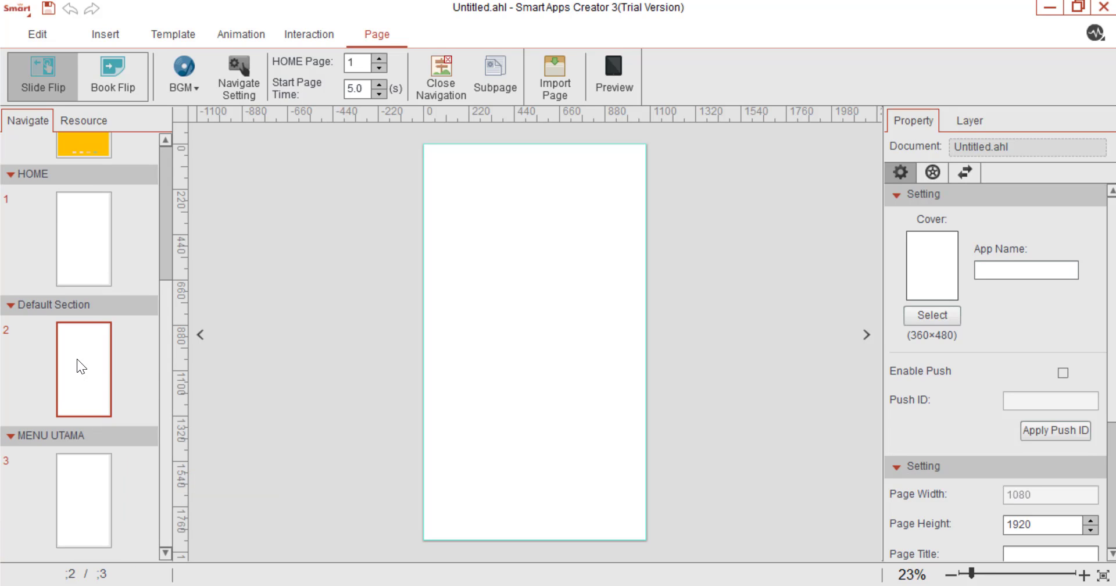
left_click(23, 442)
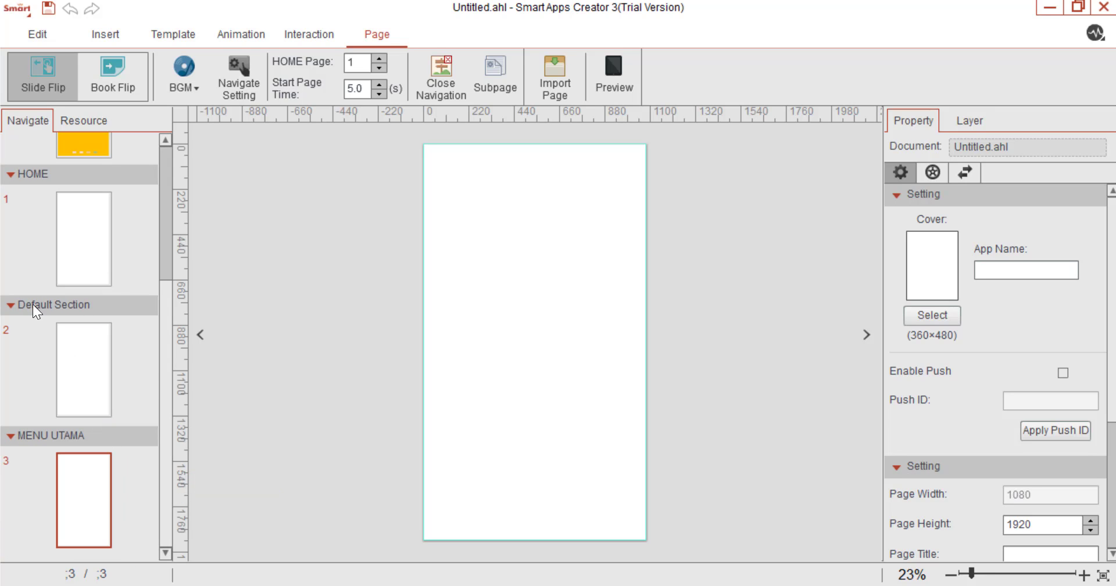
left_click(11, 306)
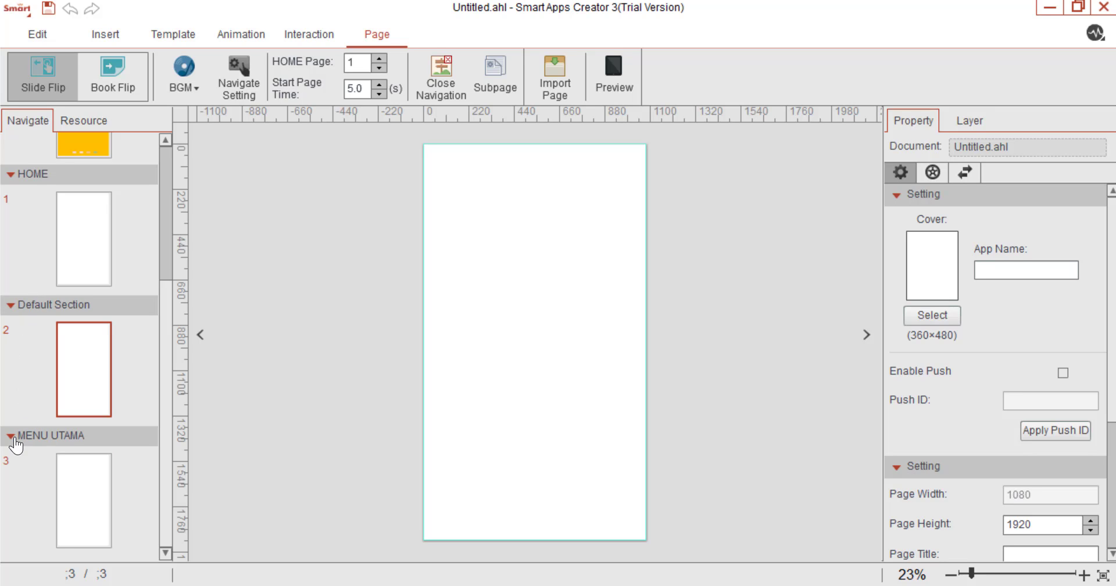
left_click(12, 435)
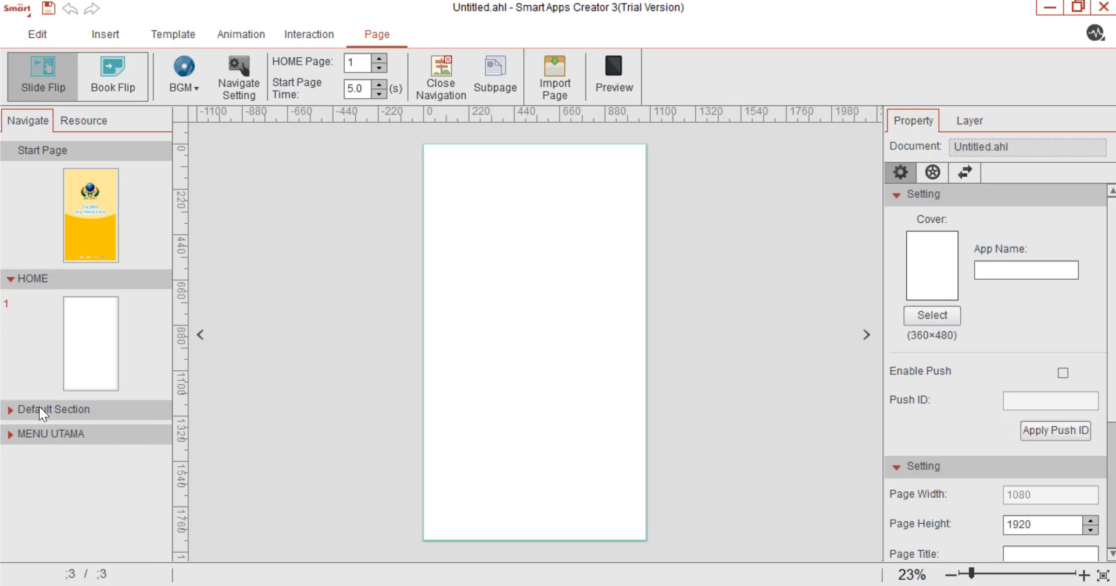
left_click(35, 411)
left_click_drag(8, 415, 82, 475)
Rename the collapsed Default Section below MENU UTAMA as PROFIL
right_click(56, 436)
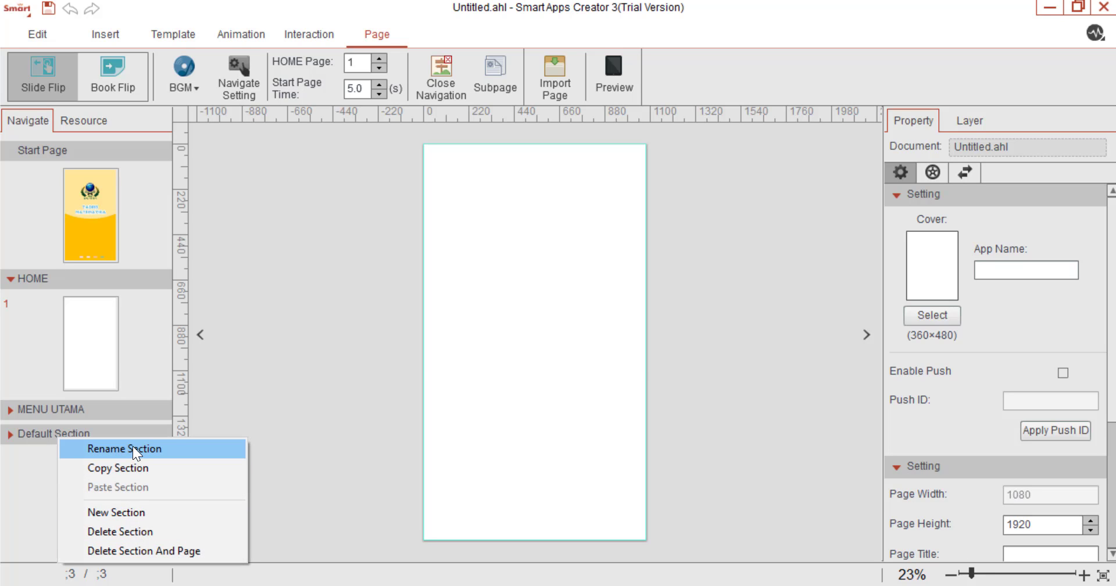
left_click(132, 448)
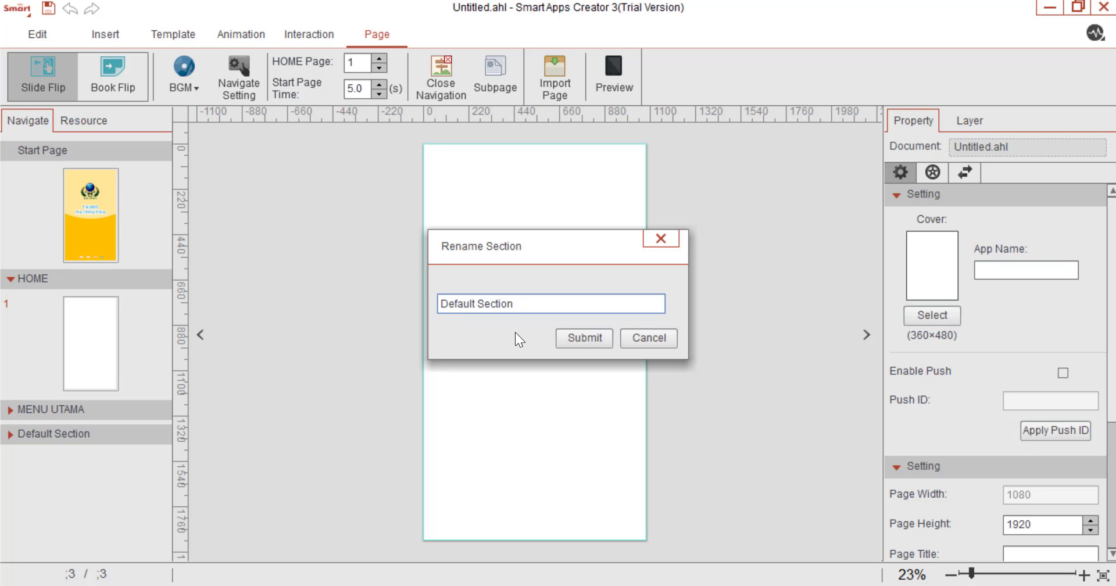
left_click_drag(533, 306, 226, 322)
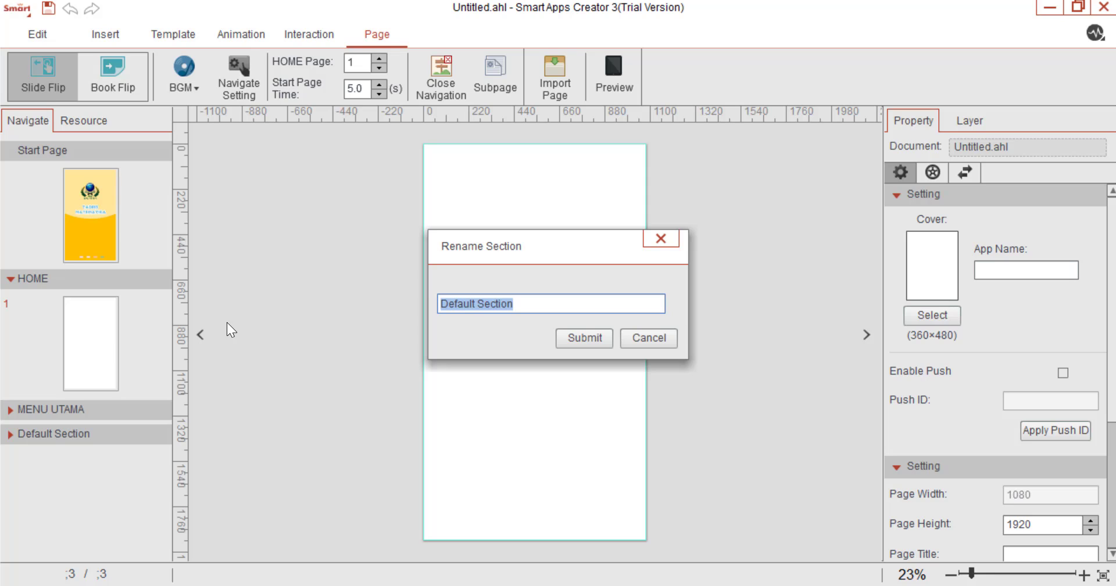
type("PROFIL")
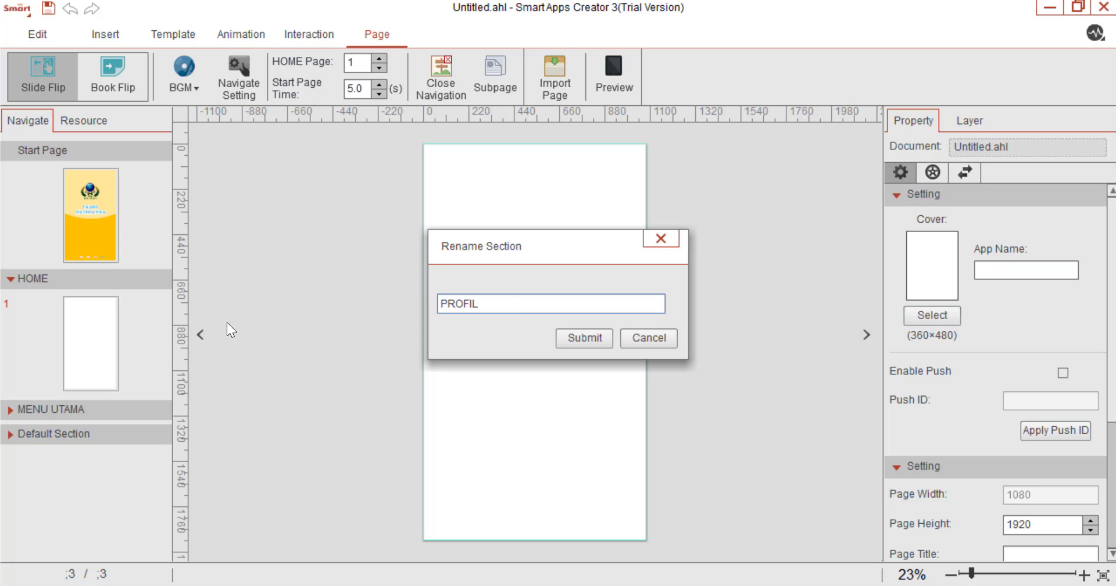
left_click(588, 337)
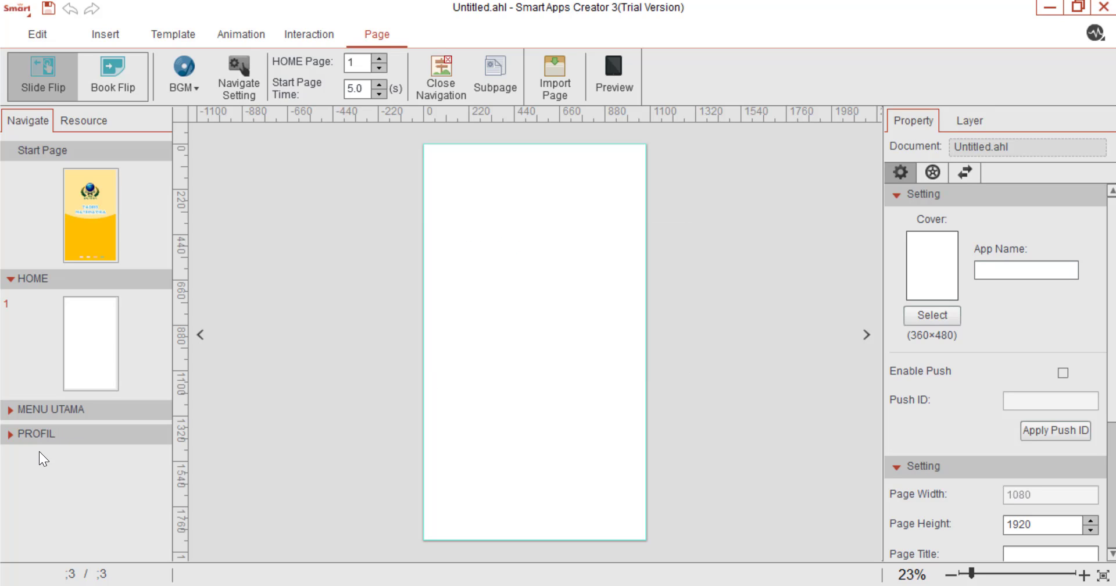
Add a new section between the MENU UTAMA and PROFIL sections
right_click(44, 437)
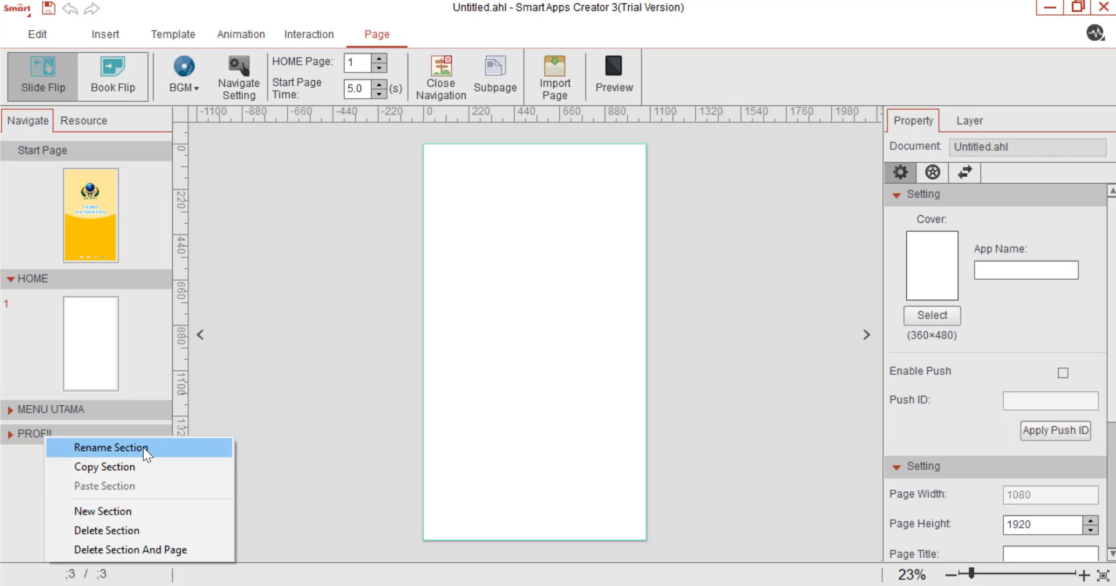
left_click(110, 512)
scroll(135, 411, "down", 1)
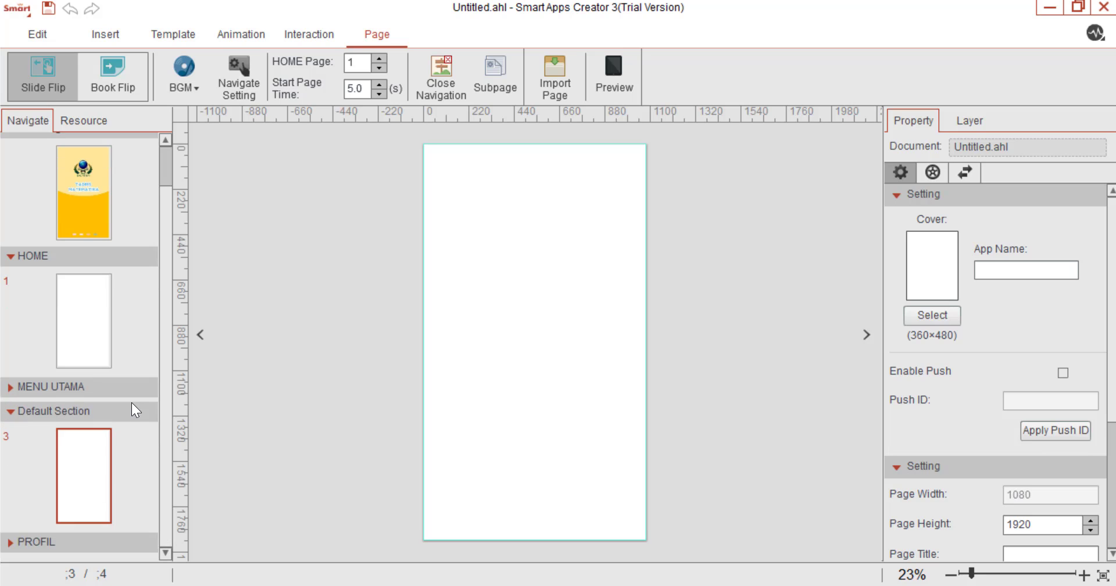
right_click(122, 413)
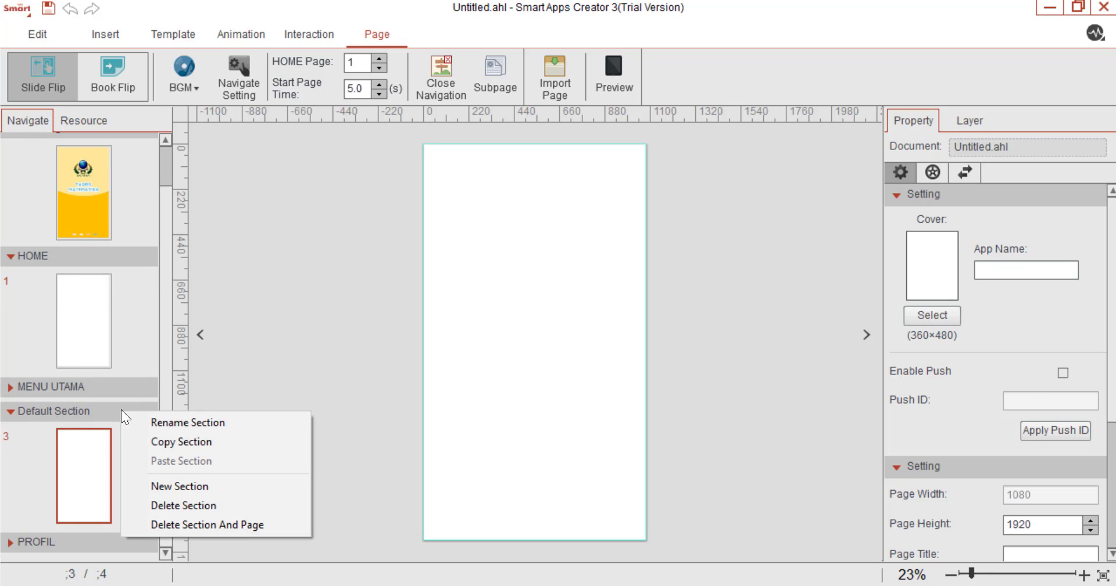
left_click(181, 442)
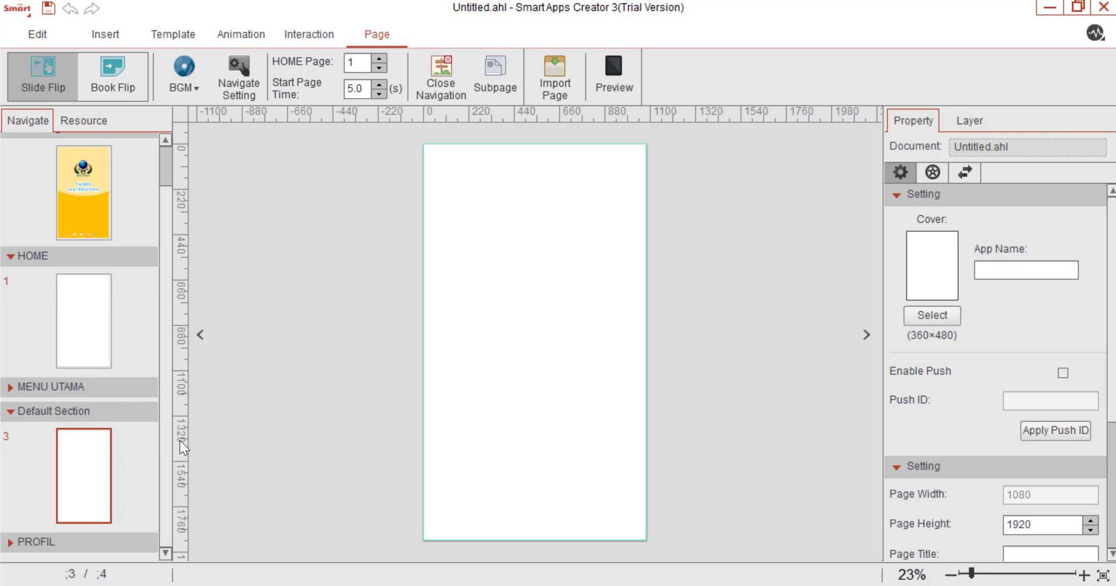
Rename the Default Section between MENU UTAMA and PROFIL as INFO
right_click(90, 413)
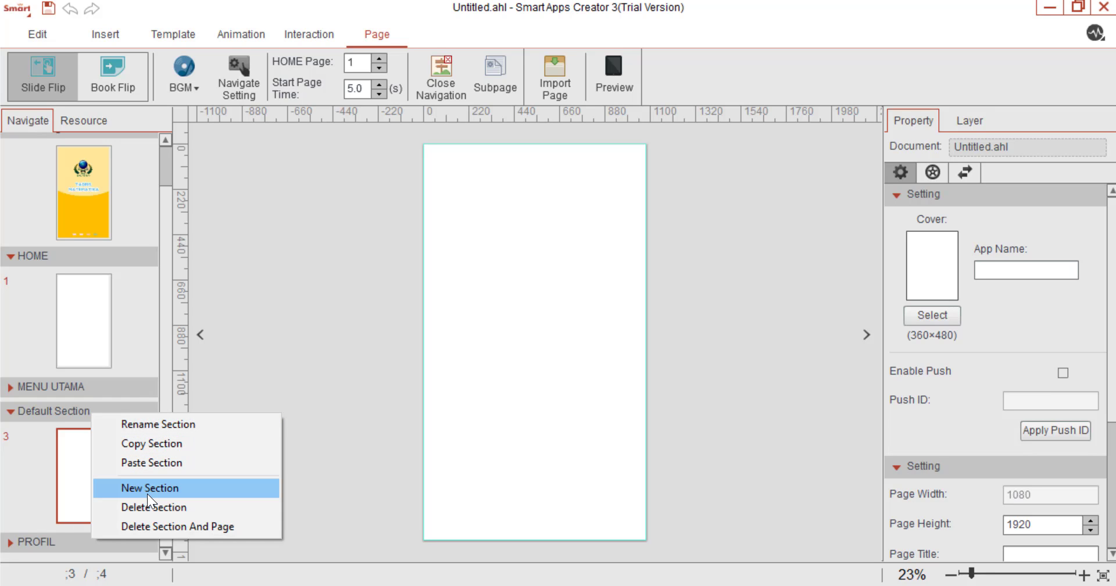
left_click(150, 423)
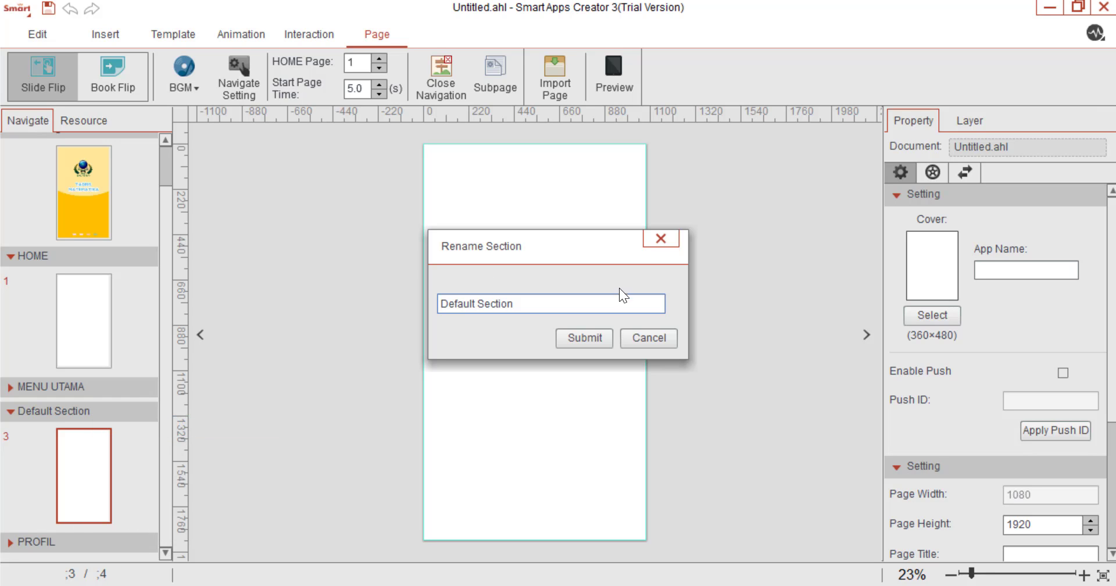
left_click_drag(531, 304, 407, 290)
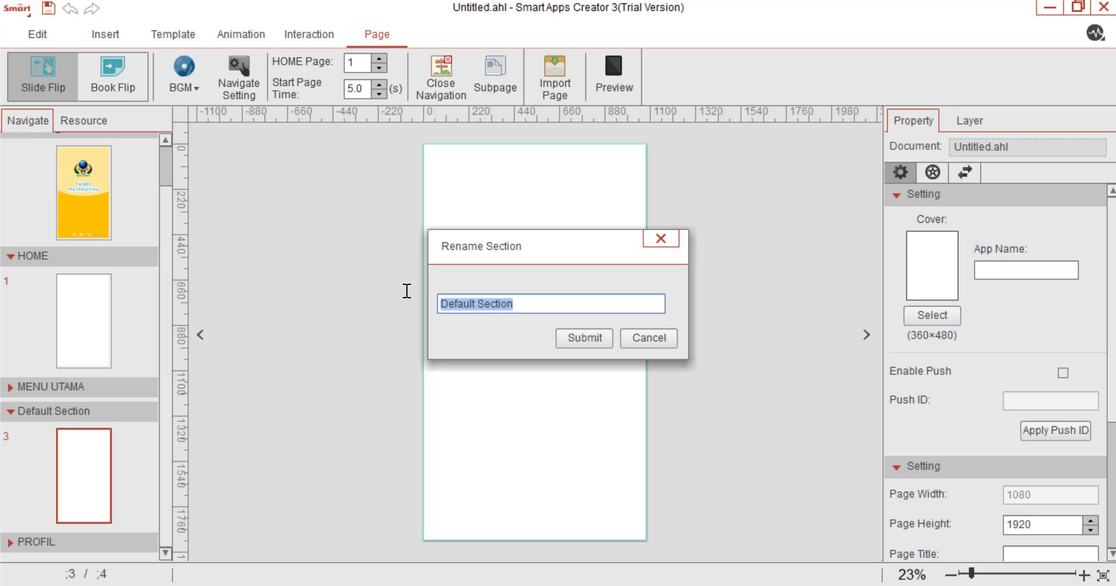
type("INFO")
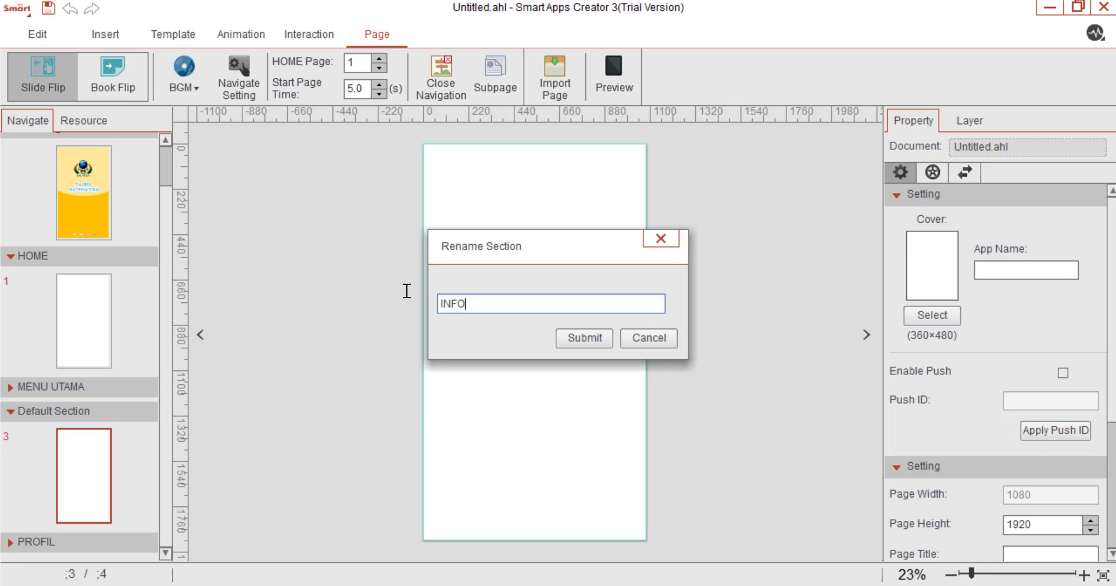
left_click(598, 337)
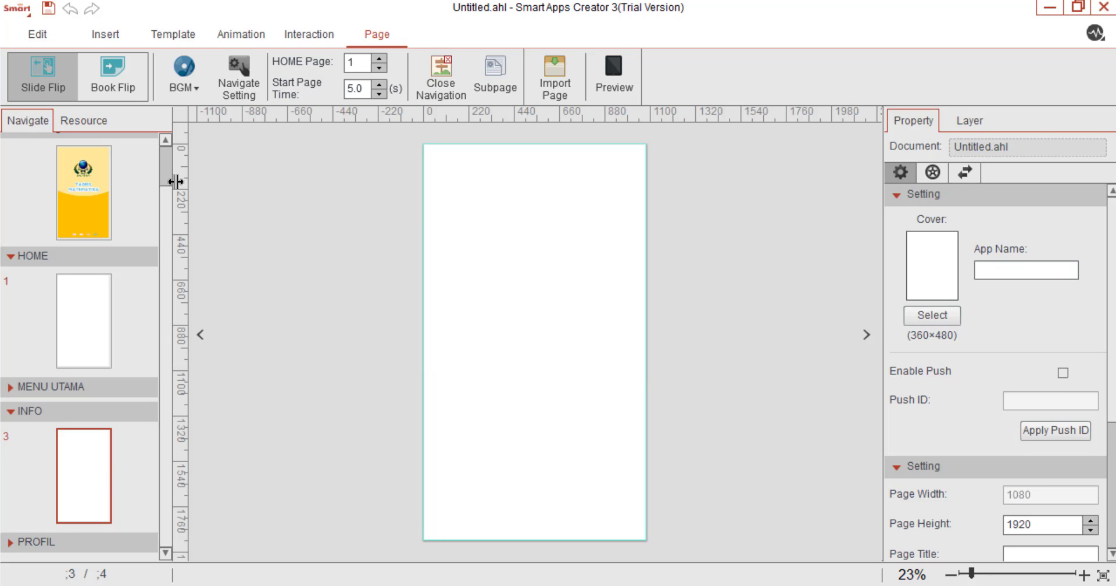
Add a new section between the INFO and PROFIL sections
left_click_drag(166, 176, 168, 243)
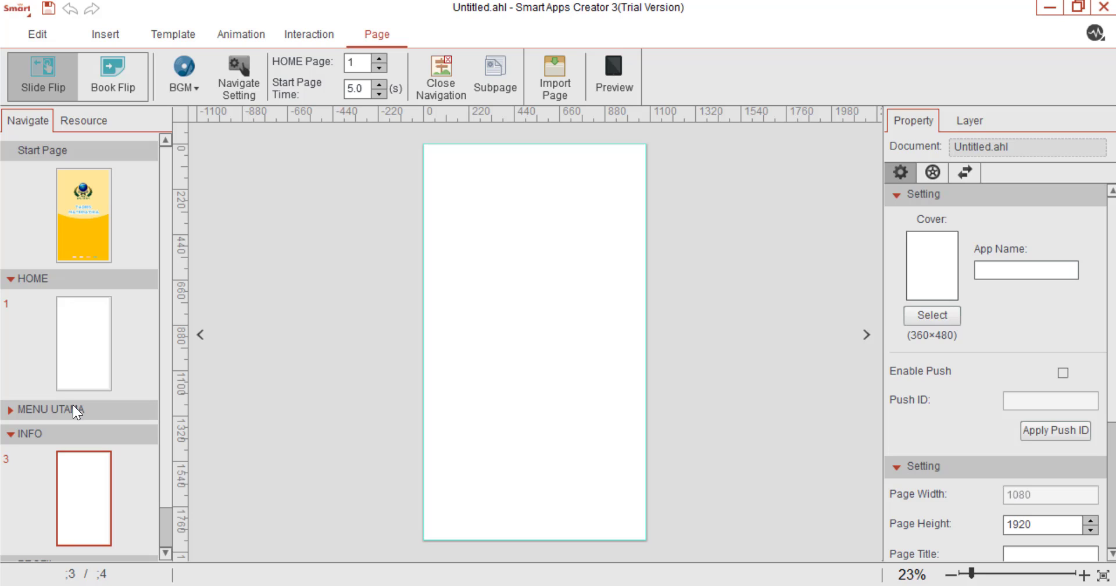
scroll(27, 544, "down", 1)
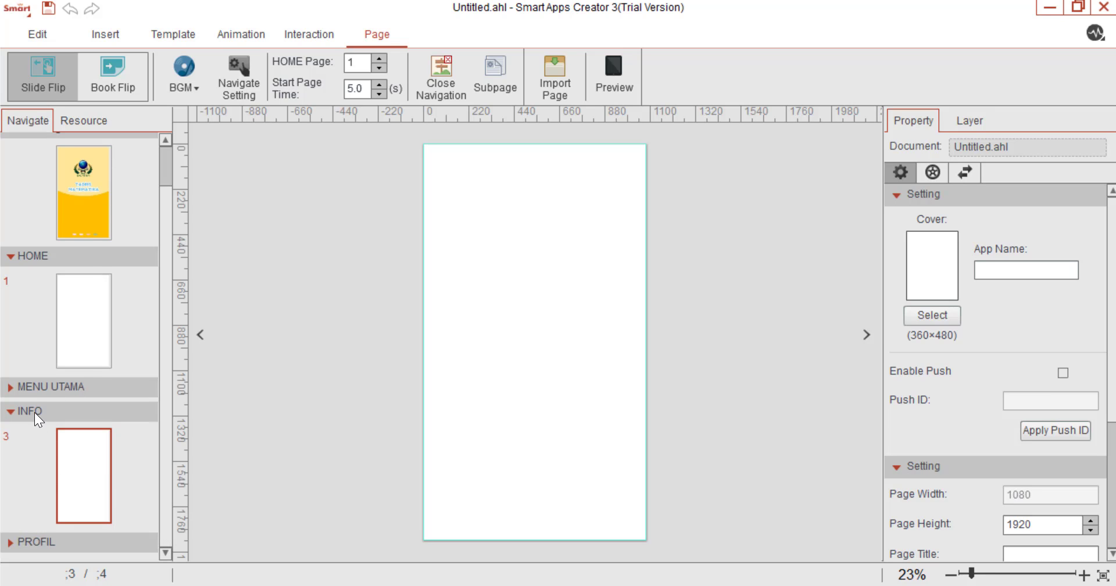
right_click(35, 545)
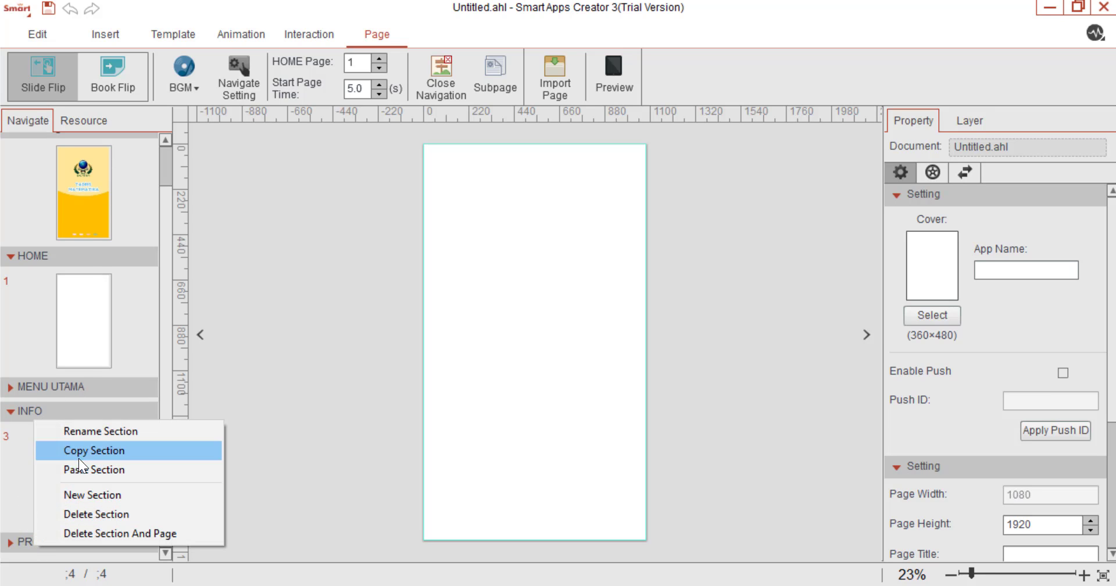
left_click(99, 494)
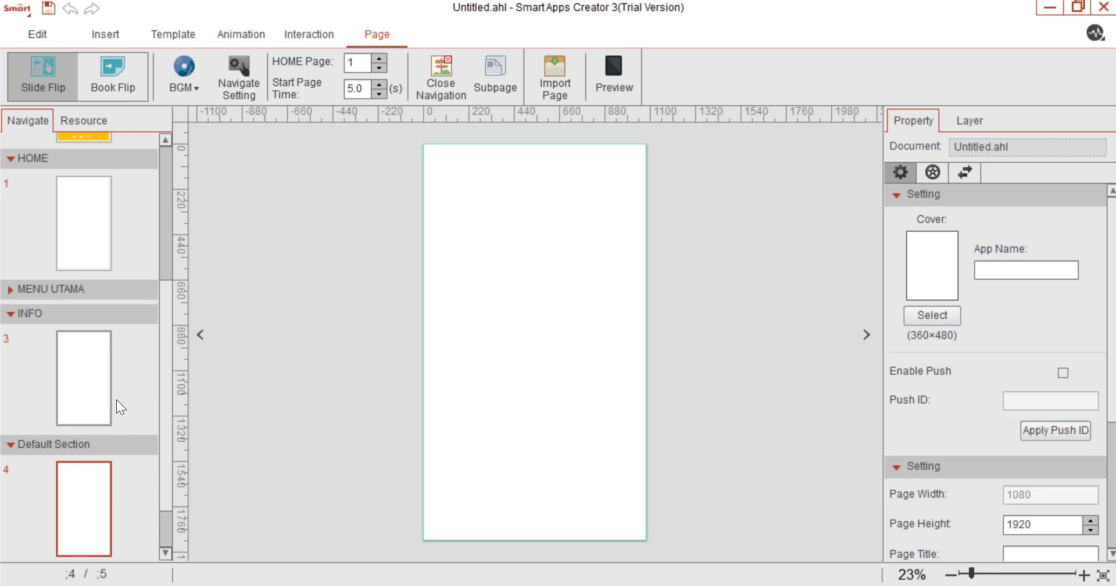
Rename the Default Section that contains page 4, after INFO, as SUBMENU MATERI
right_click(81, 446)
left_click(128, 459)
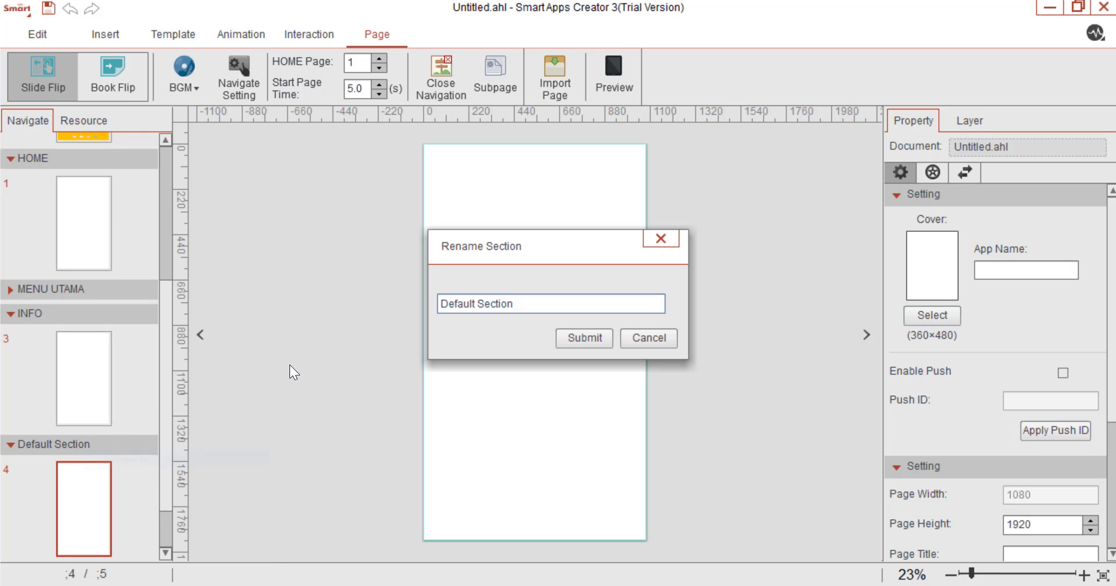
left_click_drag(563, 304, 463, 304)
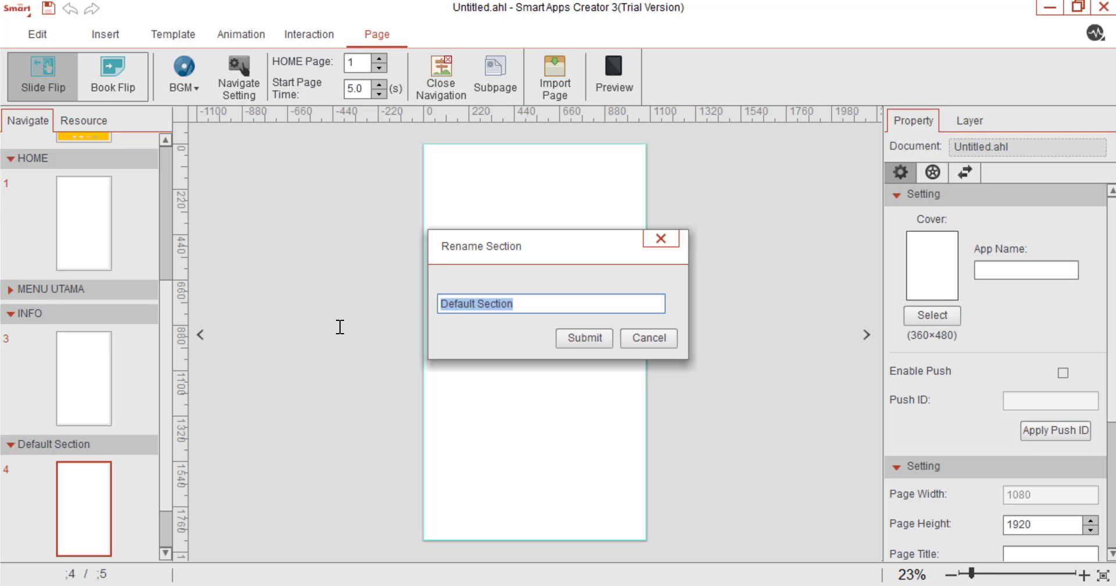
type("MATERI")
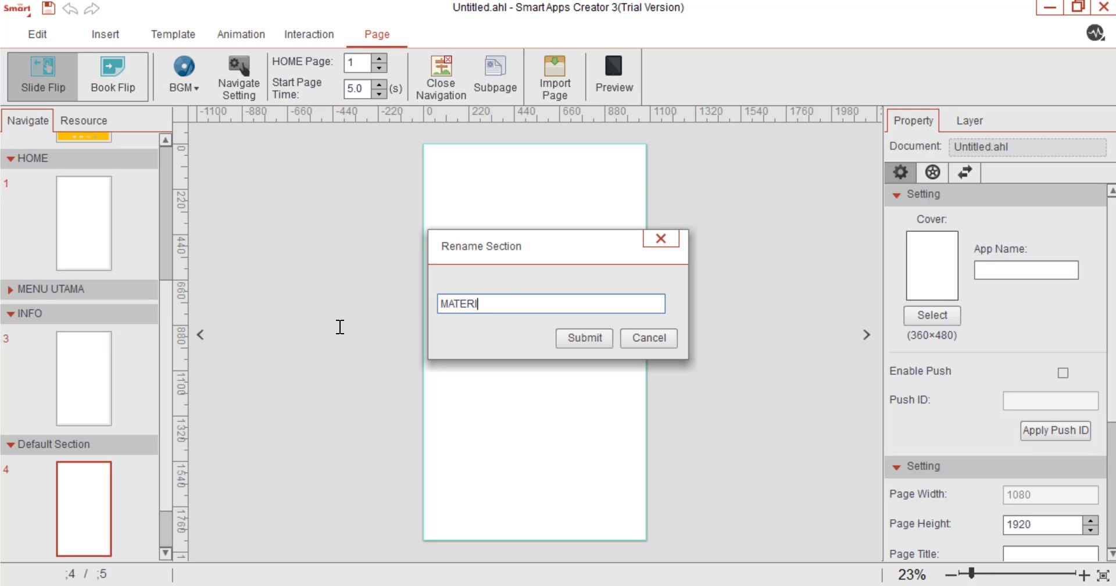
key("BackSpace")
key("BackSpace")
key("BackSpace")
key("BackSpace")
type("SUBMENU MATER")
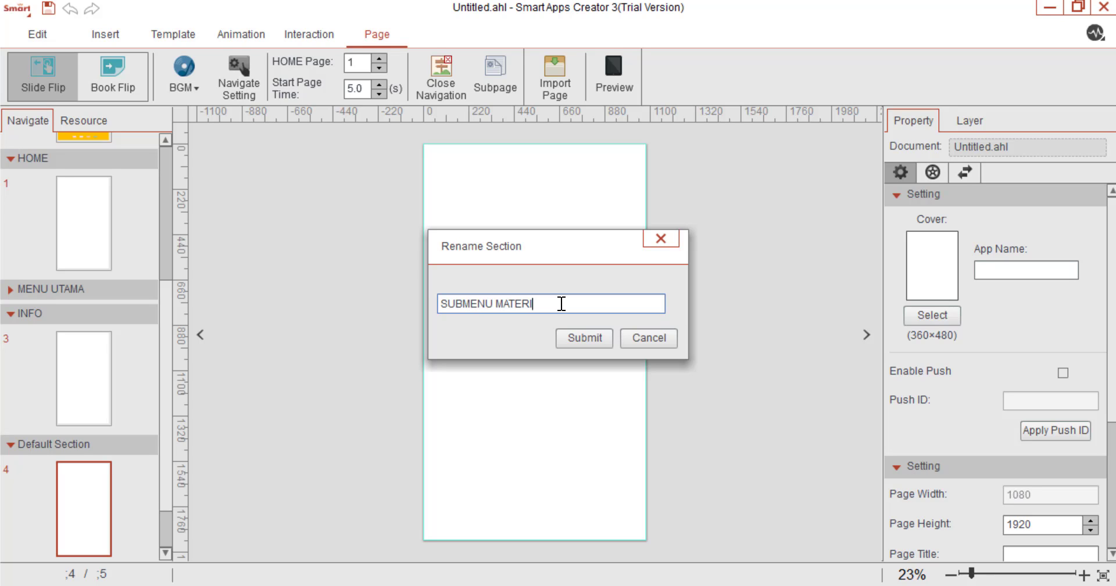
left_click(567, 342)
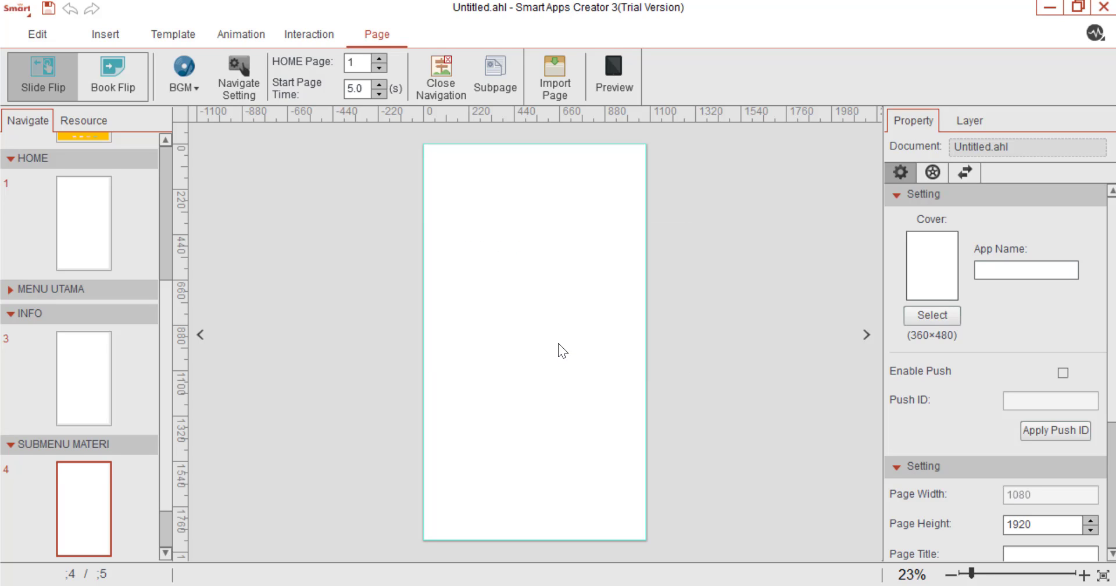
Add a new section between INFO and SUBMENU MATERI and rename it KD INDIKATOR
right_click(64, 449)
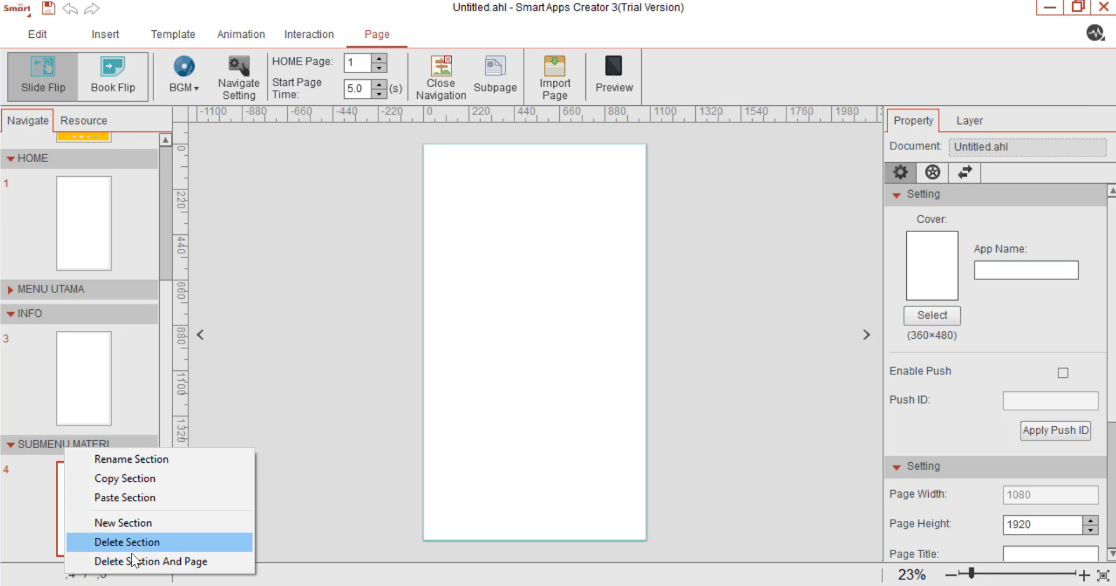
left_click(136, 526)
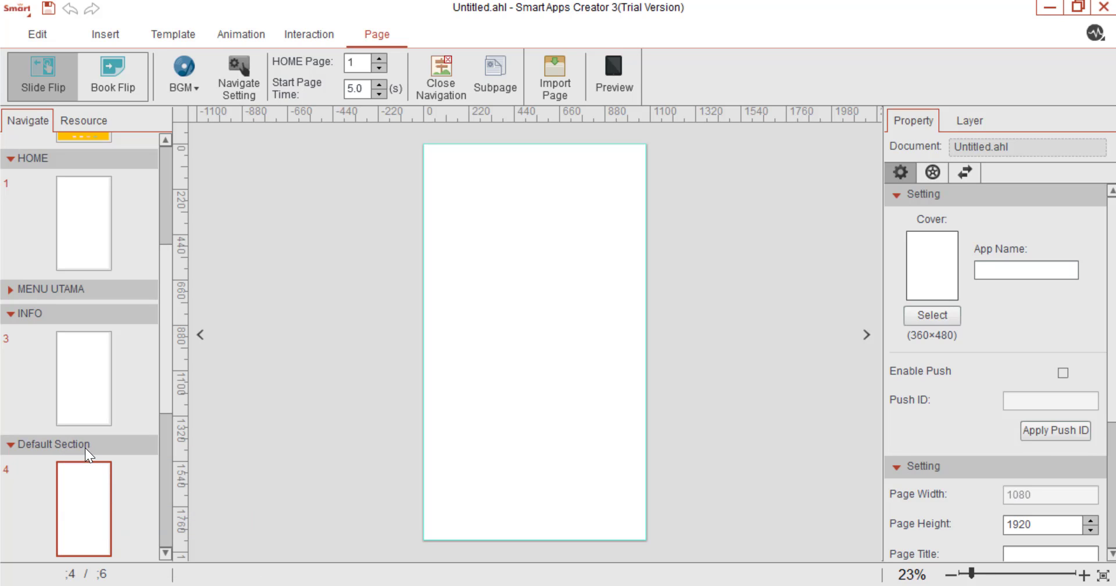
right_click(86, 449)
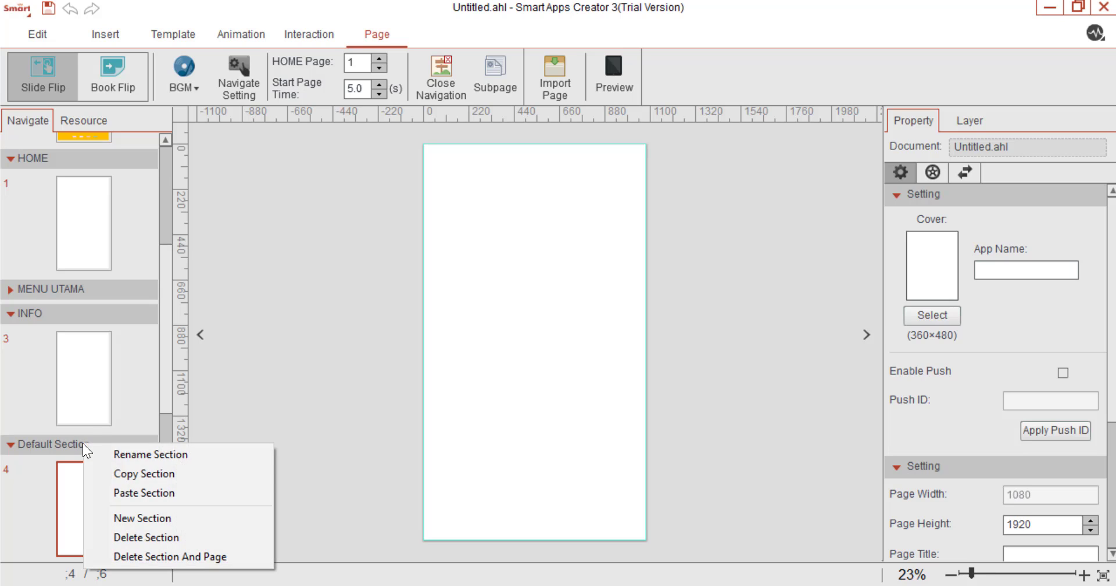
left_click(173, 456)
left_click_drag(543, 304, 412, 312)
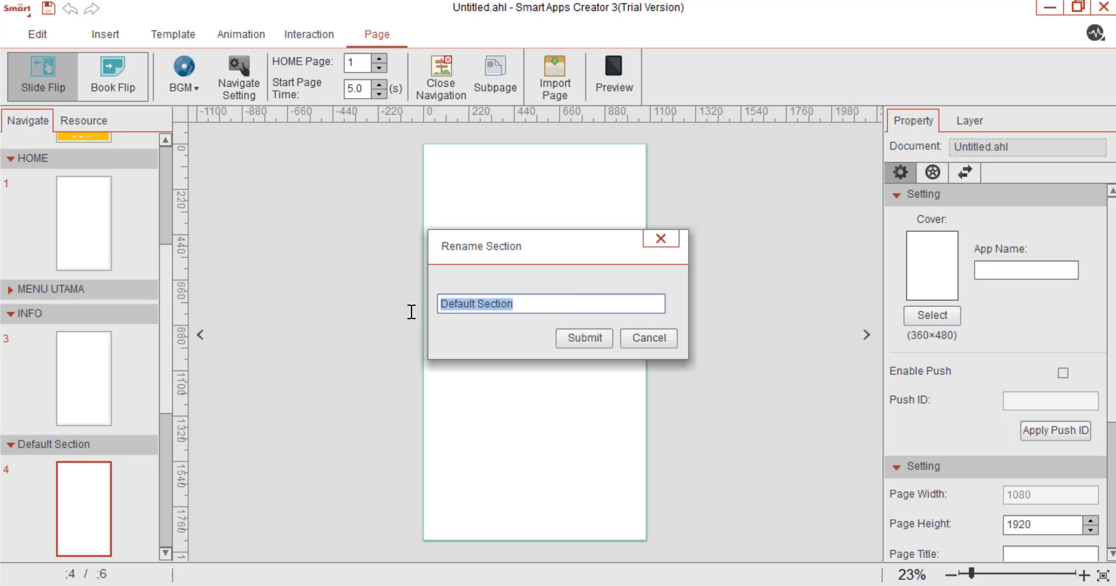
type("KD INDIK")
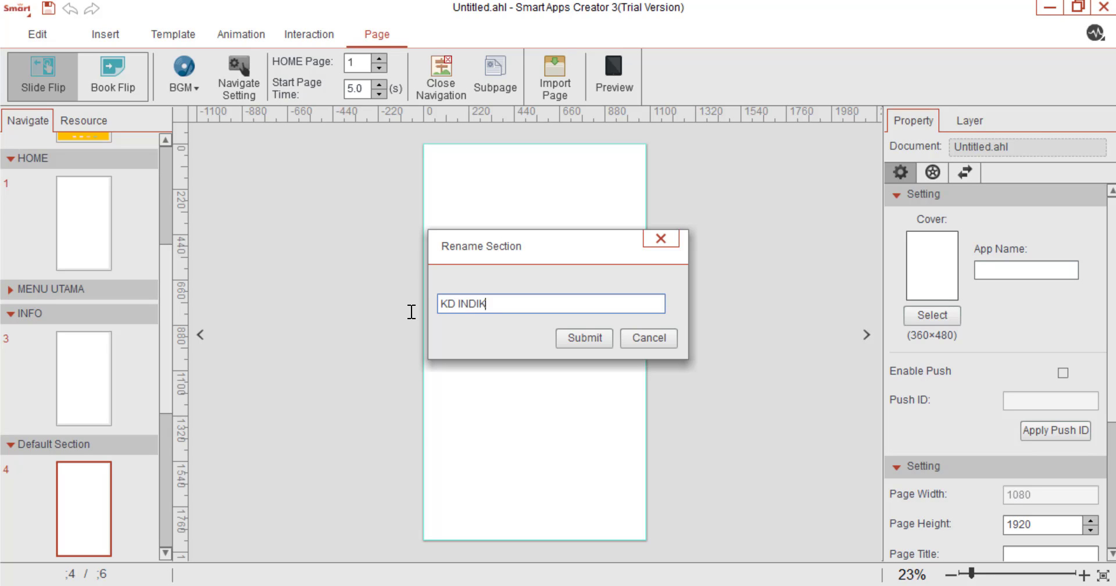
type("ATOR")
left_click(557, 336)
Add a new section between INFO and KD INDIKATOR and rename it LATIHAN SOAL
right_click(58, 446)
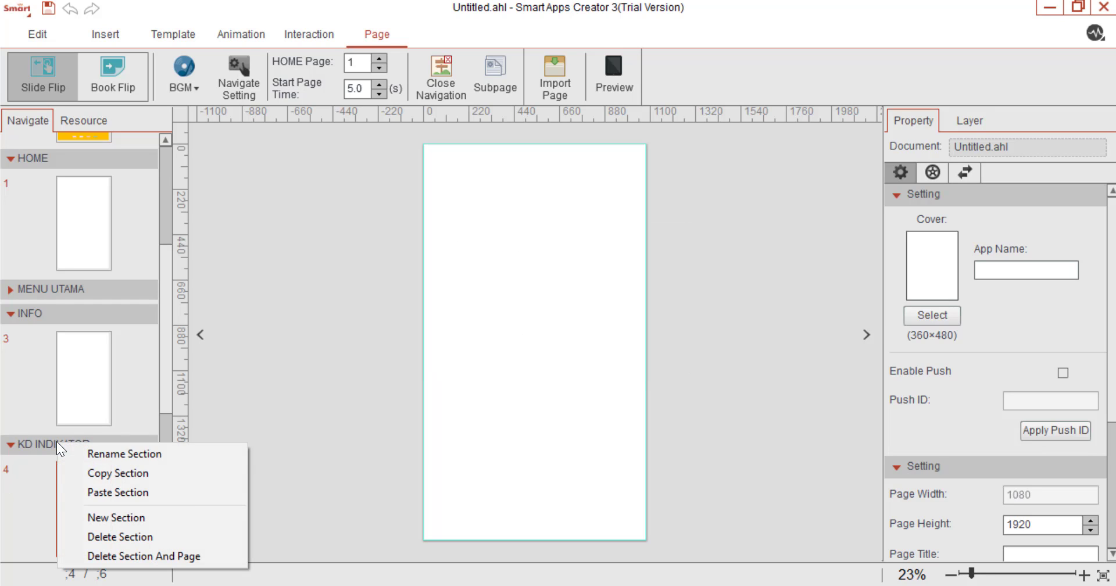
left_click(113, 525)
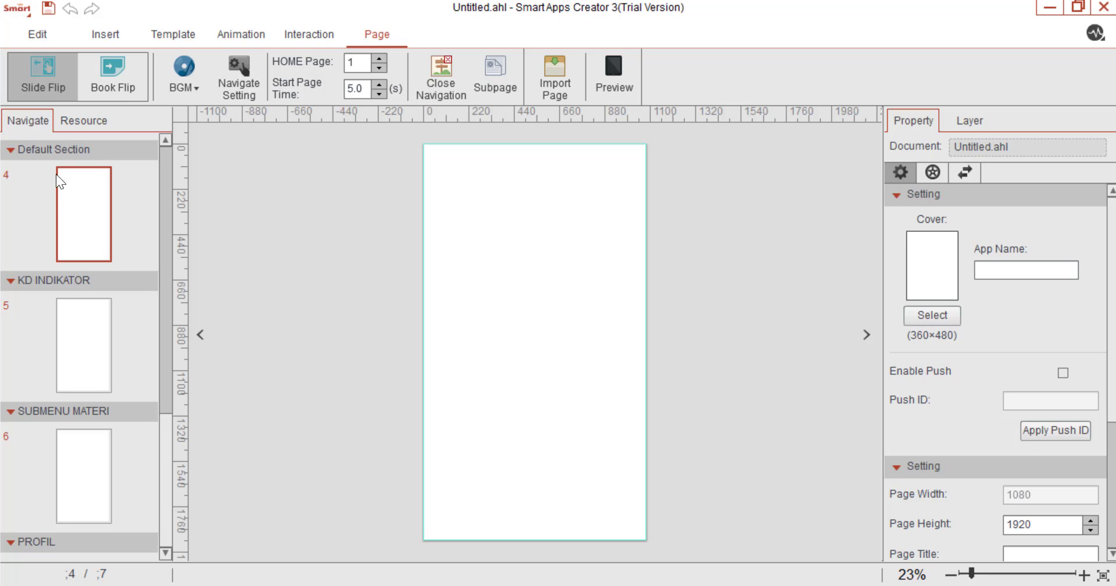
right_click(54, 149)
left_click(96, 158)
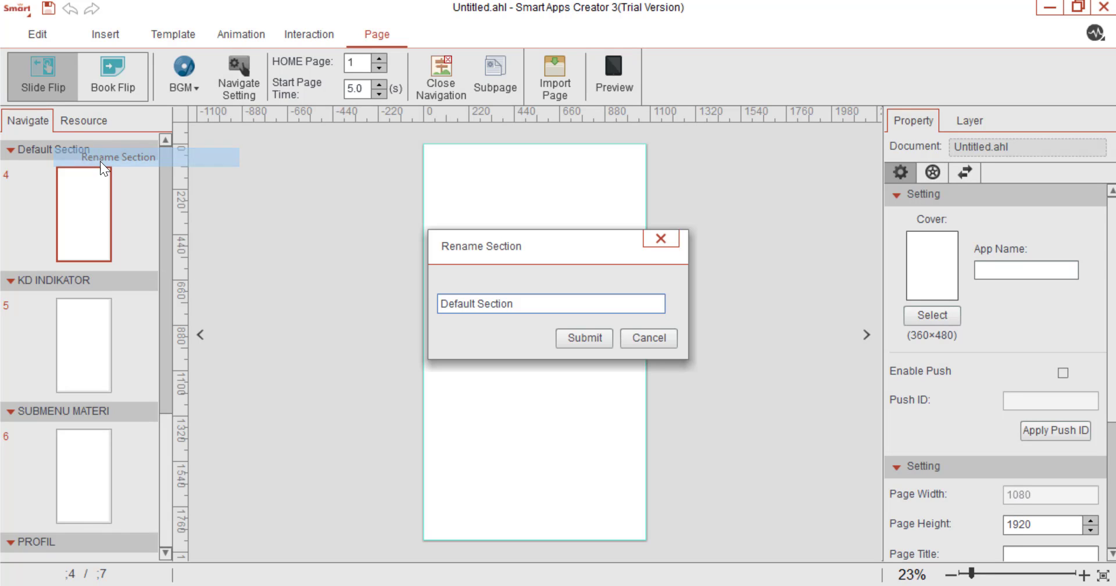
left_click_drag(545, 307, 401, 300)
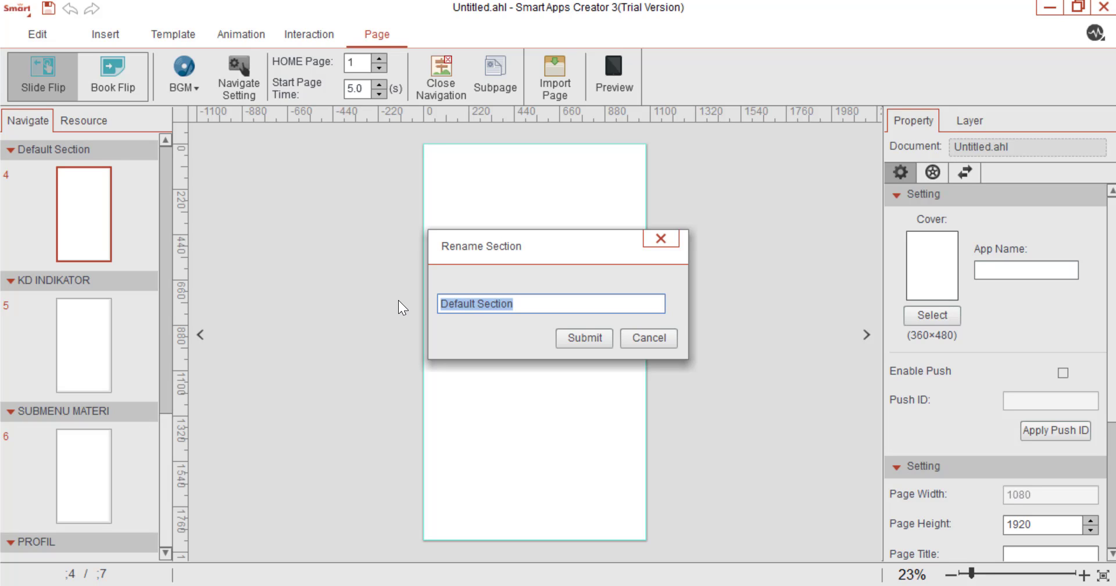
type("LATIHAN SO")
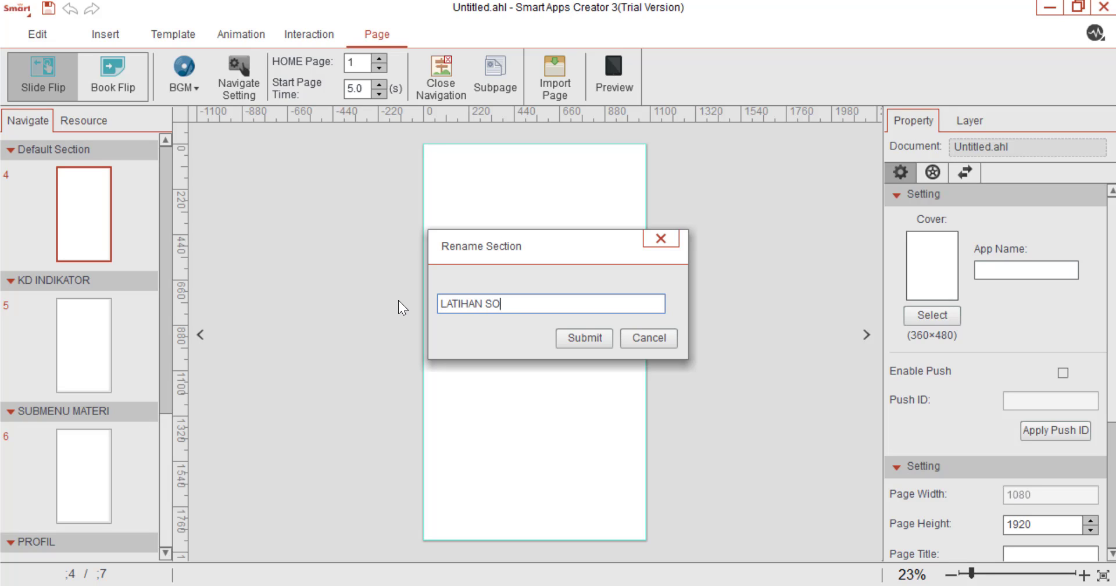
type("AL")
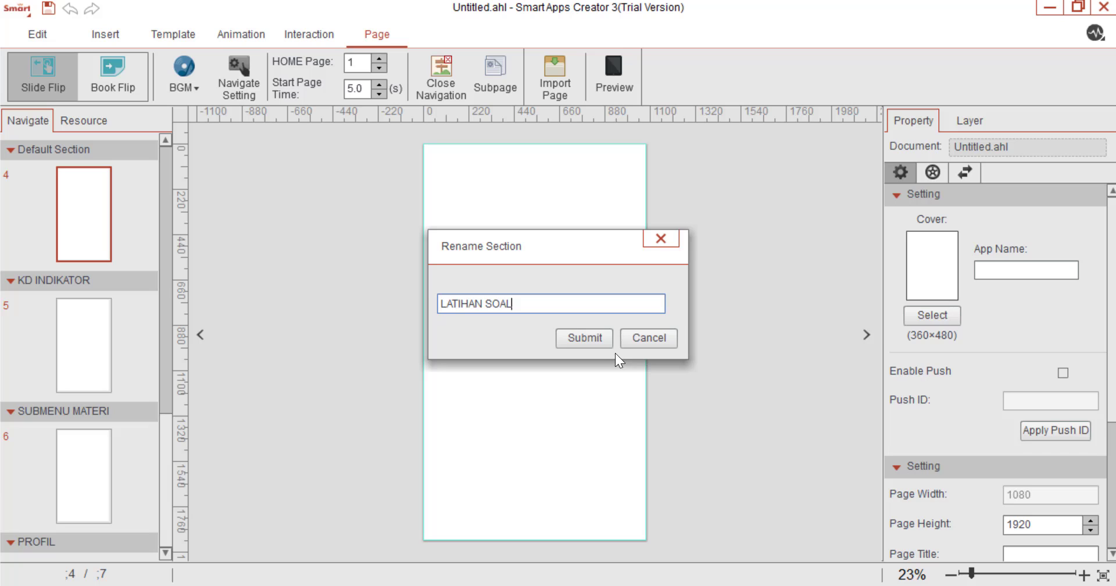
left_click(587, 338)
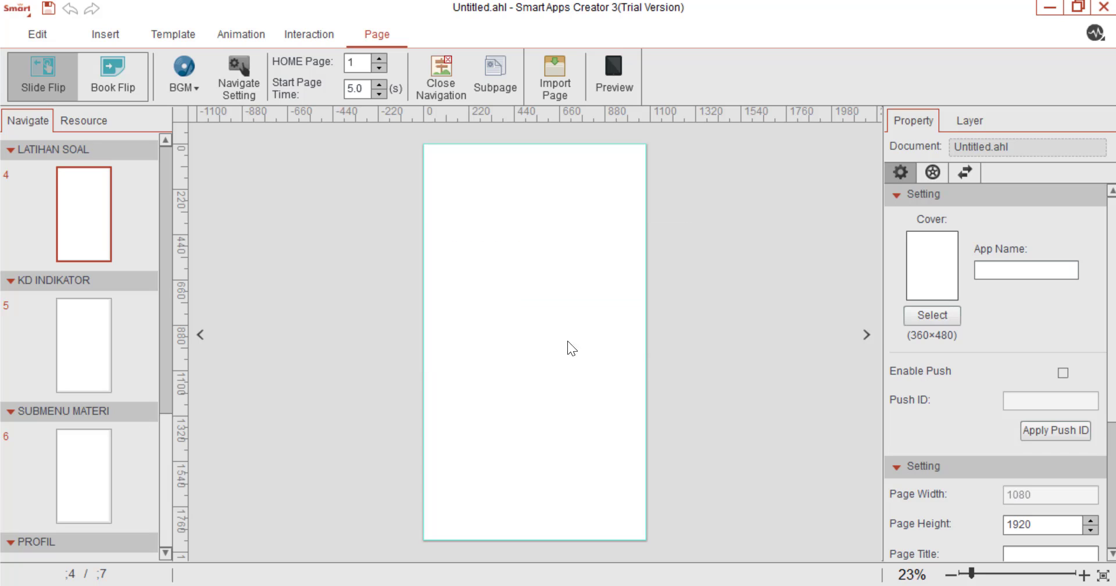
Add a new section between INFO and LATIHAN SOAL and rename it KUIS
right_click(35, 161)
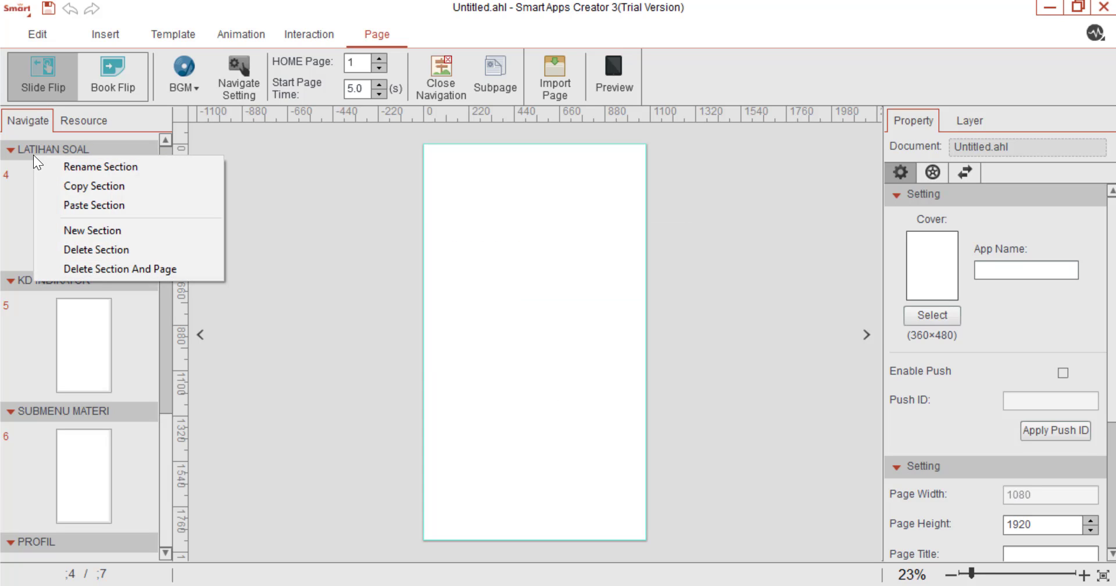
left_click(105, 232)
right_click(66, 150)
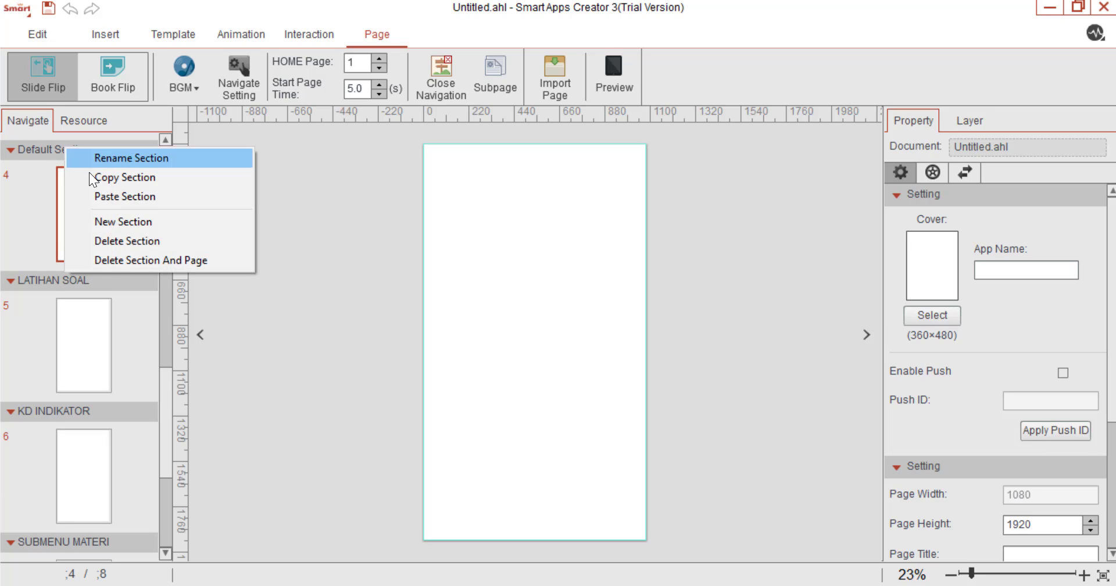
left_click(130, 157)
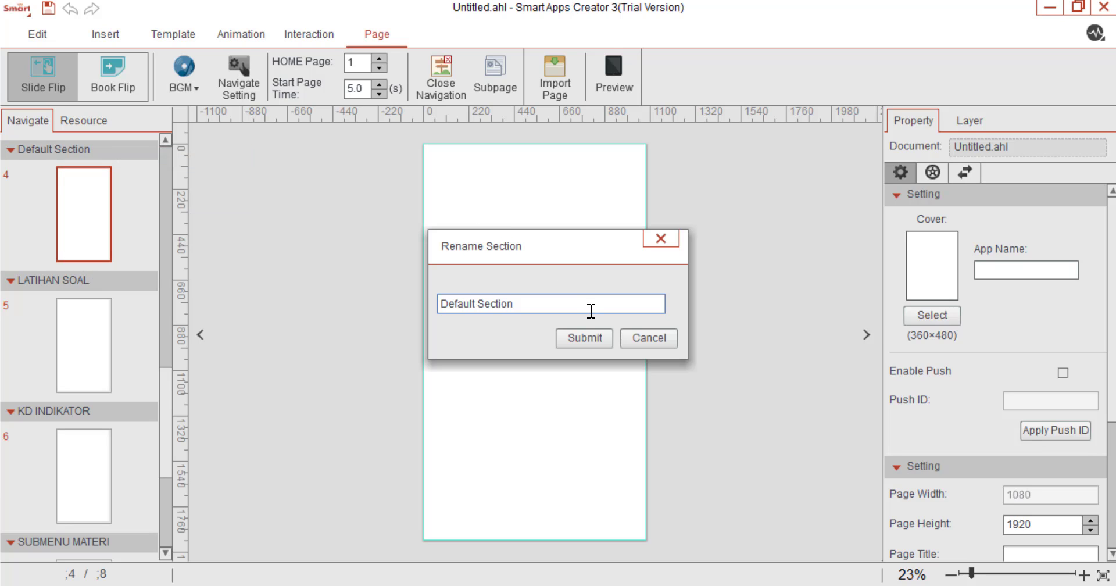
left_click_drag(590, 311, 354, 337)
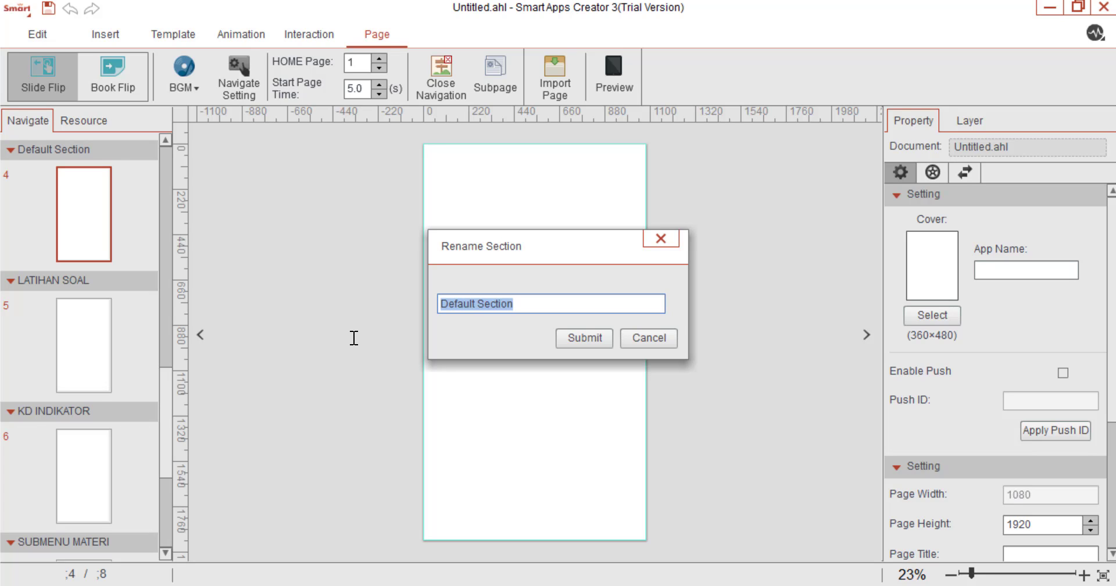
type("KUIS")
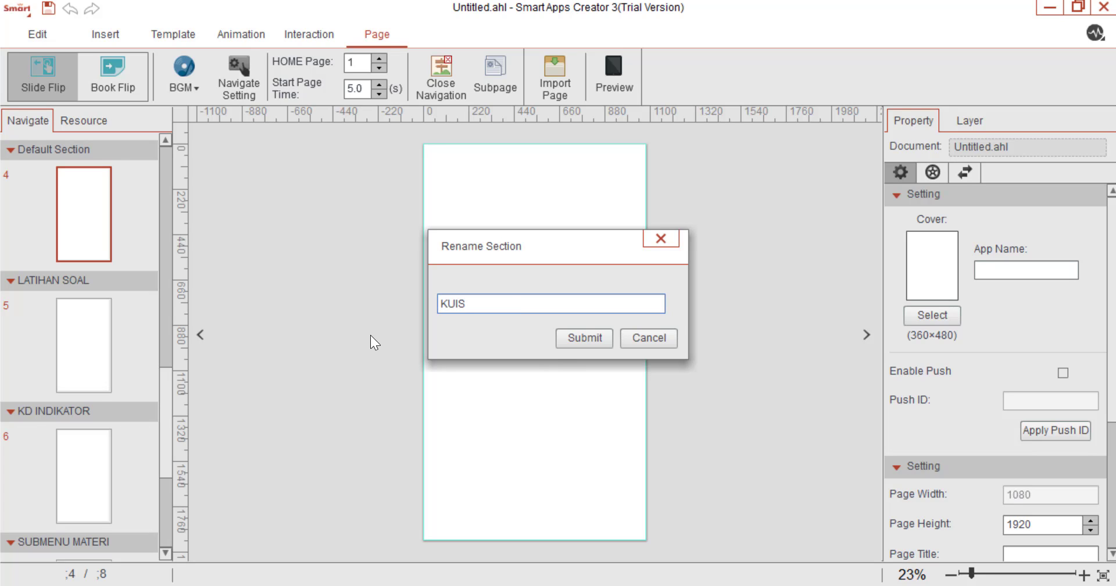
left_click(596, 337)
Collapse the INFO, KUIS, LATIHAN SOAL, KD INDIKATOR, SUBMENU MATERI and PROFIL sections in the page list
scroll(7, 407, "down", 1)
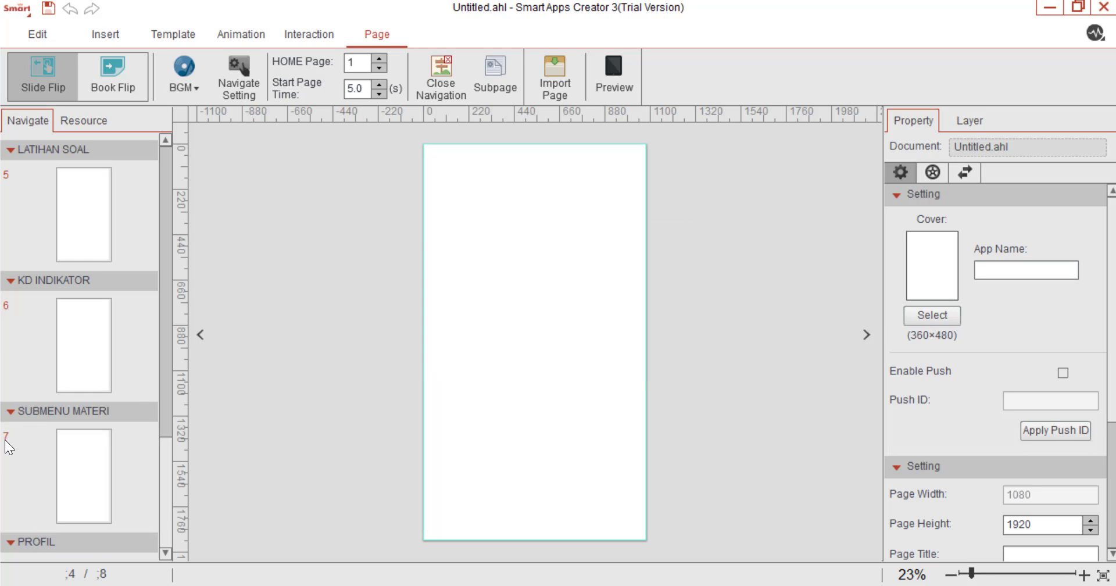
scroll(52, 499, "up", 5)
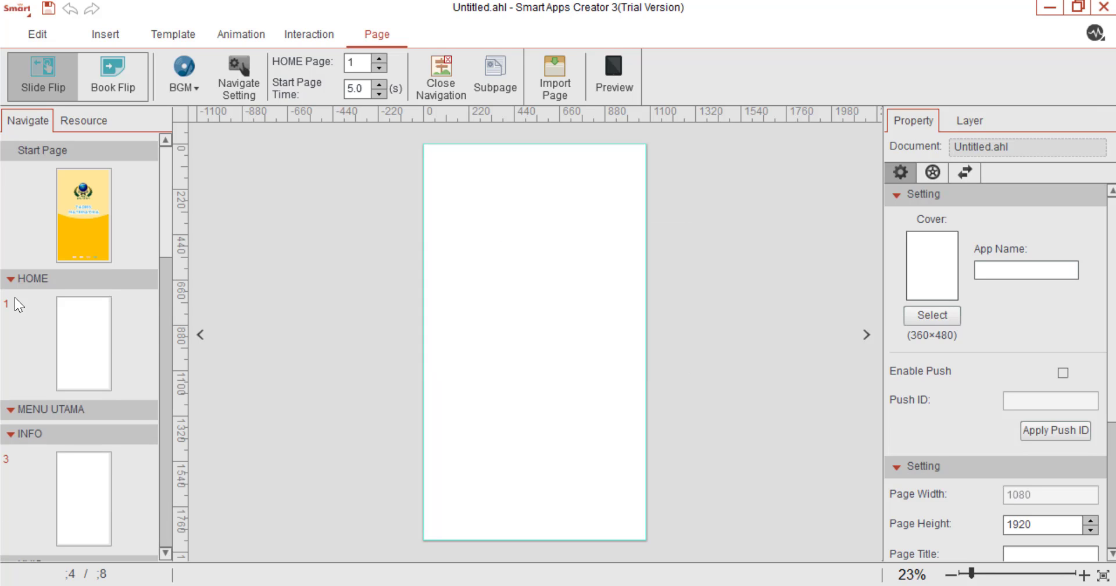
left_click(10, 437)
left_click(12, 436)
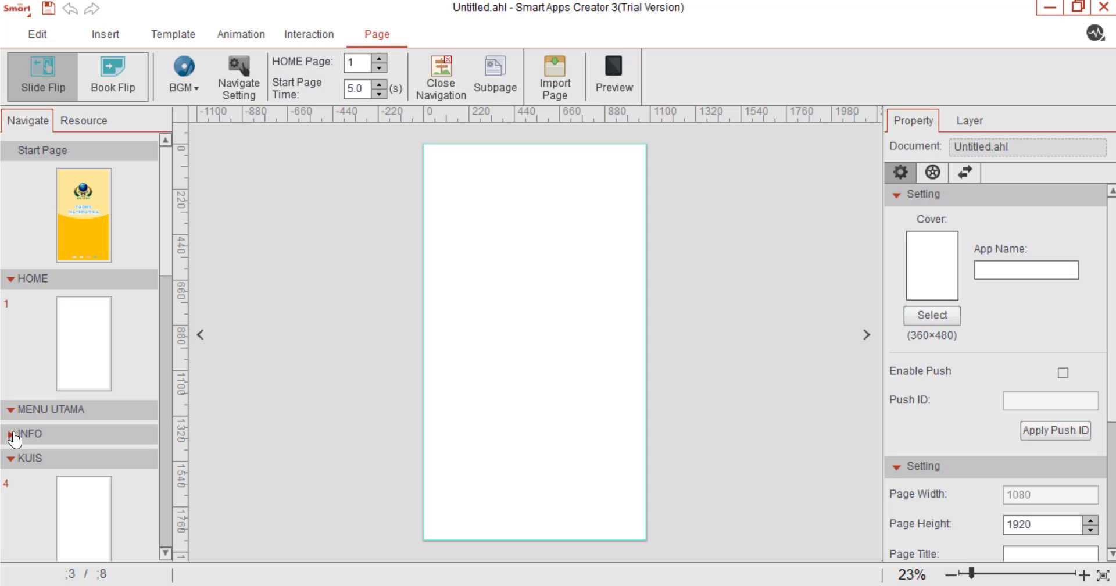
left_click(12, 460)
left_click(13, 459)
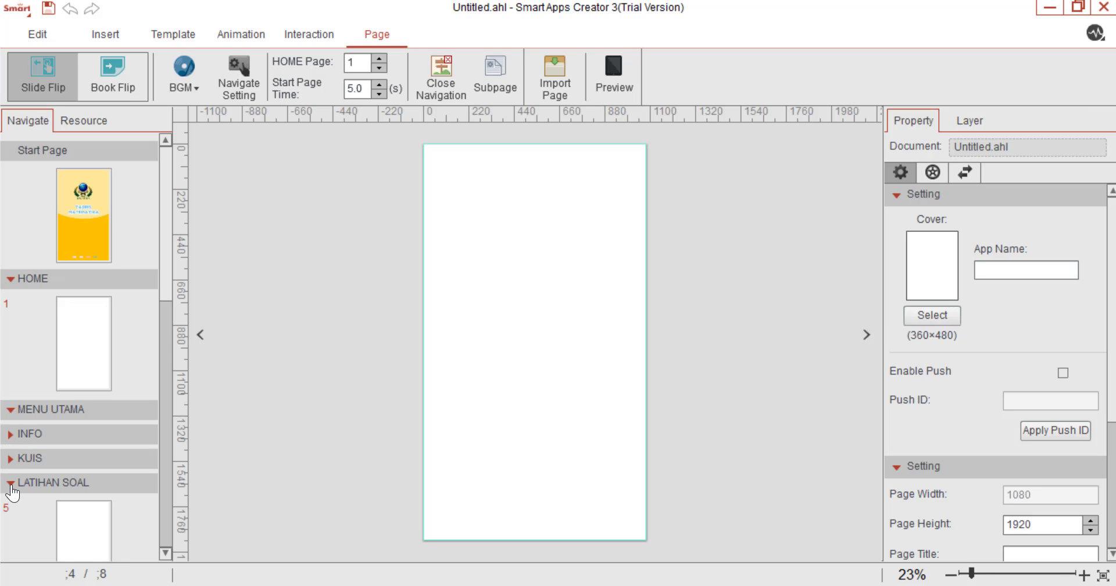
left_click(8, 495)
left_click(9, 495)
left_click(9, 284)
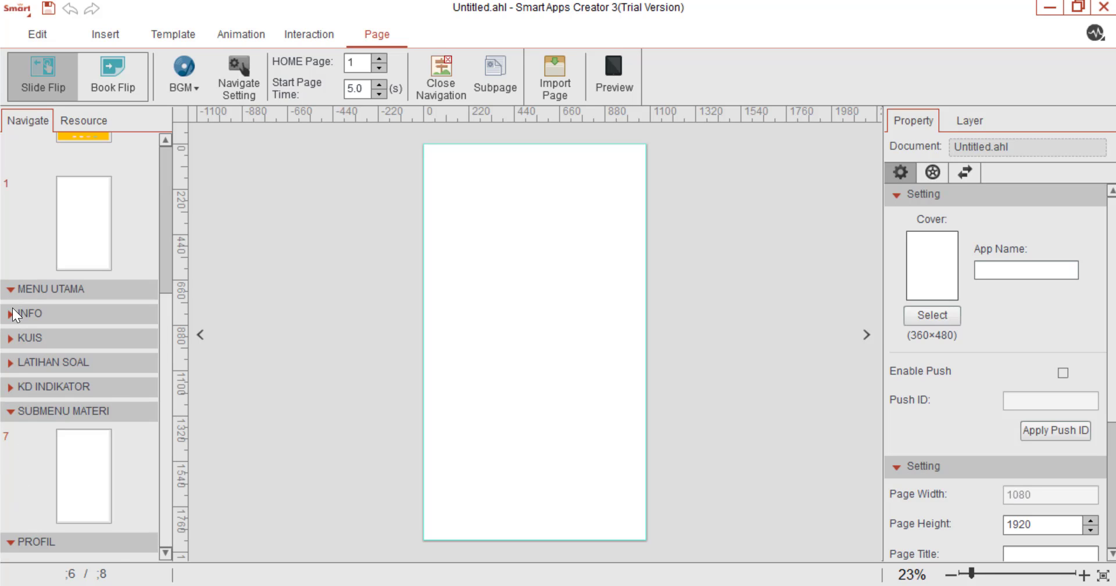
left_click(9, 414)
left_click(9, 541)
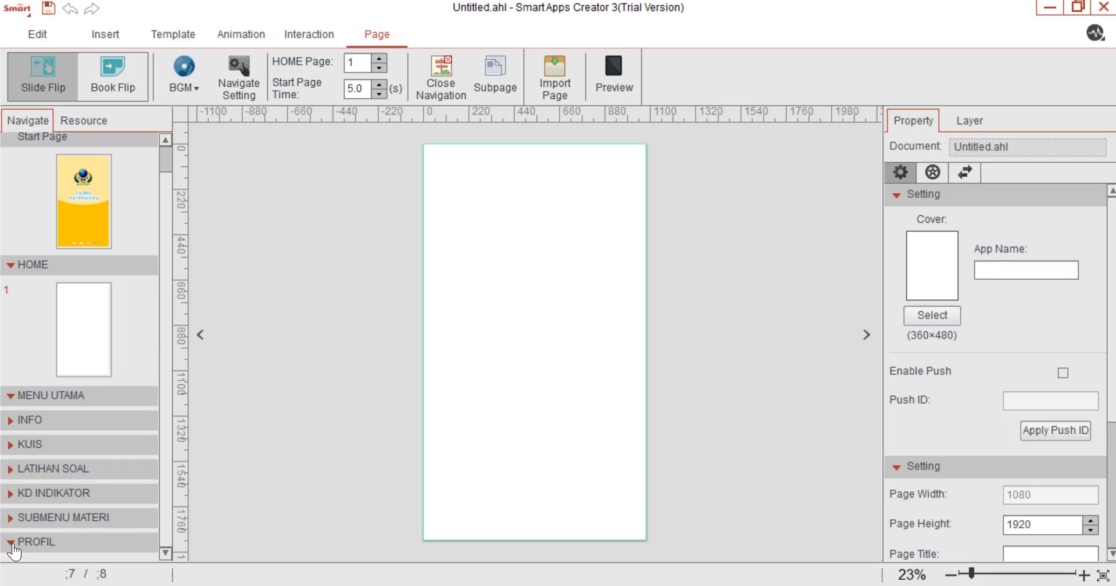
left_click(10, 541)
Reorder the sections so that LATIHAN SOAL and KUIS follow PROFIL, with KUIS last
left_click_drag(9, 450, 37, 577)
scroll(60, 384, "up", 1)
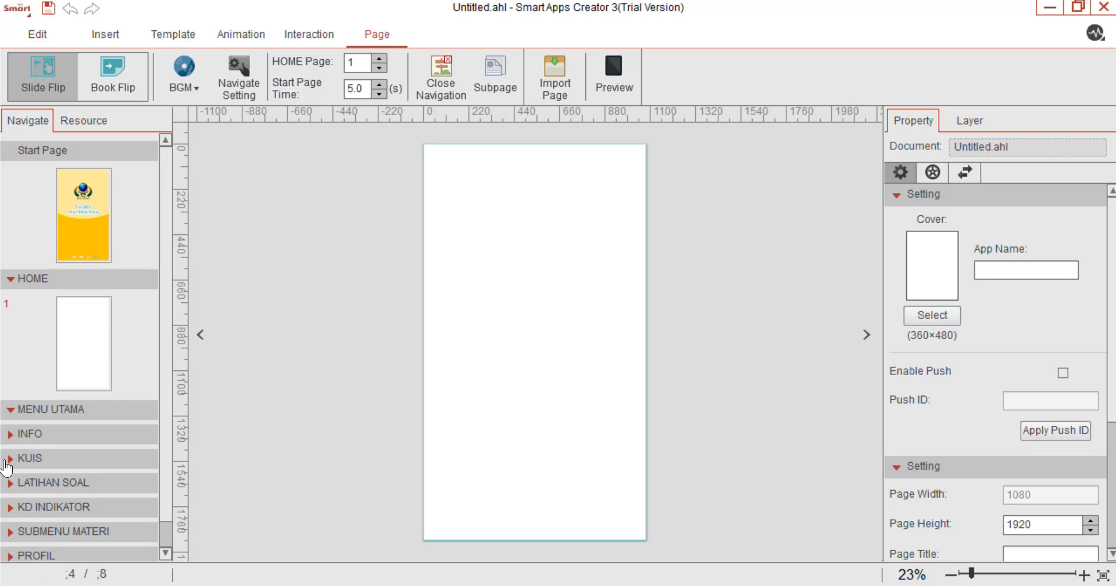
left_click_drag(4, 462, 5, 547)
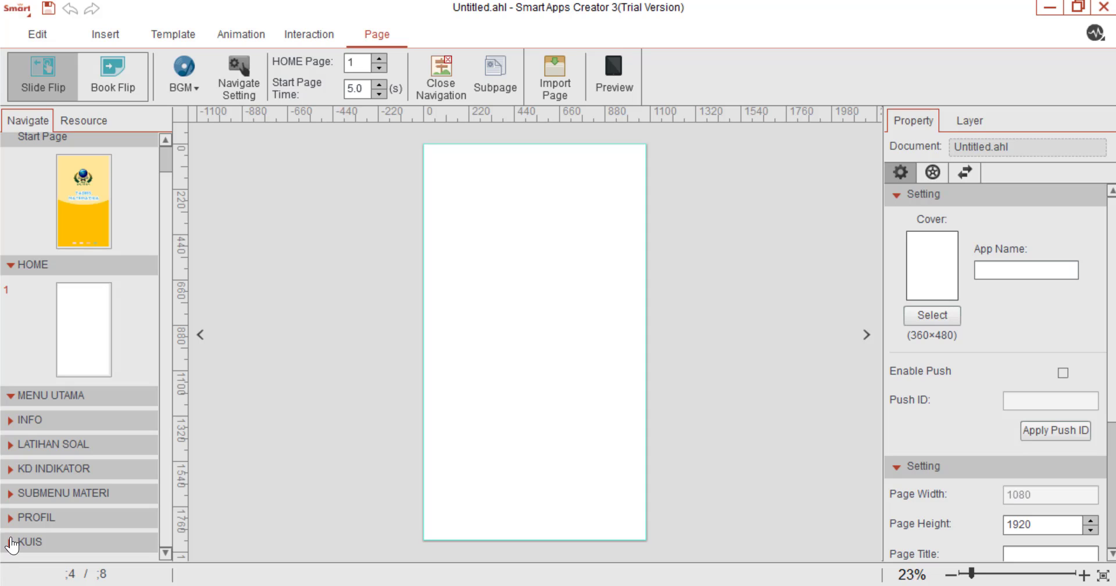
left_click_drag(17, 444, 3, 530)
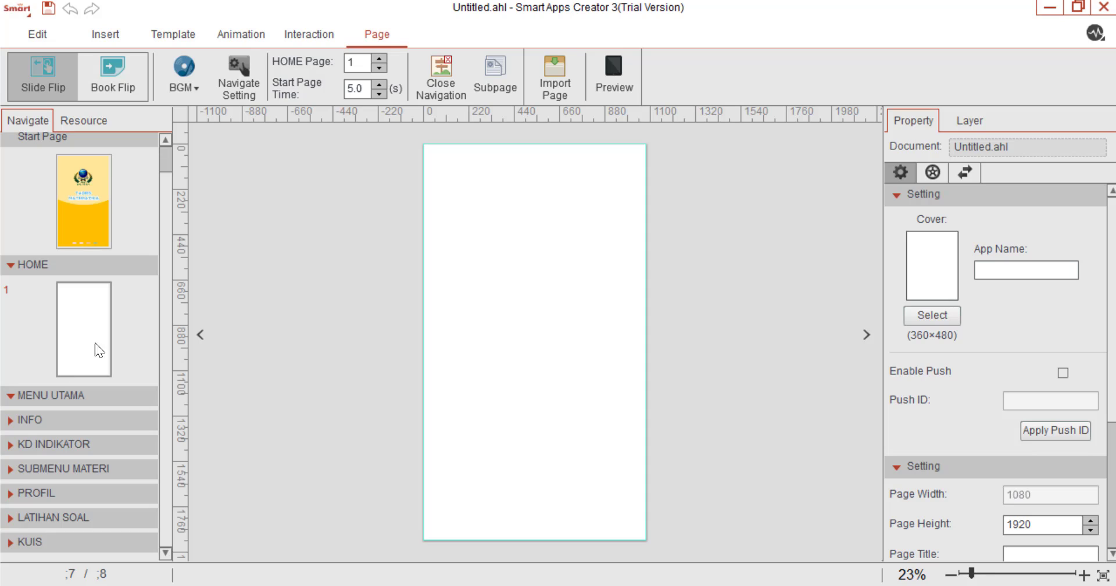
Insert the yellow gradient image 1 from the ASET folder on the HOME section's page 1
left_click(82, 321)
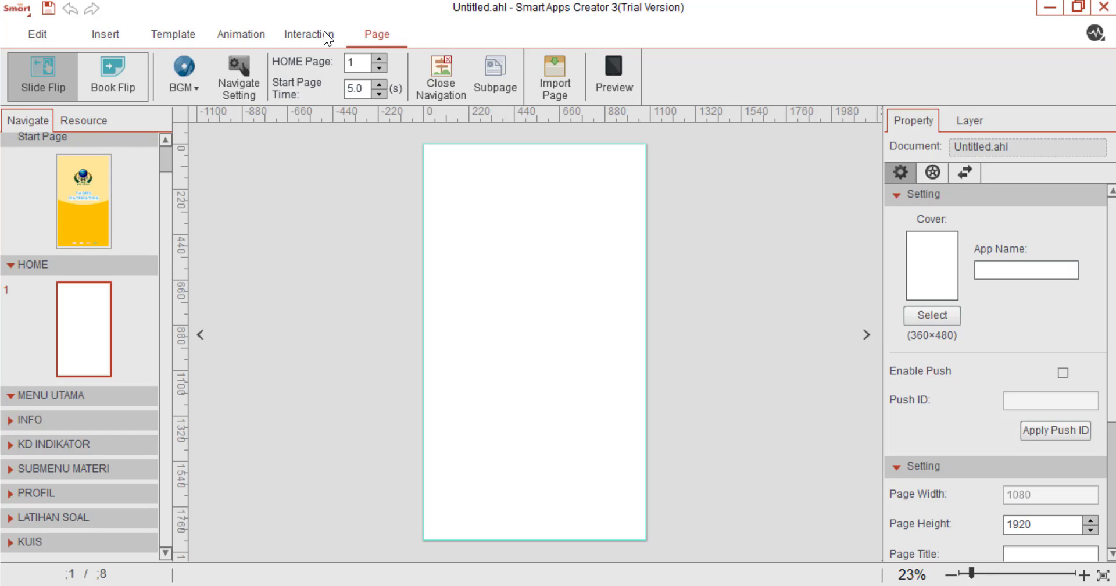
left_click(110, 40)
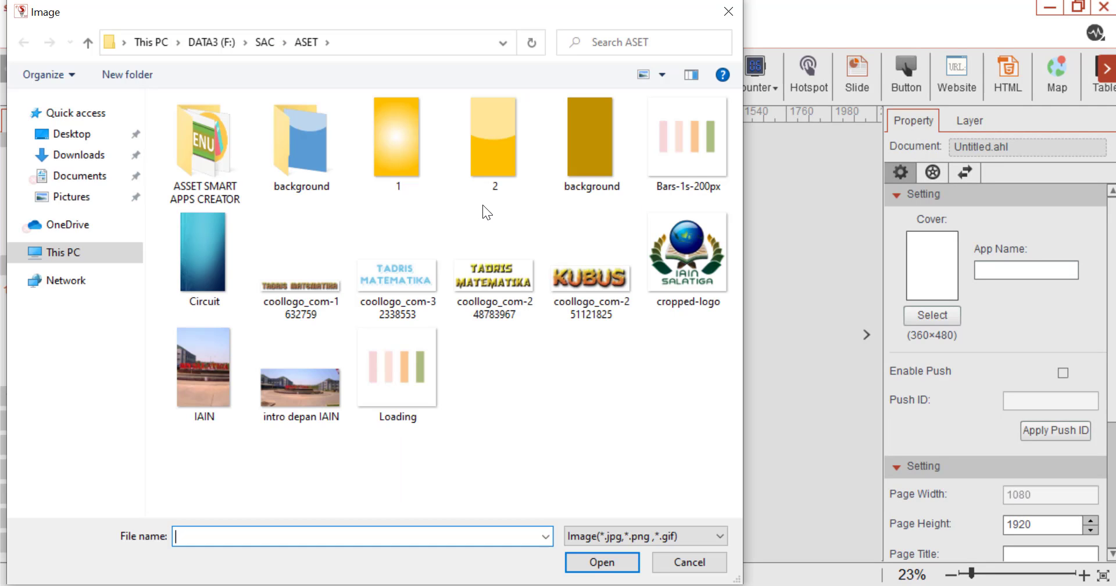
left_click(323, 164)
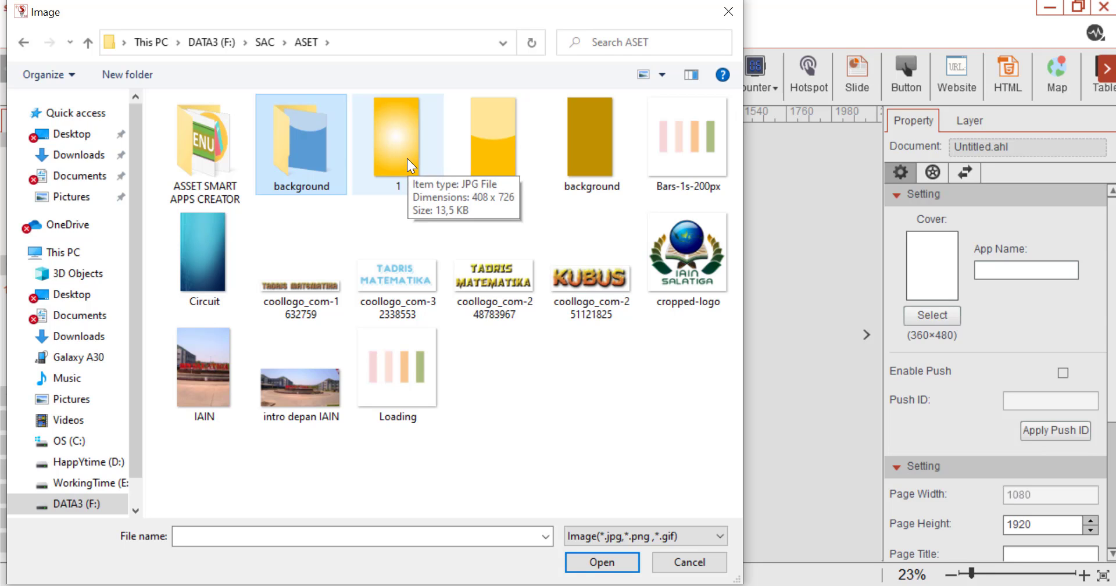
left_click(406, 158)
left_click(602, 561)
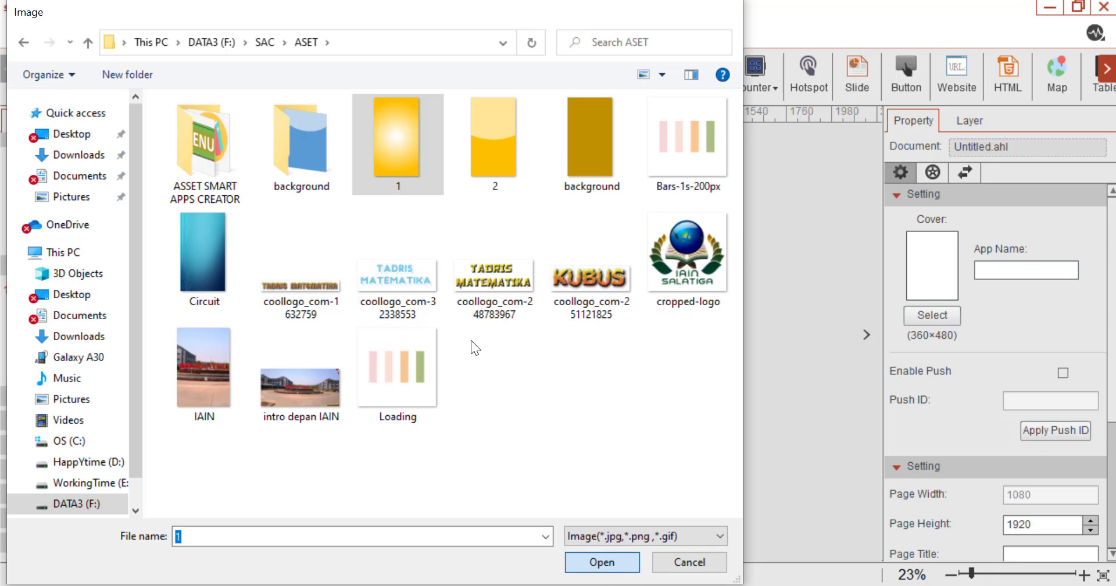
Place the gradient image at the page's upper-left corner and enlarge it to about 1086 × 1934 px, covering the page
left_click_drag(499, 294, 429, 174)
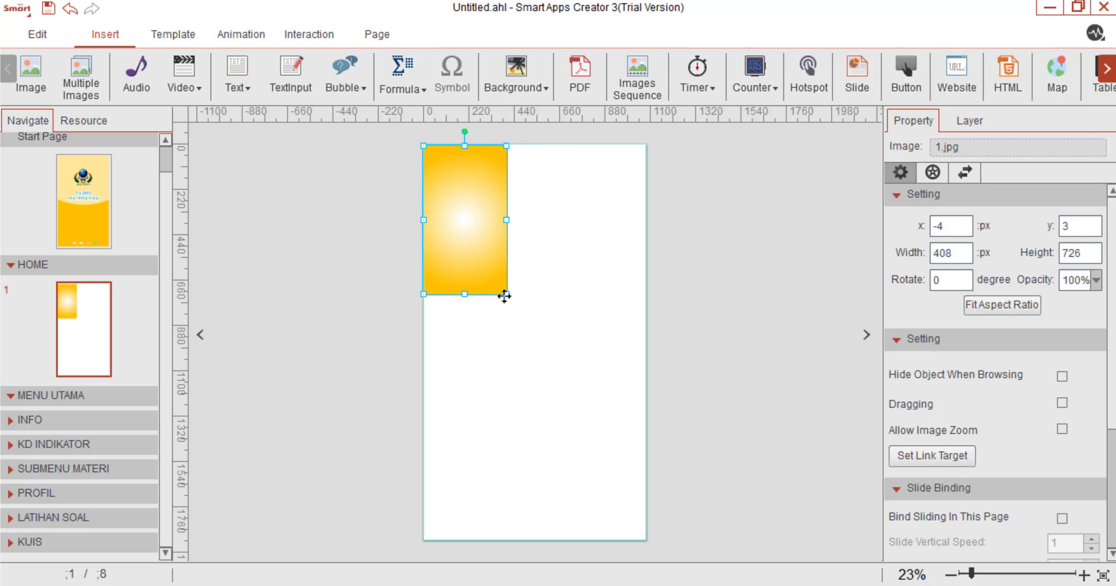
left_click_drag(506, 293, 641, 534)
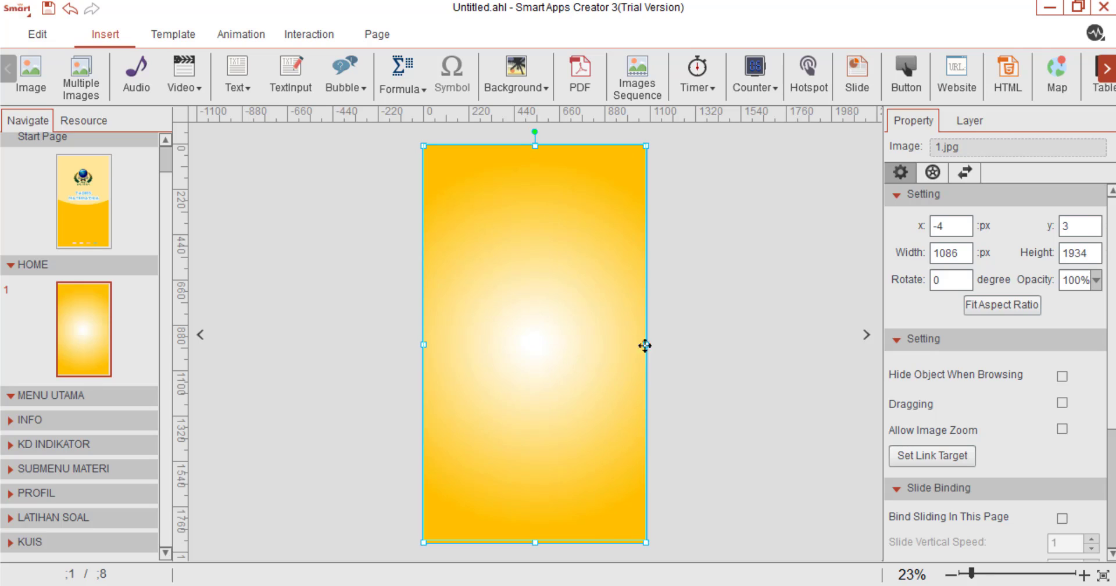
left_click(755, 257)
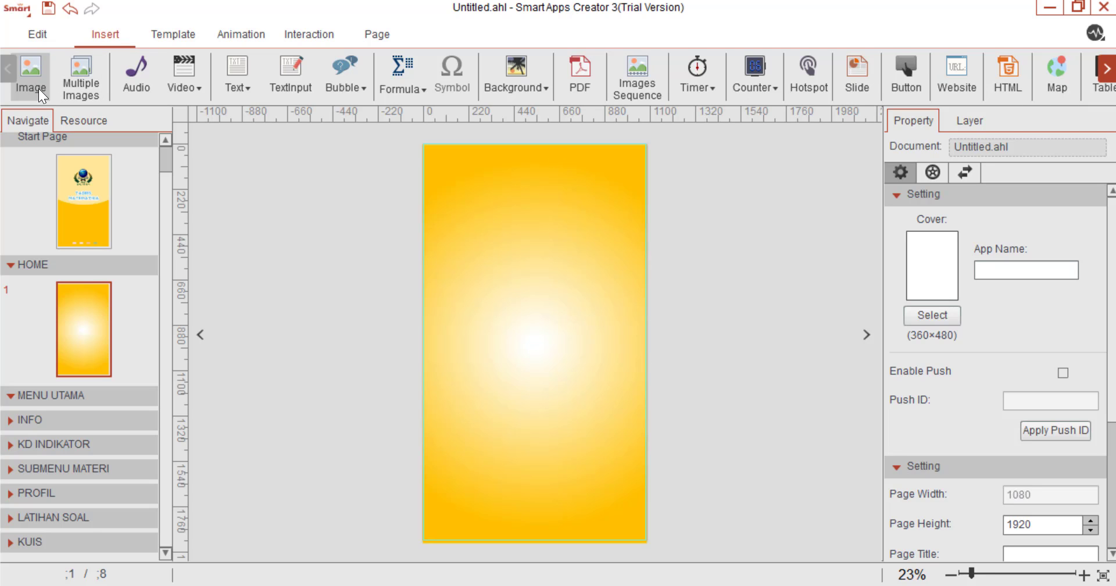
Insert the blue KUBUS logo image coollogo_com-180043248 from the ASET folder on the HOME page
left_click(31, 76)
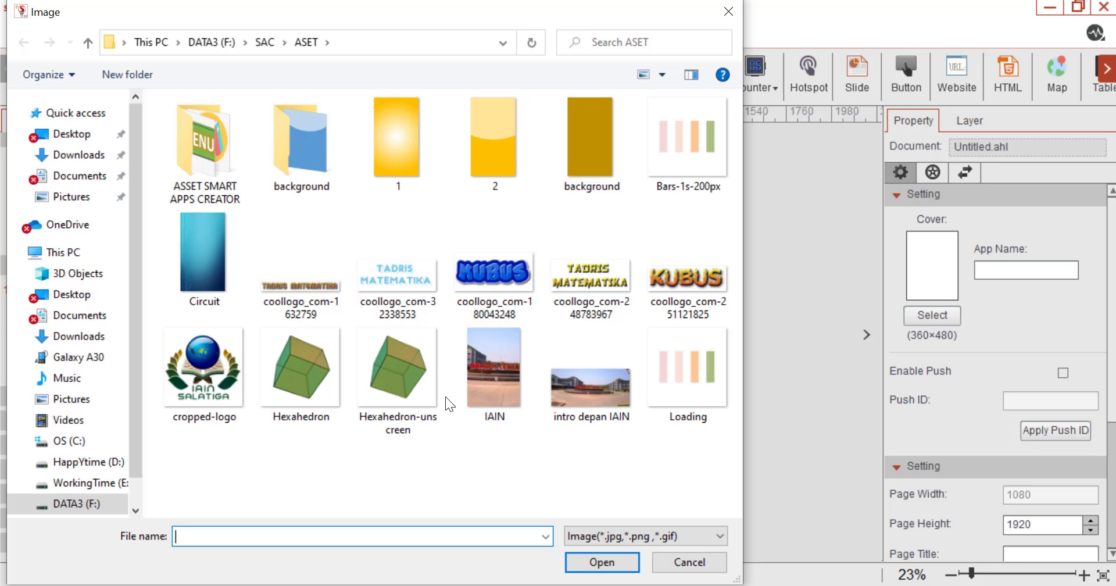
left_click(514, 269)
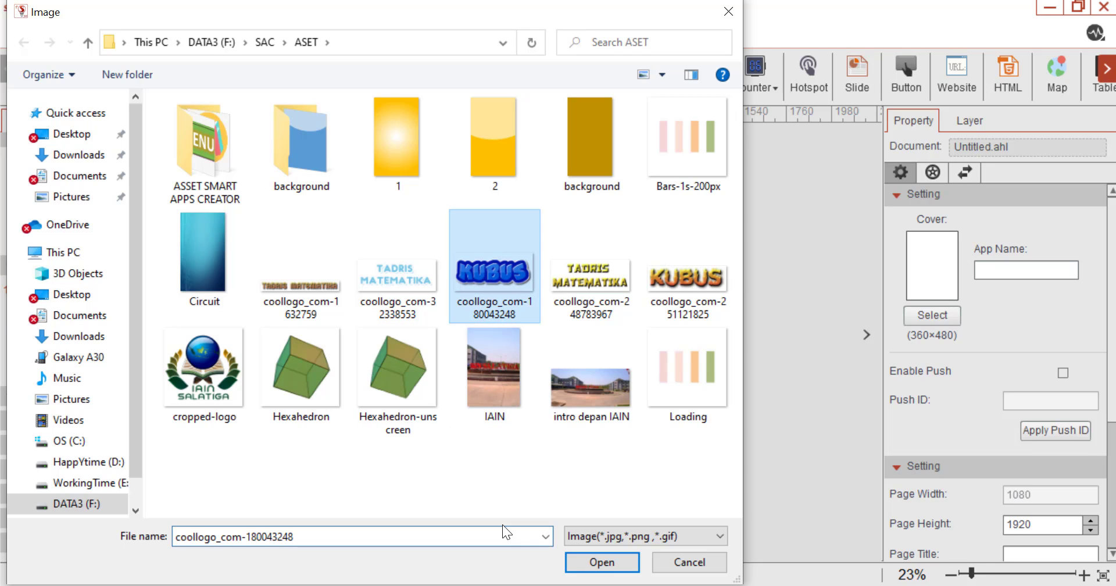
left_click(608, 562)
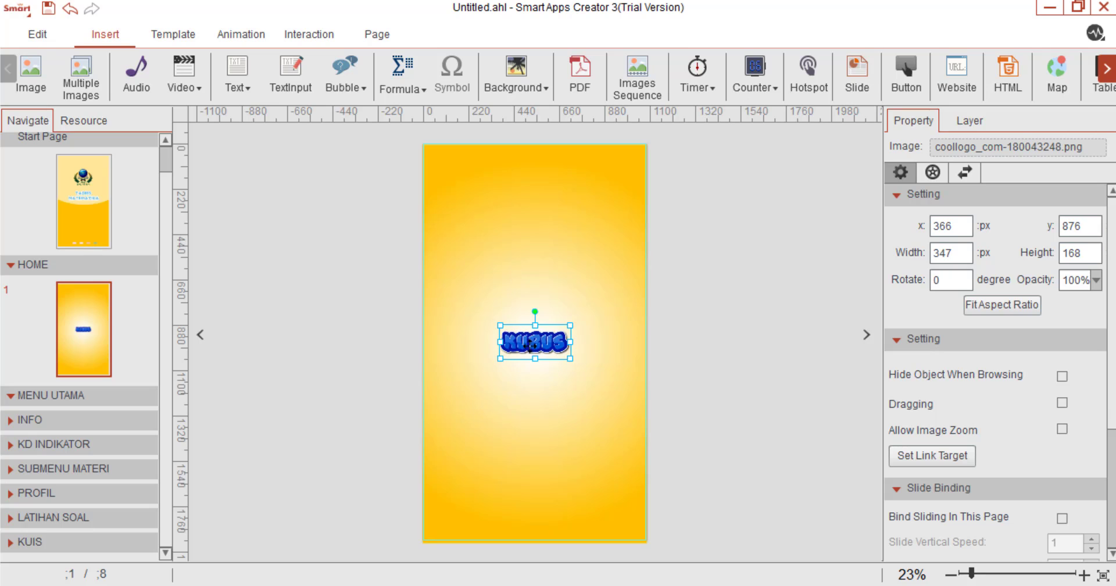
Place the KUBUS logo near the top of the page and enlarge it to about 761 × 368 px
left_click_drag(523, 337, 485, 150)
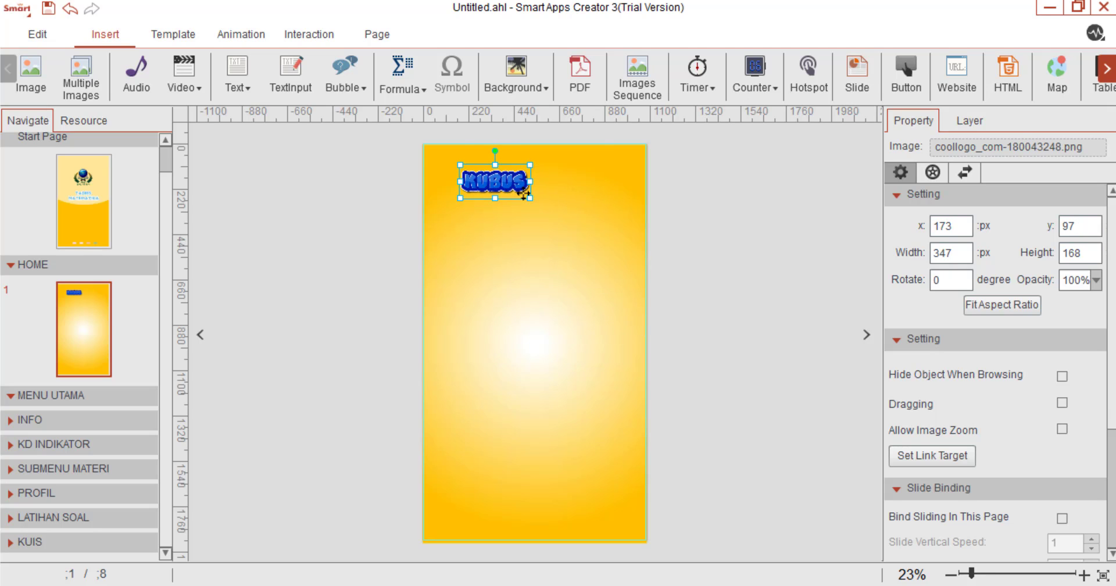
left_click_drag(531, 197, 556, 234)
left_click(560, 308)
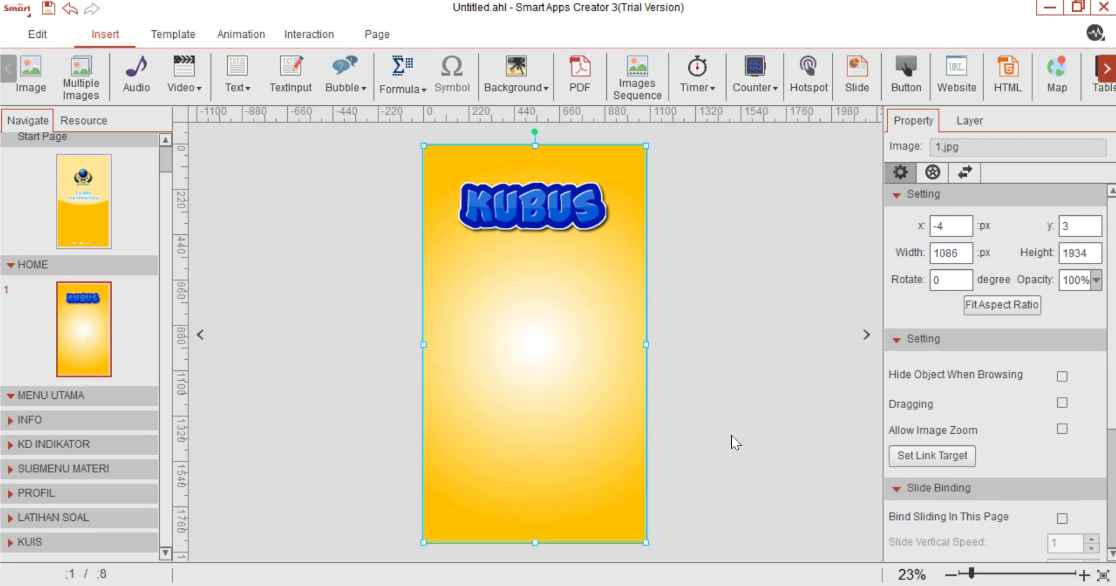
left_click(562, 210)
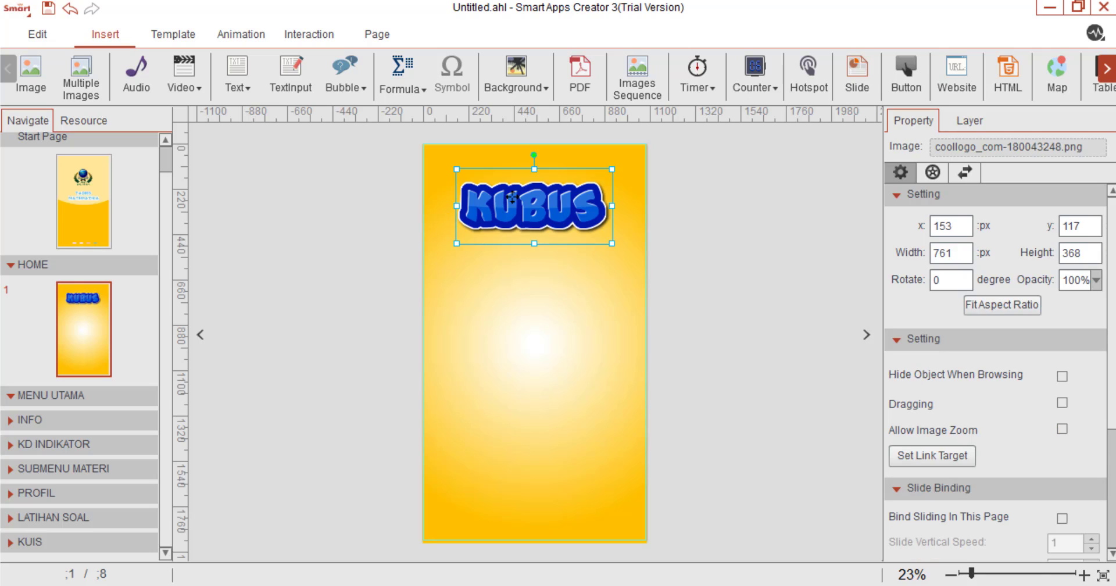
left_click(732, 276)
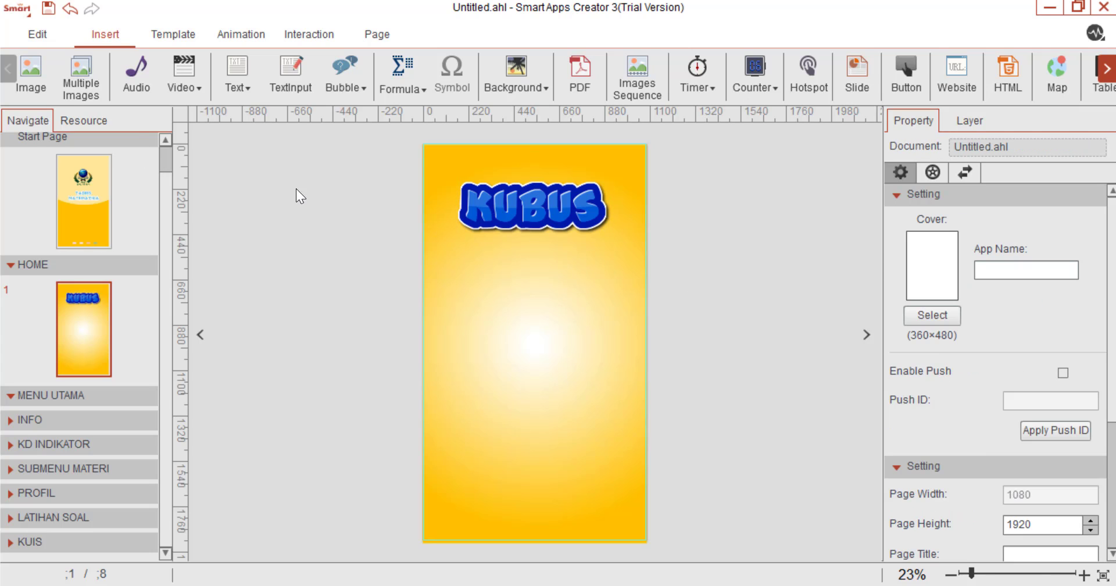
Add a text box of about 564 × 104 px below the KUBUS logo, reading SMP KELAS VIII SEMESTER 2
left_click(240, 87)
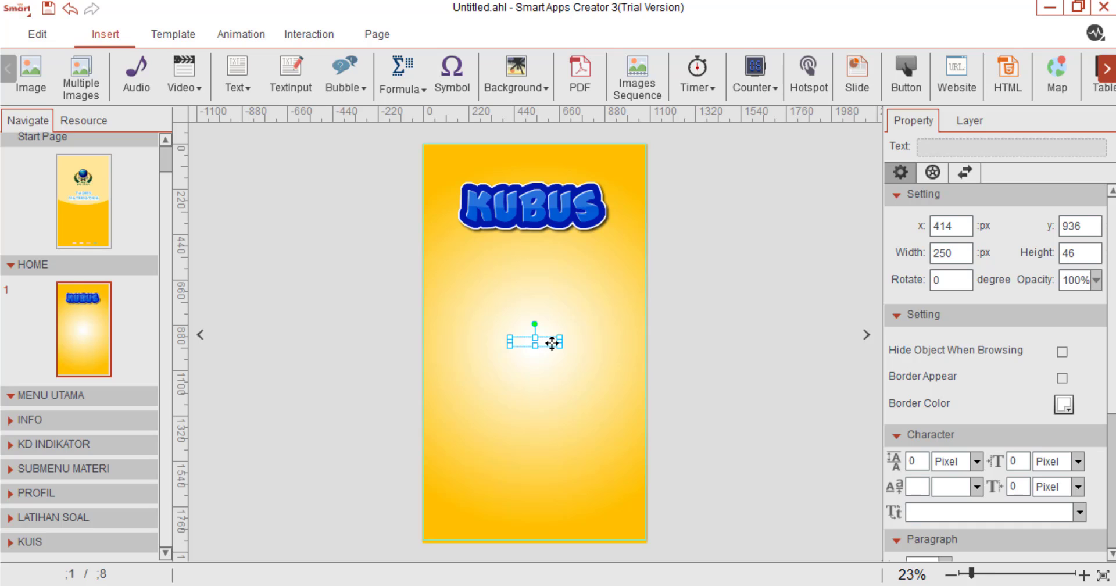
left_click_drag(552, 343, 621, 262)
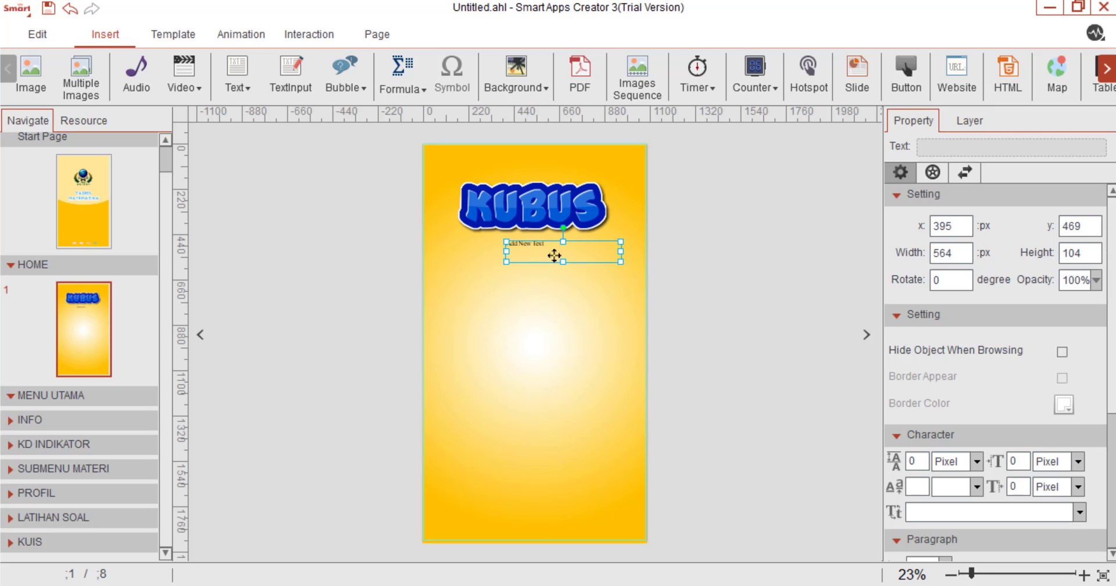
left_click(551, 245)
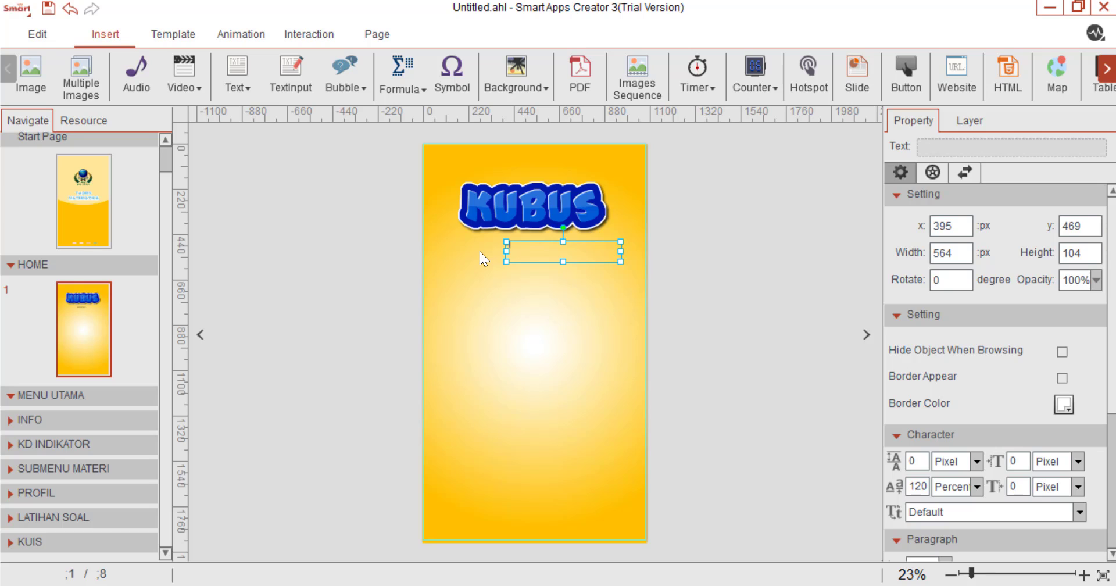
type("SMP KELAS VIII SEMESTER 2")
Set the font of the SMP KELAS VIII SEMESTER 2 text to Urdu Typesetting
left_click_drag(533, 253, 472, 251)
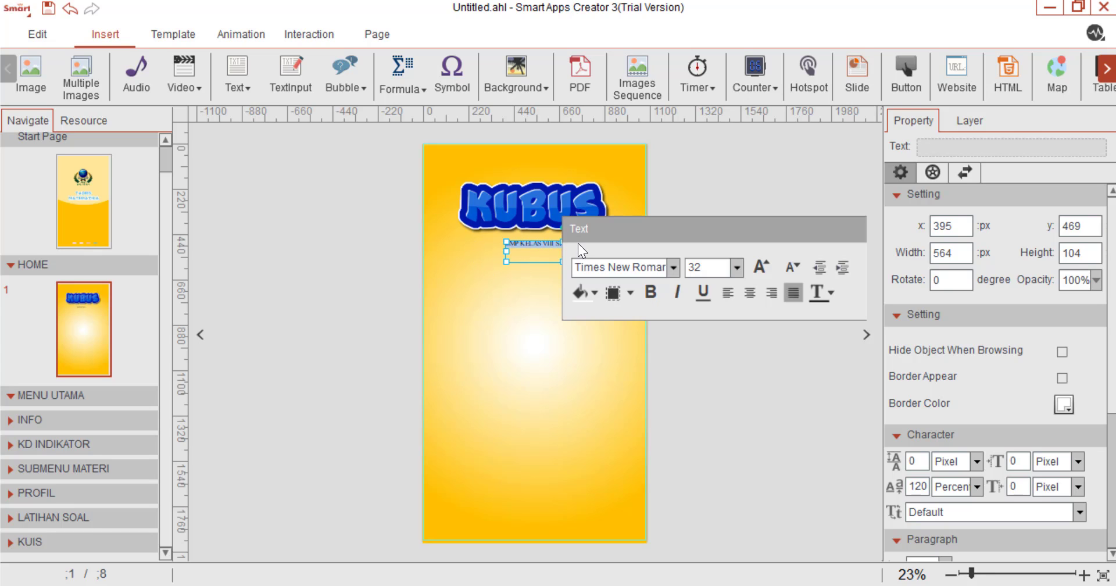
left_click(675, 266)
scroll(642, 344, "down", 4)
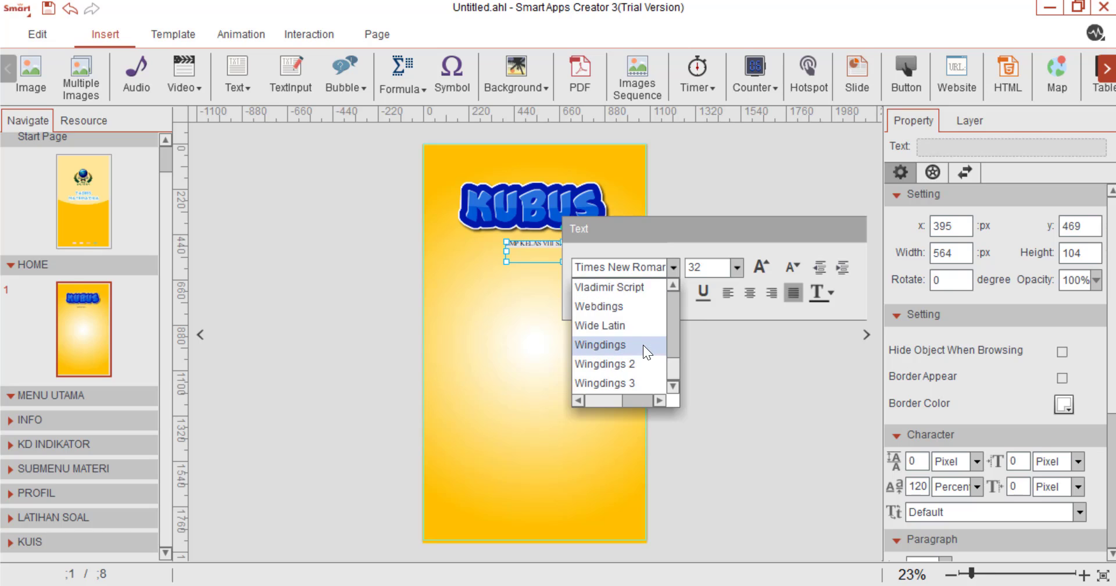
scroll(635, 343, "up", 1)
scroll(632, 339, "up", 1)
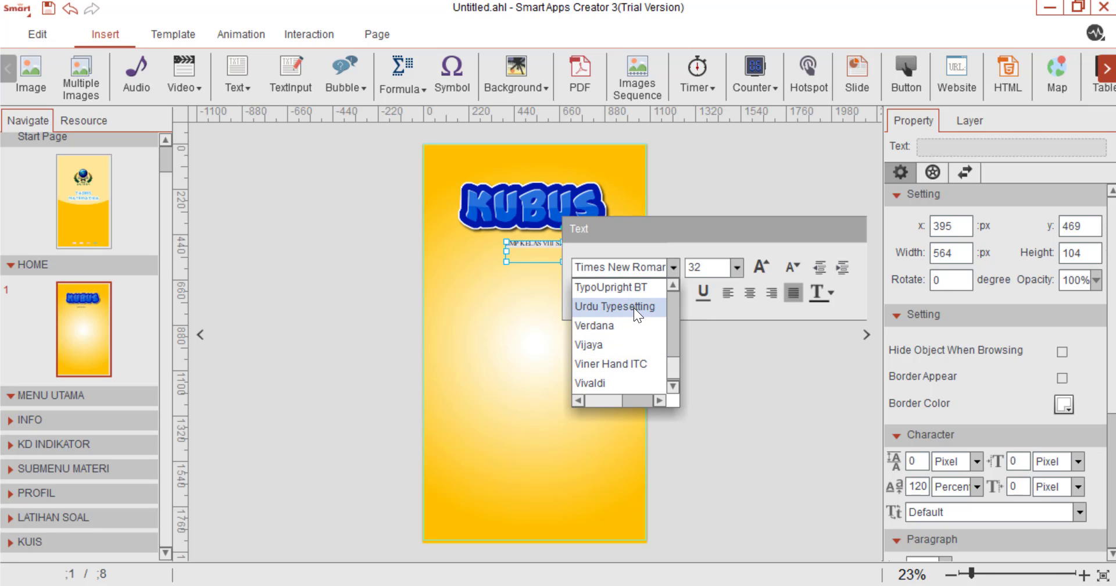
left_click(634, 306)
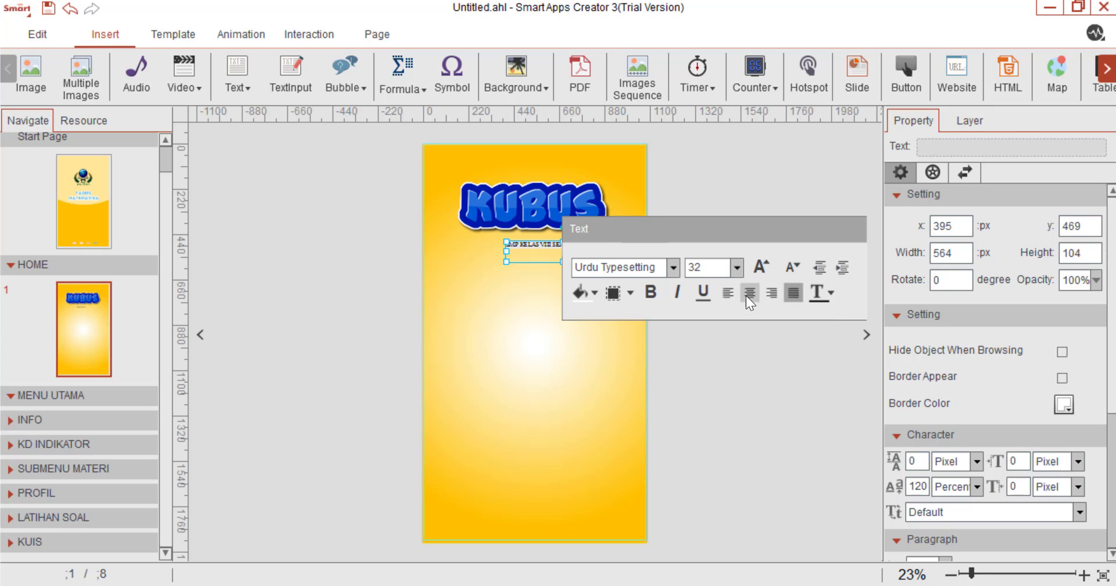
Set the font size of the text below the logo to 60
left_click(737, 268)
scroll(699, 372, "down", 1)
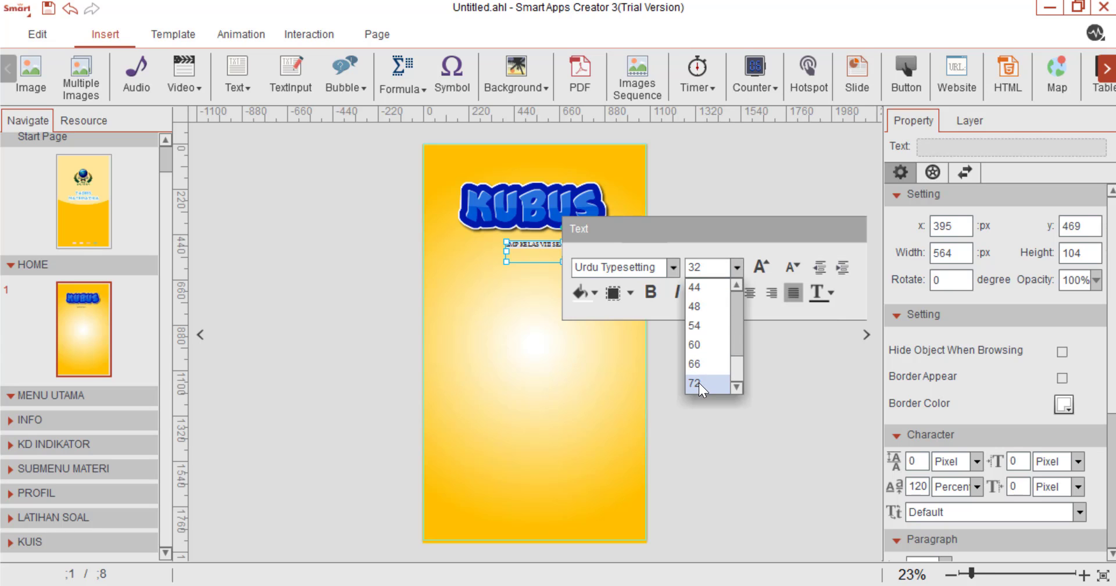
left_click(695, 363)
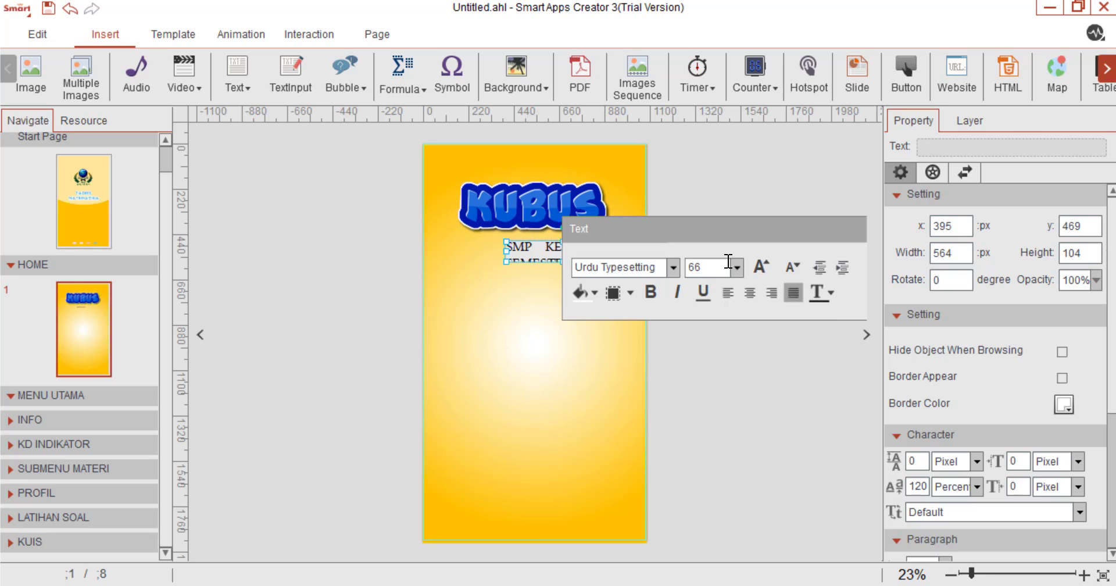
left_click(736, 268)
left_click(708, 344)
left_click(524, 251)
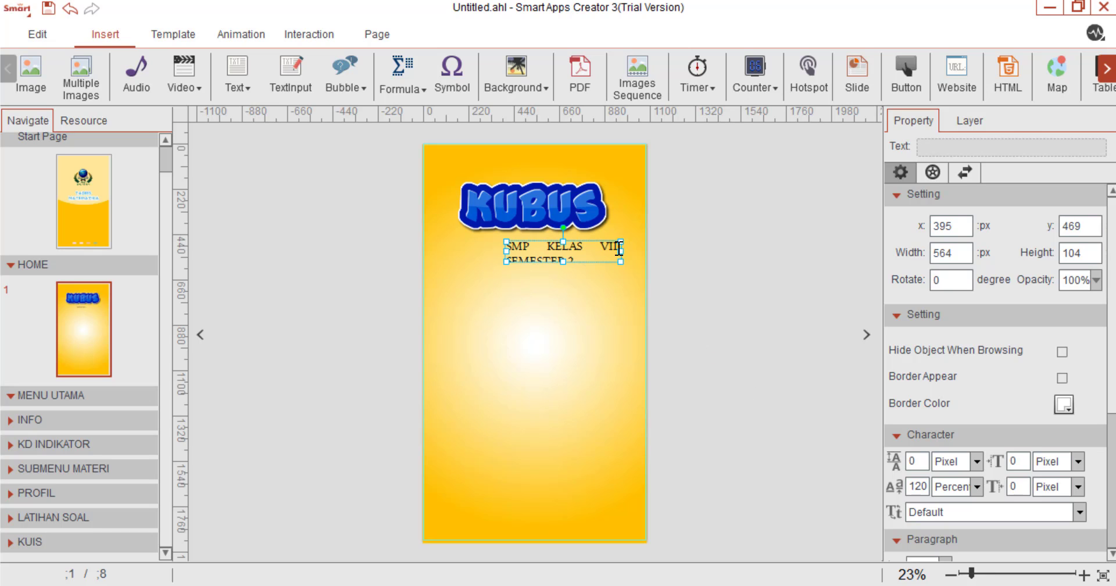
Widen the text box to about 769 px and shift it to about x 301, y 460
left_click_drag(622, 251, 641, 251)
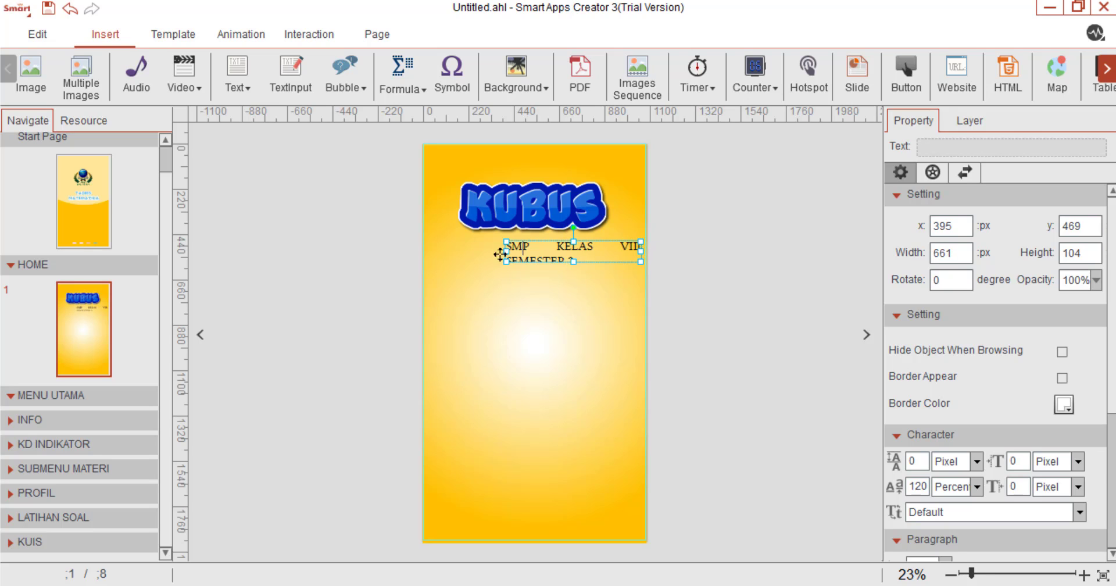
left_click_drag(503, 249, 482, 250)
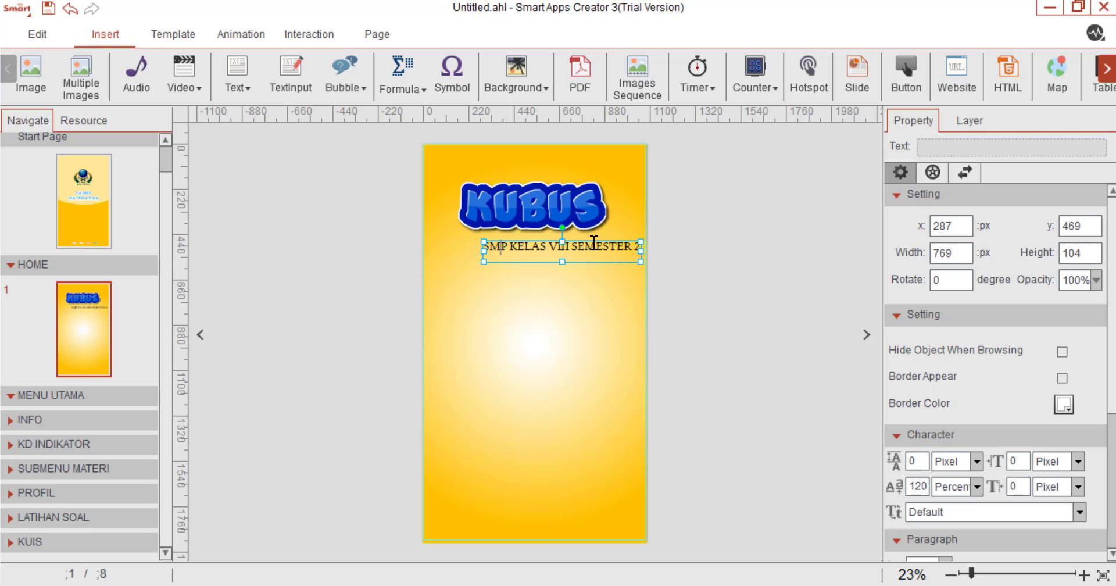
mouse_move(591, 256)
left_mouse_down()
mouse_move(587, 247)
mouse_move(593, 255)
left_mouse_up()
Make the whole SMP KELAS VIII SEMESTER 2 text bold and set its font to Verdana
double_click(494, 249)
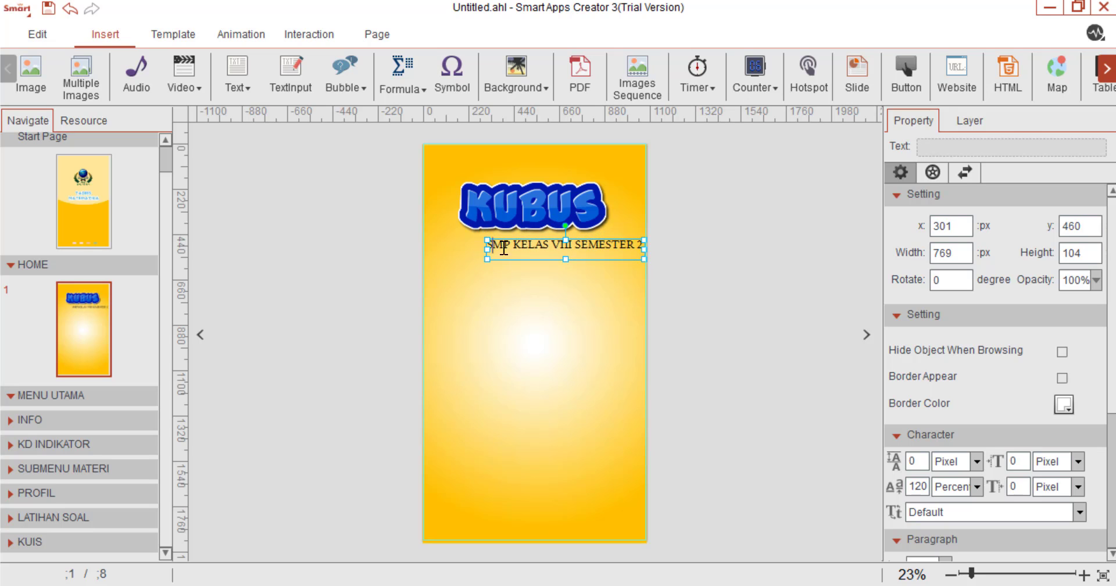
left_click_drag(494, 249, 629, 254)
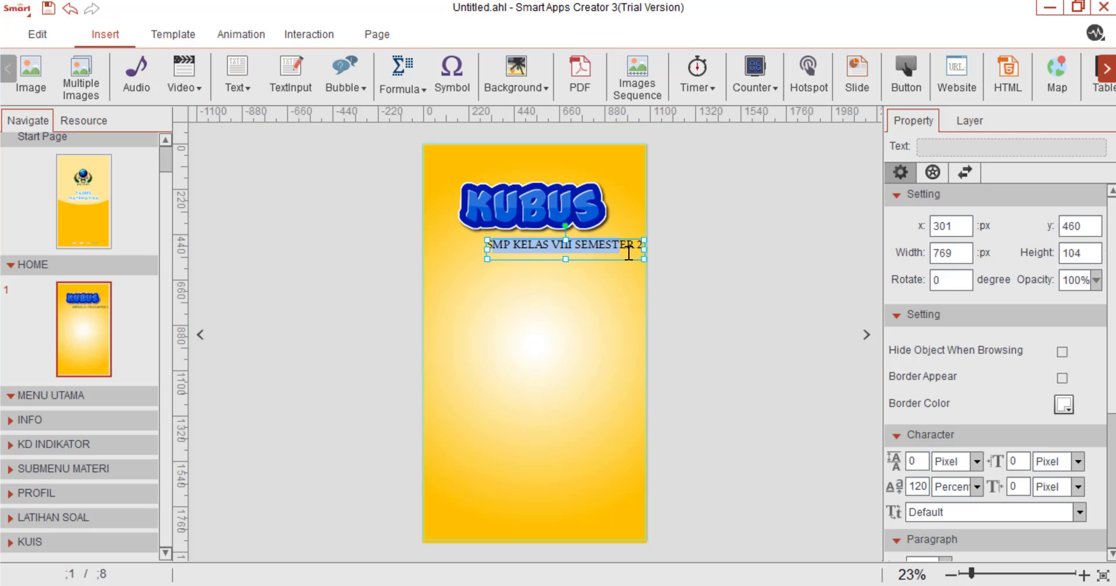
left_click(501, 244)
left_click_drag(492, 244, 504, 245)
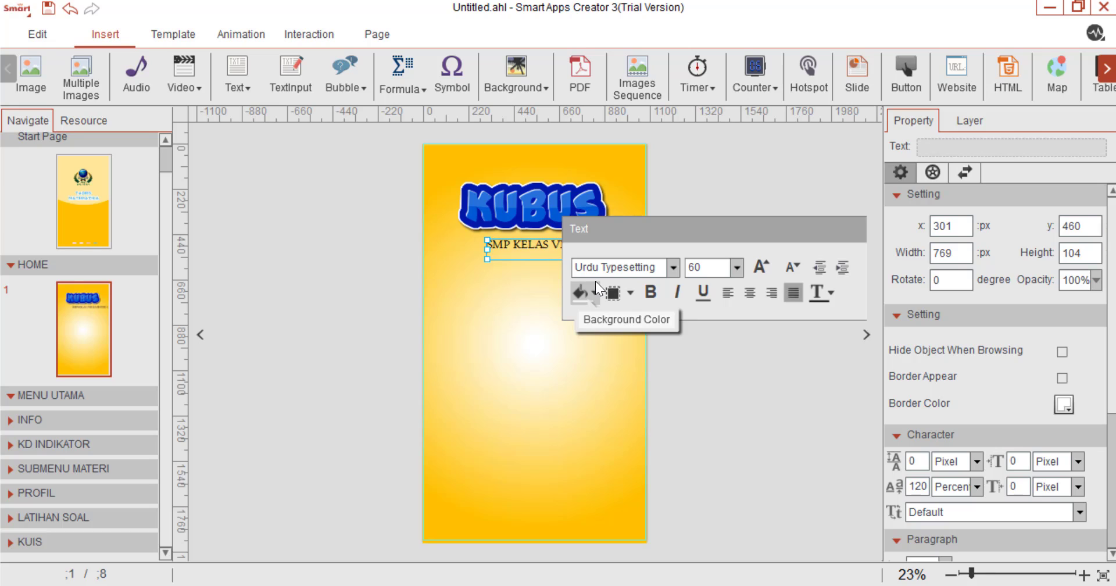
key("shift+Right")
key("shift+Right")
key("shift+Right")
key("shift+Right")
key("shift+Right")
key("shift+Right")
key("shift+Right")
key("shift+Right")
key("shift+Right")
key("shift+Right")
key("shift+Right")
key("shift+Right")
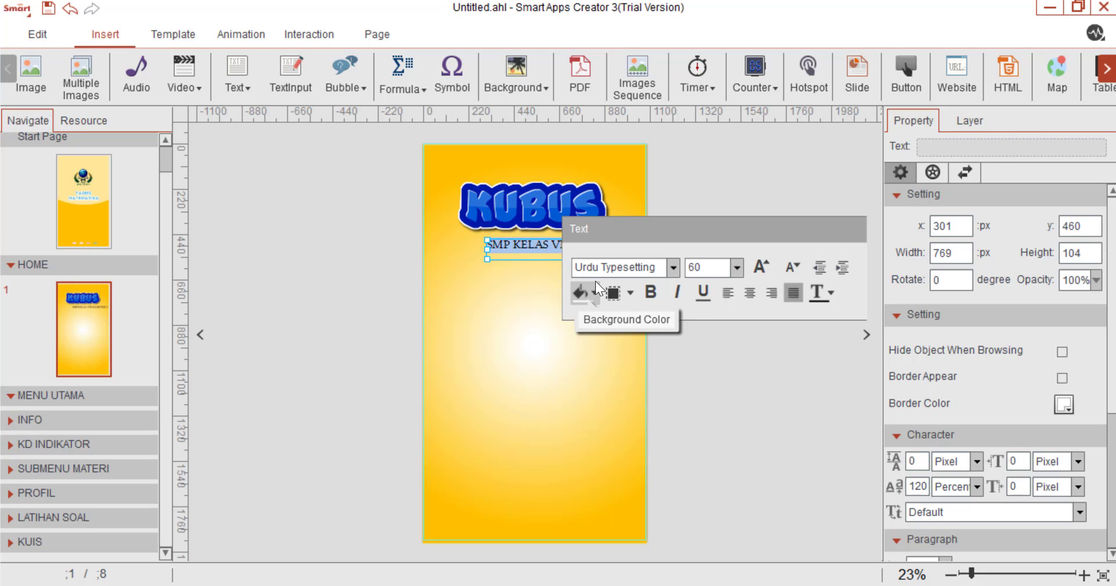
left_click(653, 288)
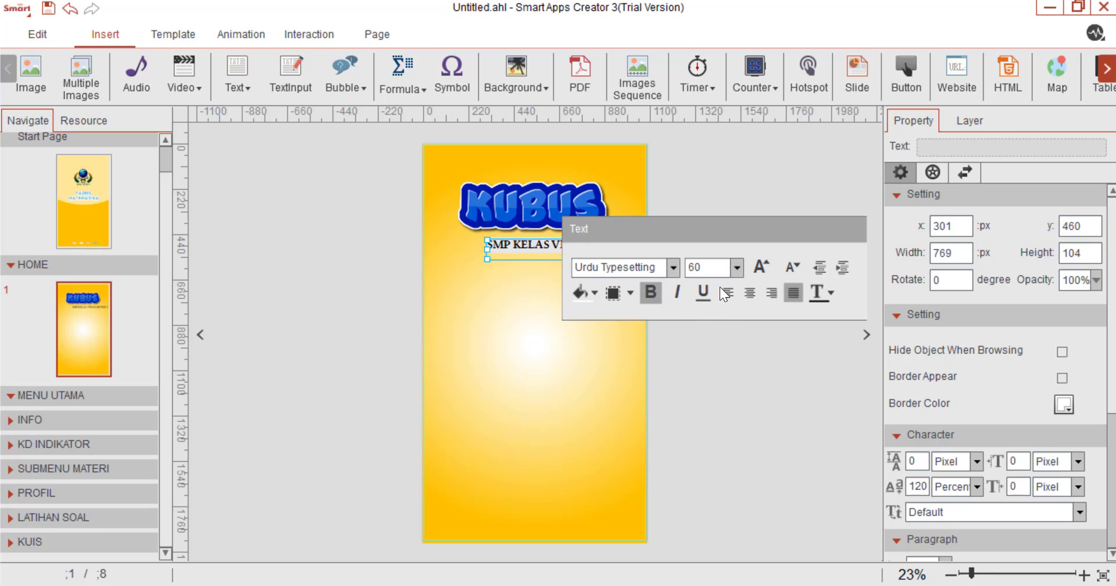
left_click(672, 267)
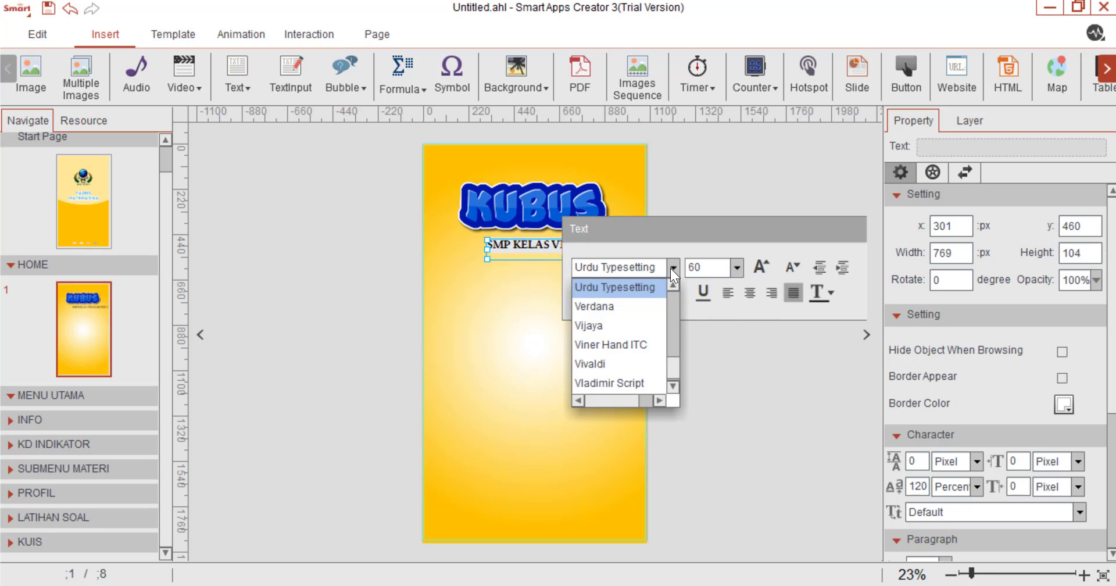
left_click(638, 305)
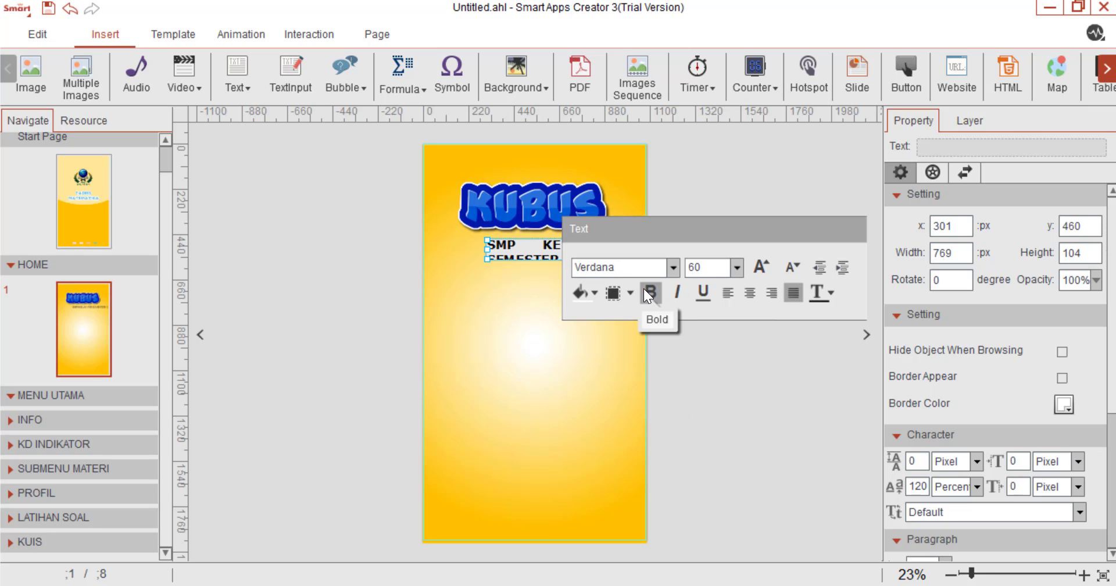
Move the text box to about x 282, y 455 and set its font size to 44
left_click(533, 253)
left_click_drag(532, 253, 529, 252)
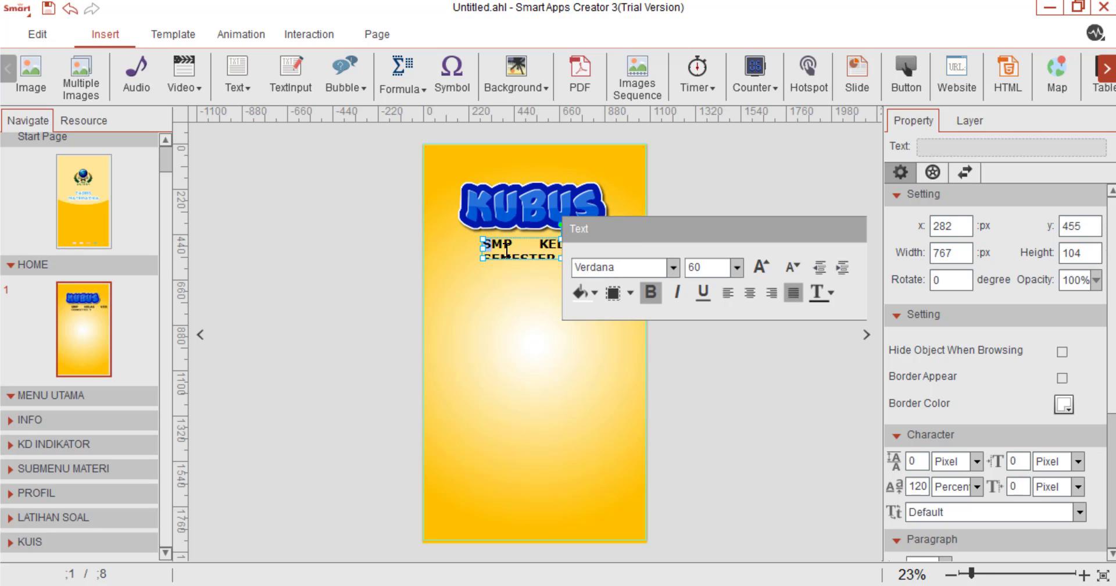
key("ctrl+a")
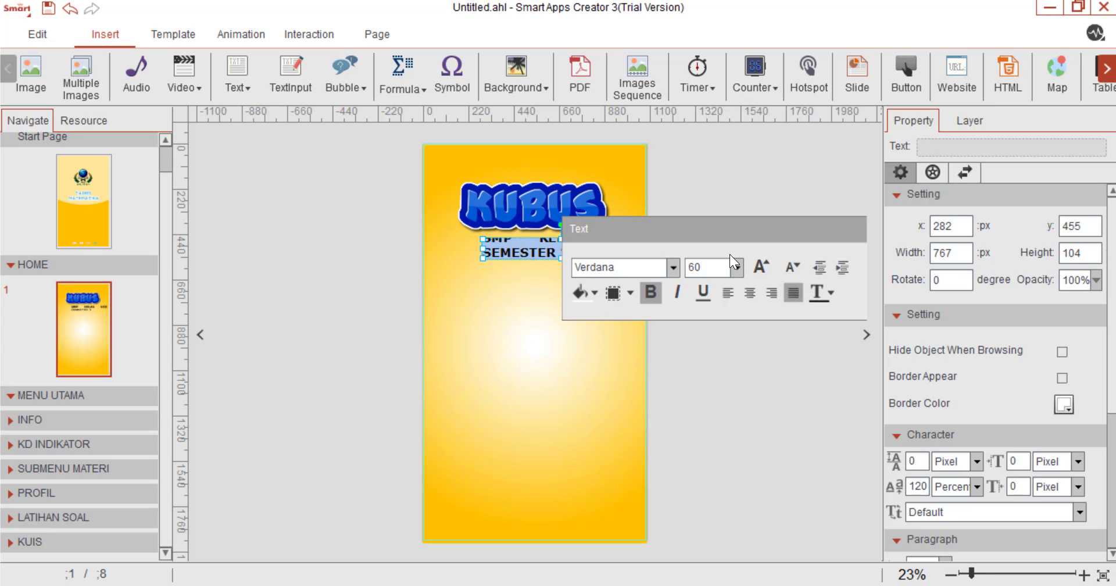
left_click(736, 268)
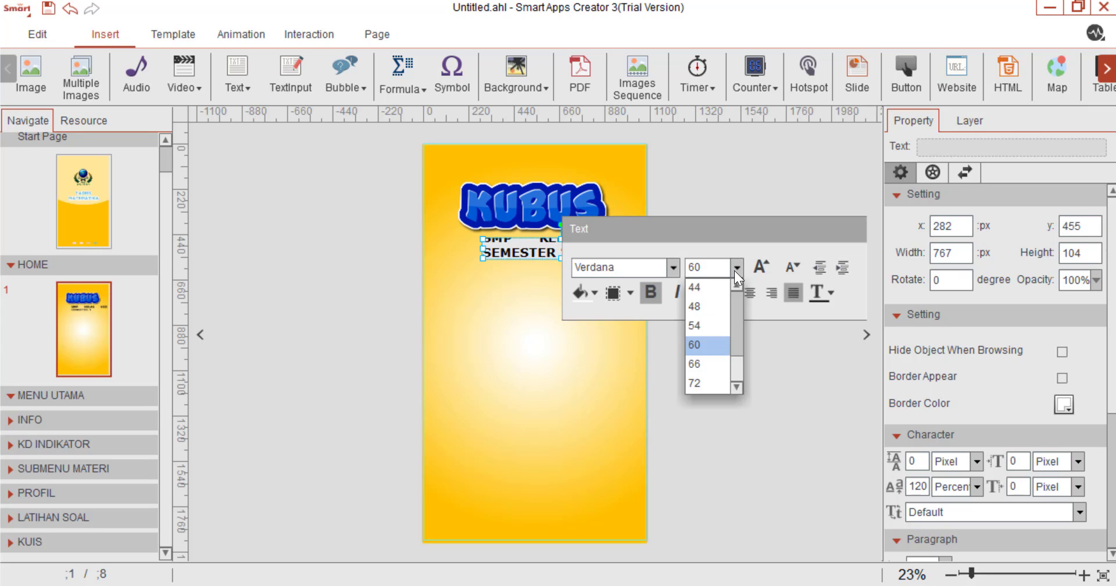
left_click(699, 288)
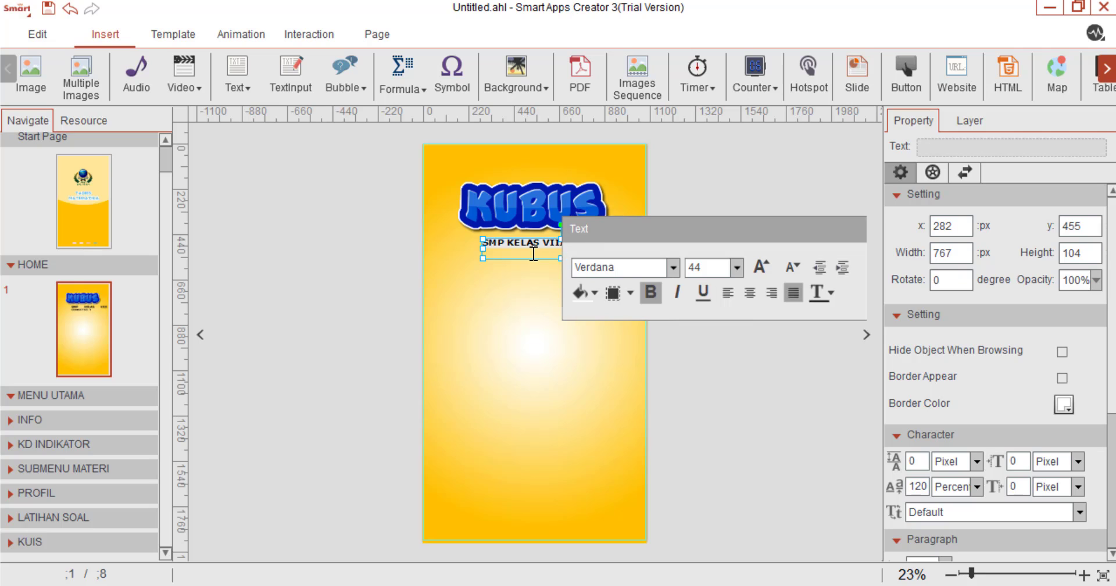
left_click(555, 281)
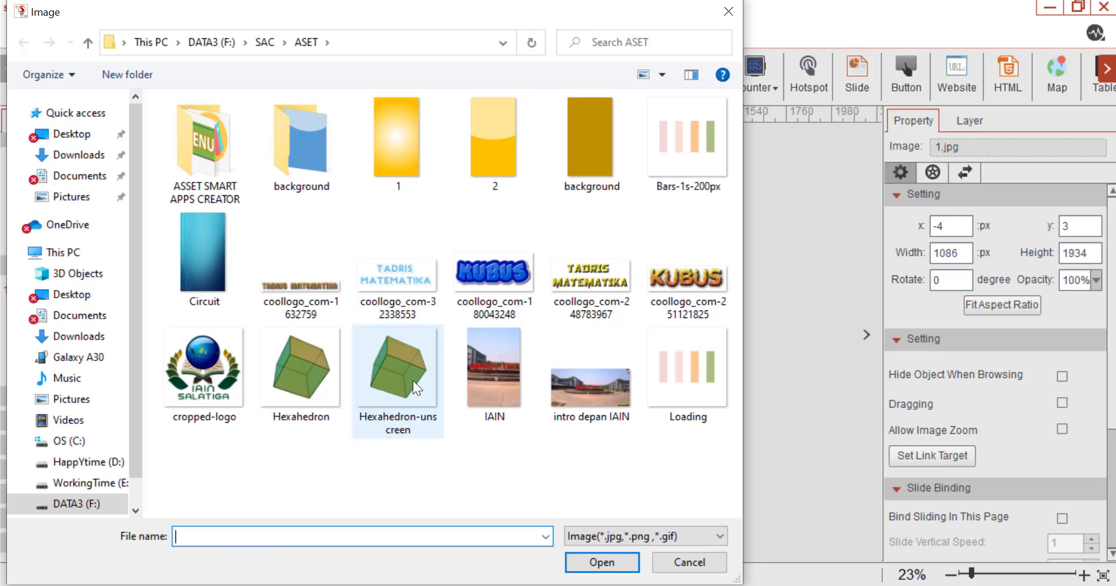
Insert the Hexahedron-unscreen GIF, enlarge it to about 651 × 651 px and position it mid-page at about x 246, y 667
left_click(416, 388)
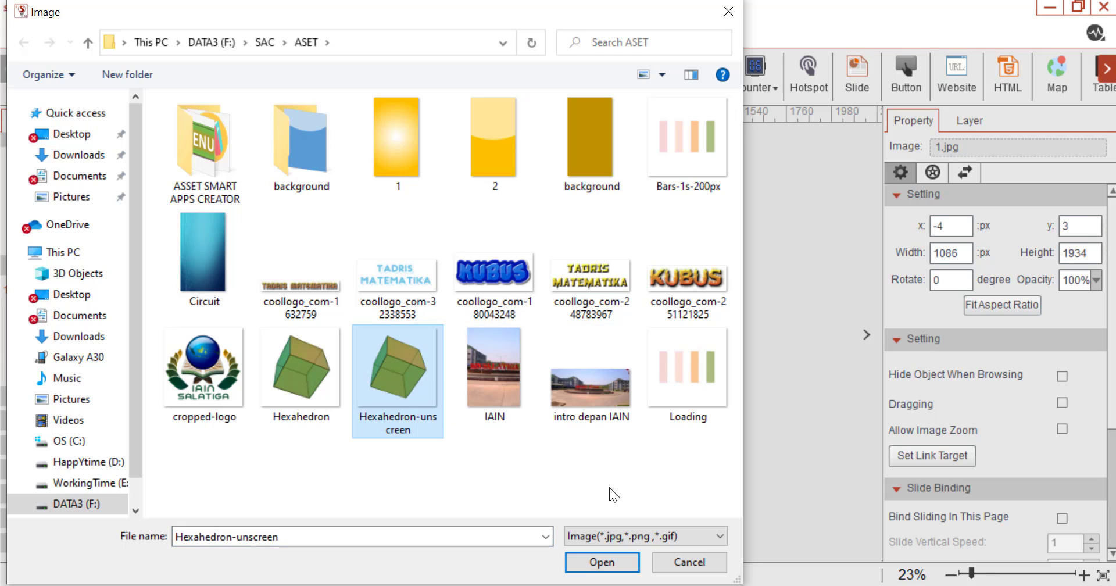
left_click(603, 561)
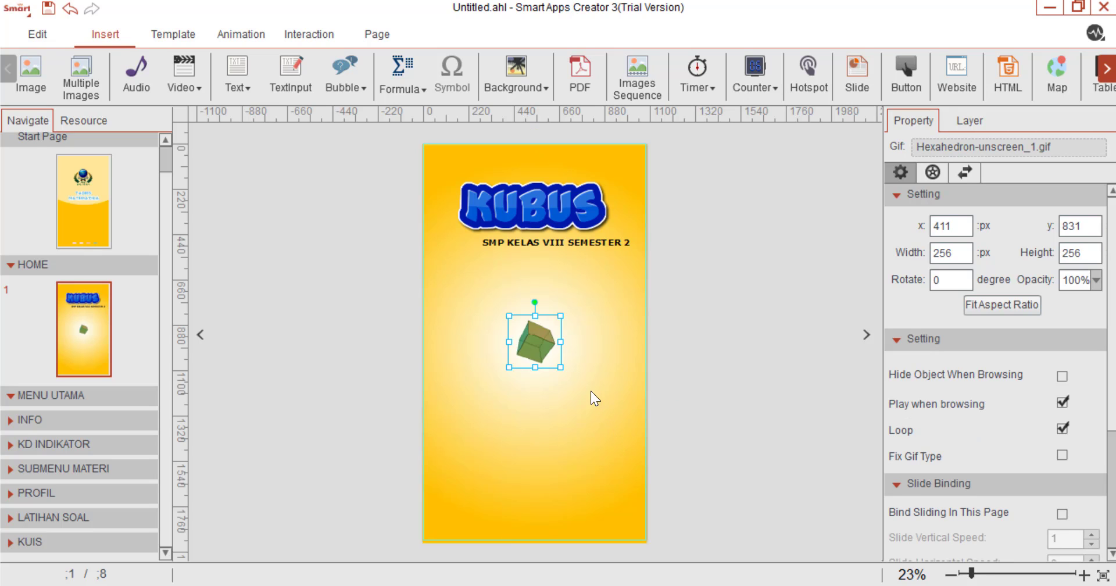
left_click_drag(521, 338, 616, 418)
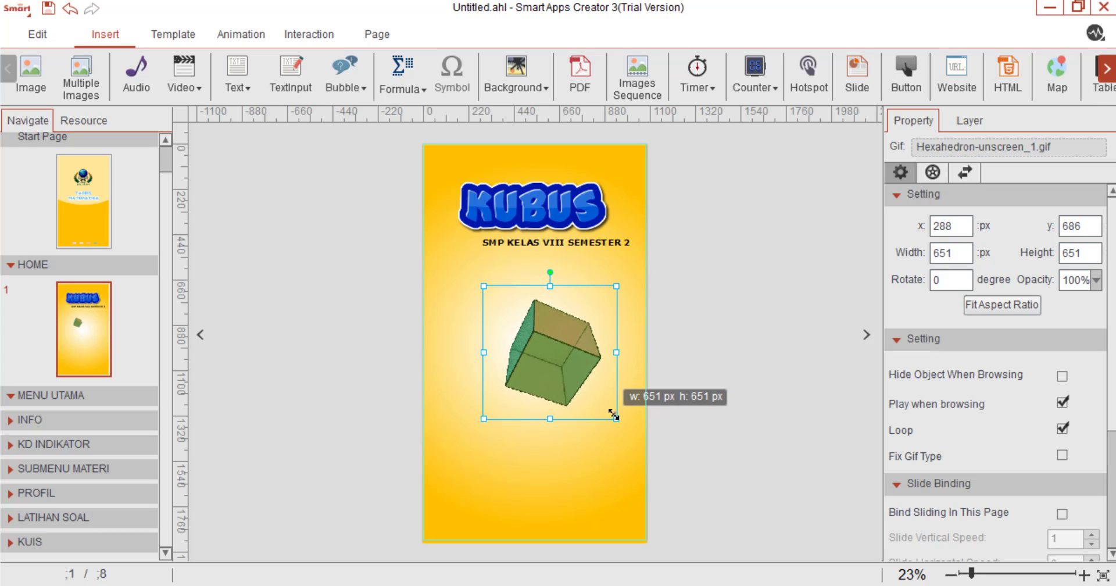
left_click_drag(553, 380, 544, 376)
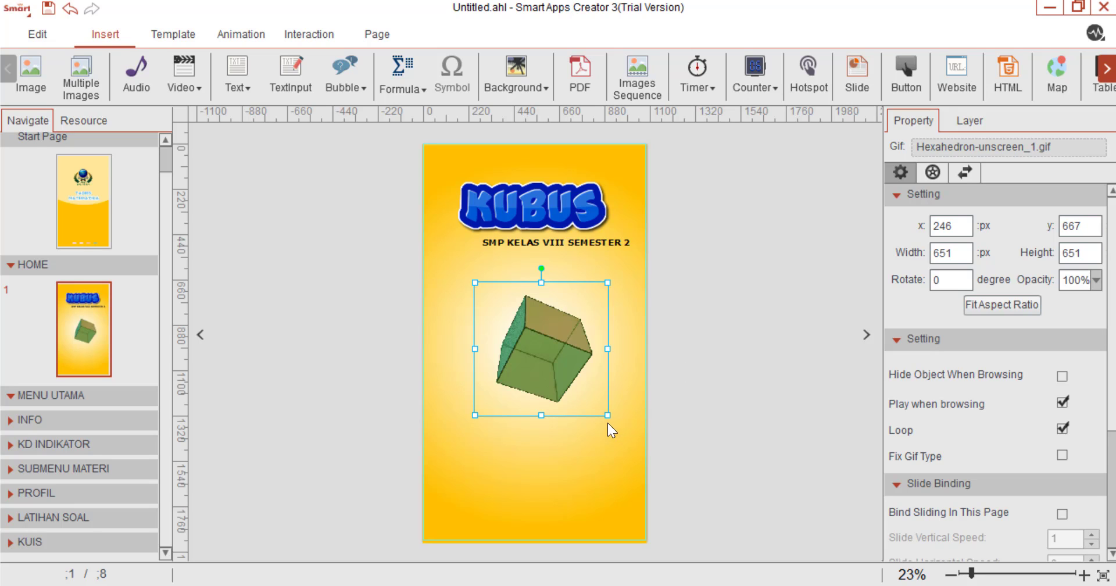
Enlarge the hexahedron GIF to about 740 × 740 px and shift it up and left to recentre it on the HOME page
left_click_drag(615, 423, 633, 440)
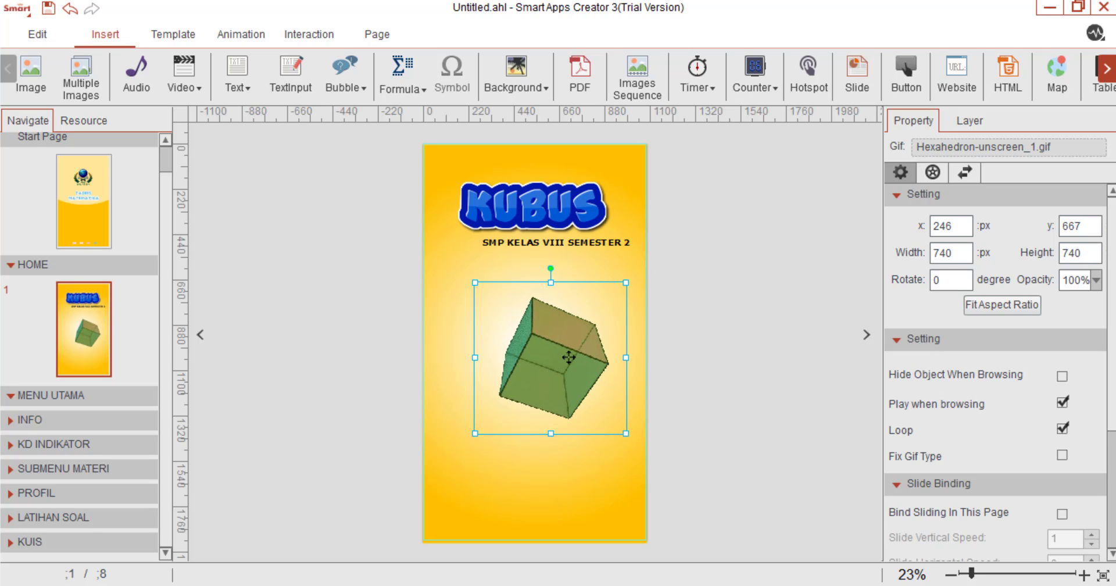
left_click_drag(569, 357, 556, 346)
left_click(727, 320)
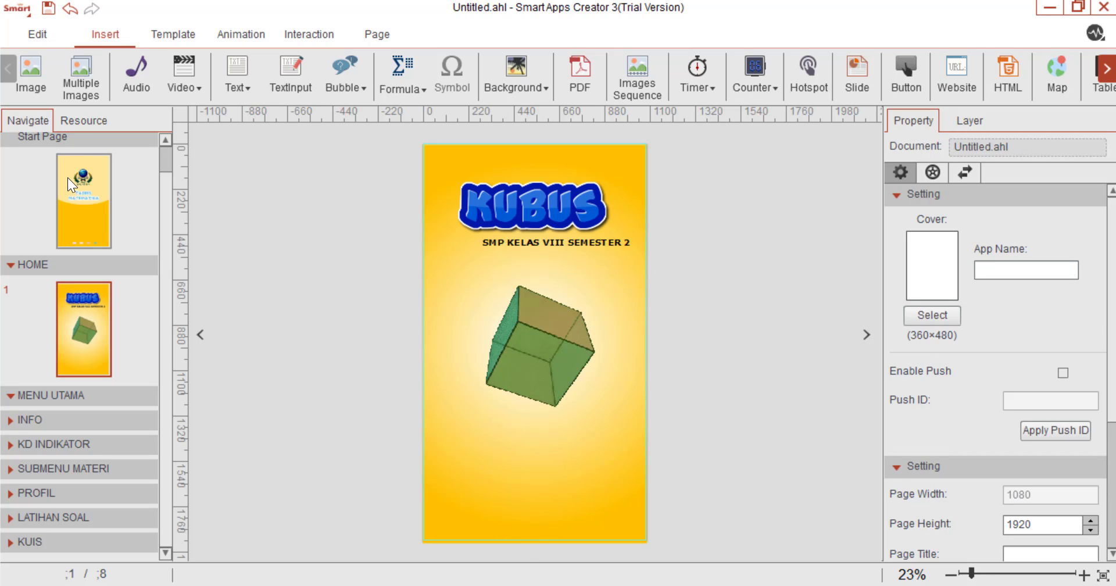
Browse the Button folder inside ASSET SMART APPS CREATOR for a start button image to insert on the HOME page
left_click(30, 75)
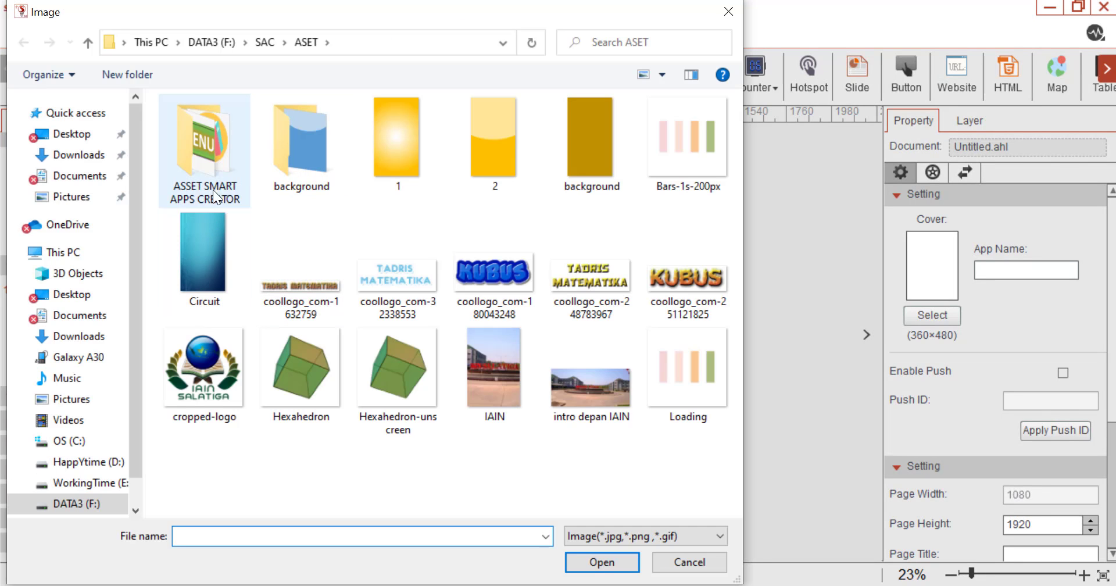
left_click(209, 163)
key("Return")
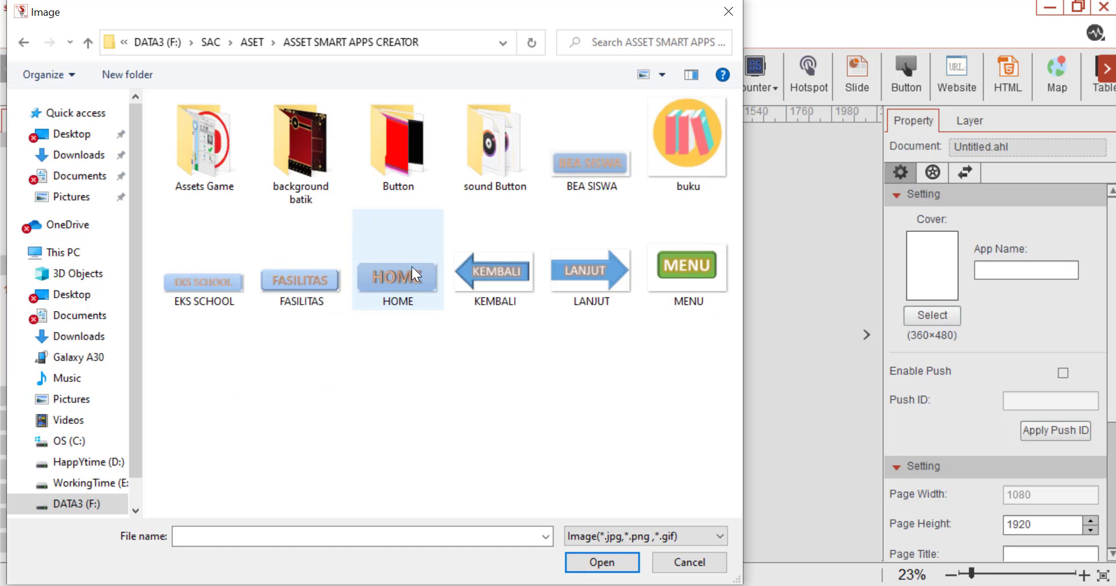
left_click(403, 133)
double_click(403, 133)
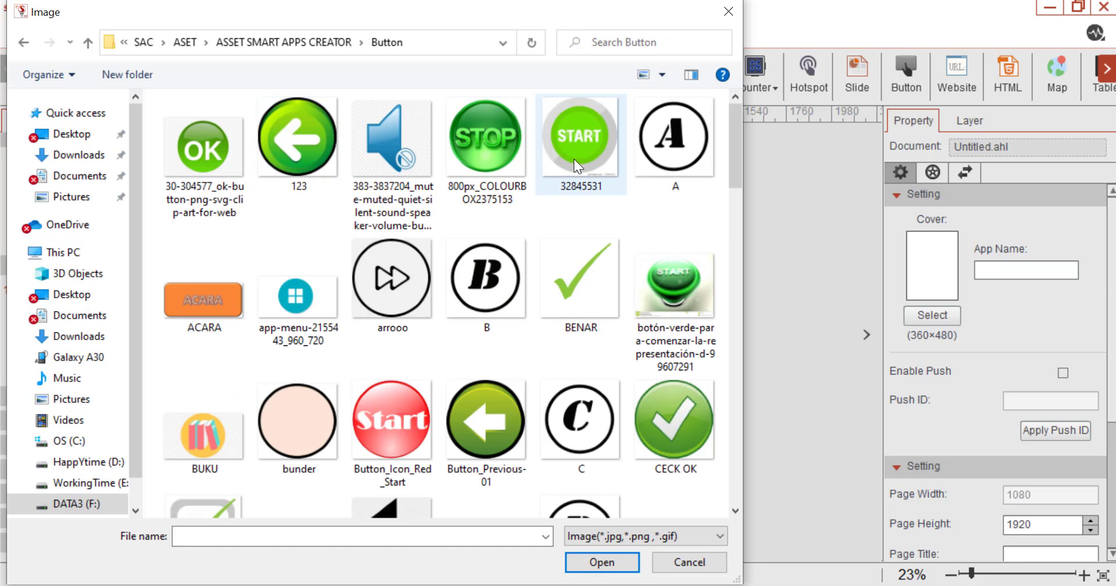
scroll(585, 271, "down", 9)
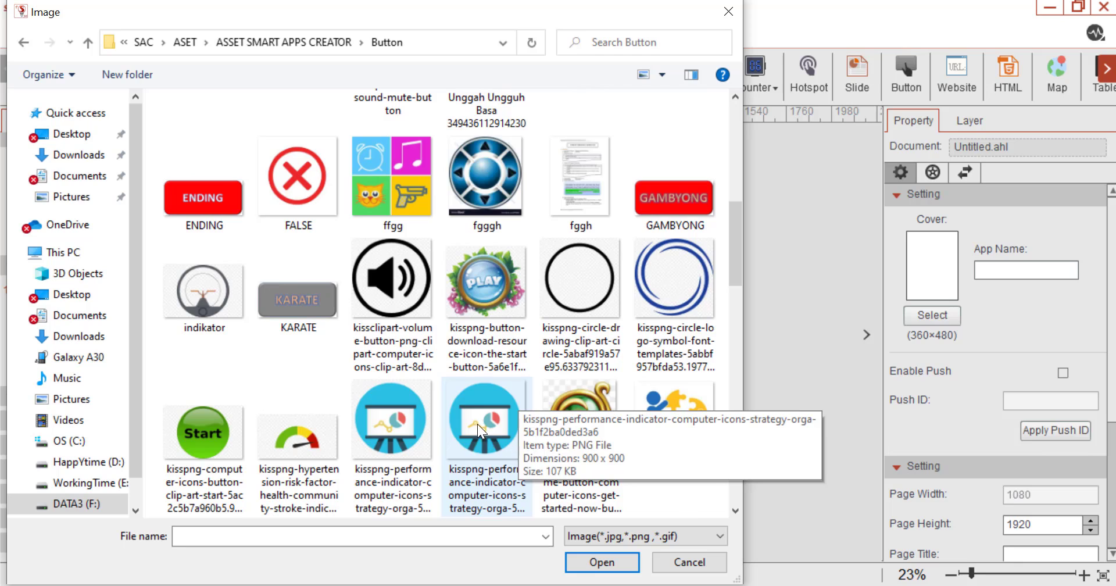
scroll(476, 424, "down", 6)
scroll(403, 405, "down", 8)
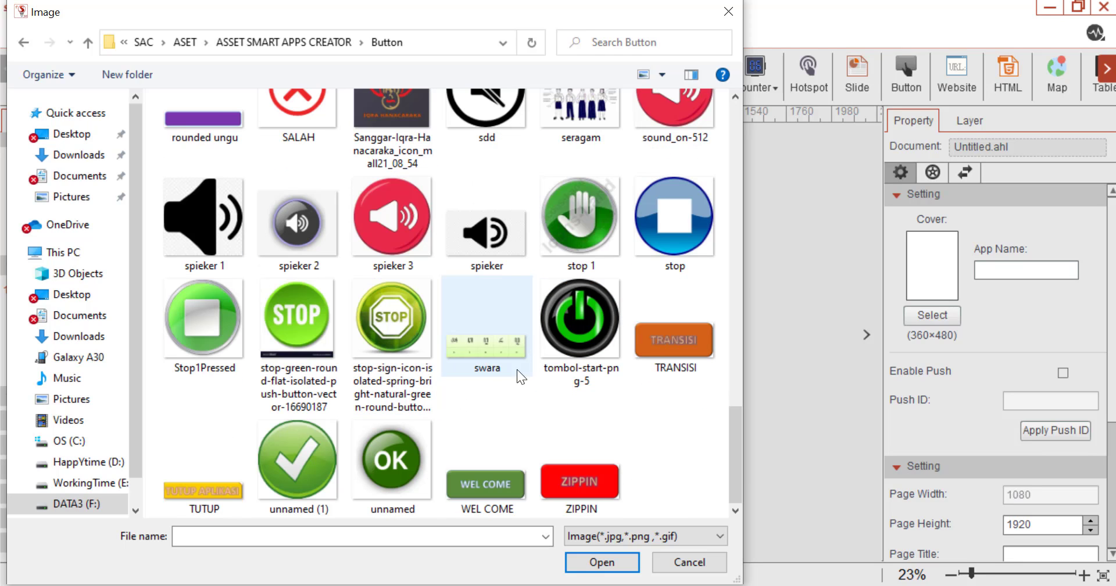
scroll(550, 368, "up", 10)
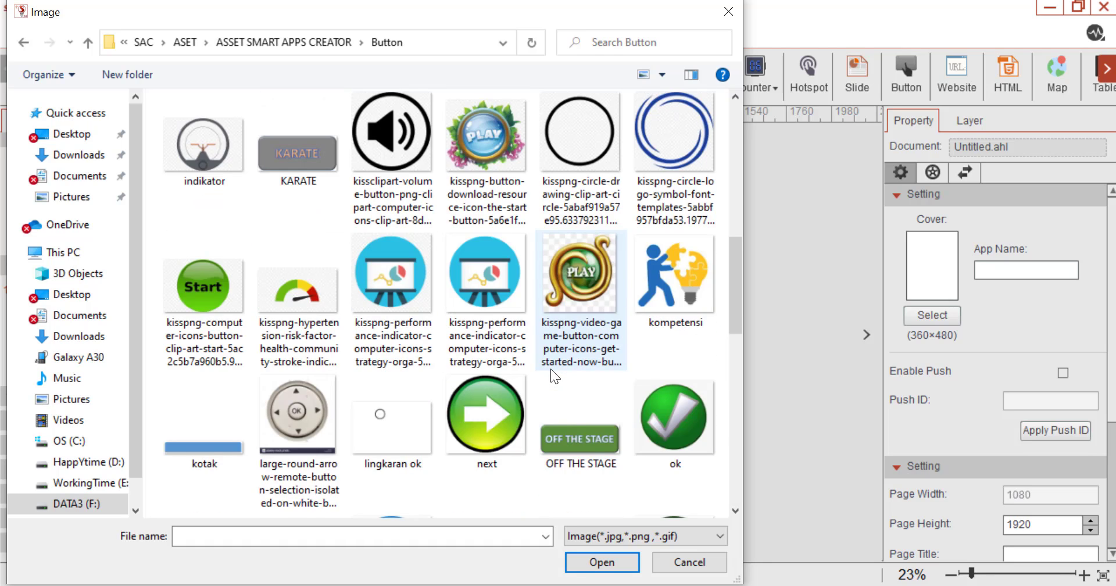
scroll(549, 369, "up", 10)
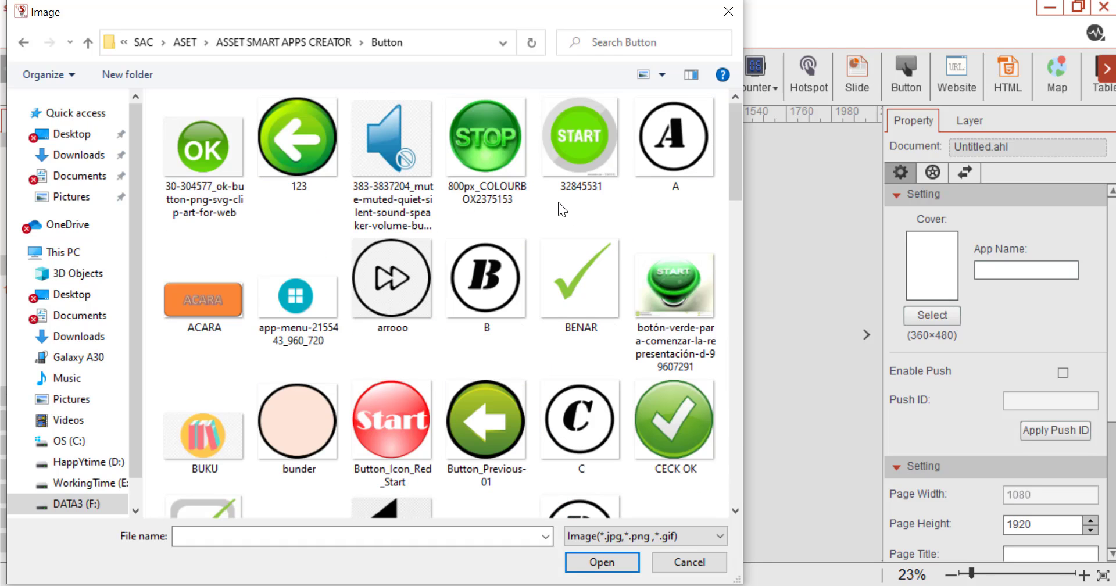
Insert the Button_Icon_Red_Start image and place it centred below the cube on the HOME page
left_click(392, 426)
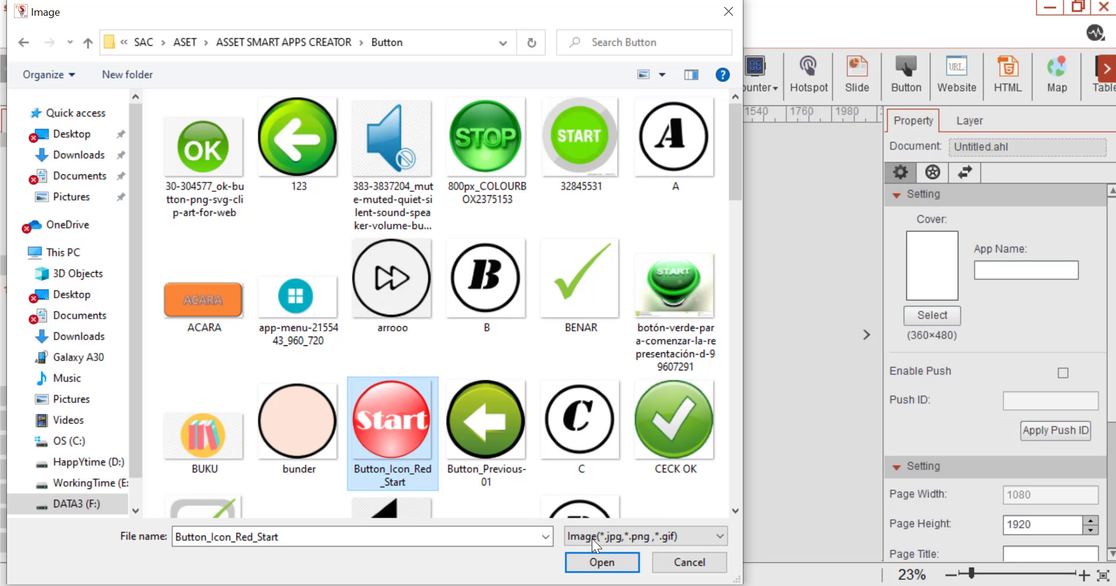
left_click(602, 562)
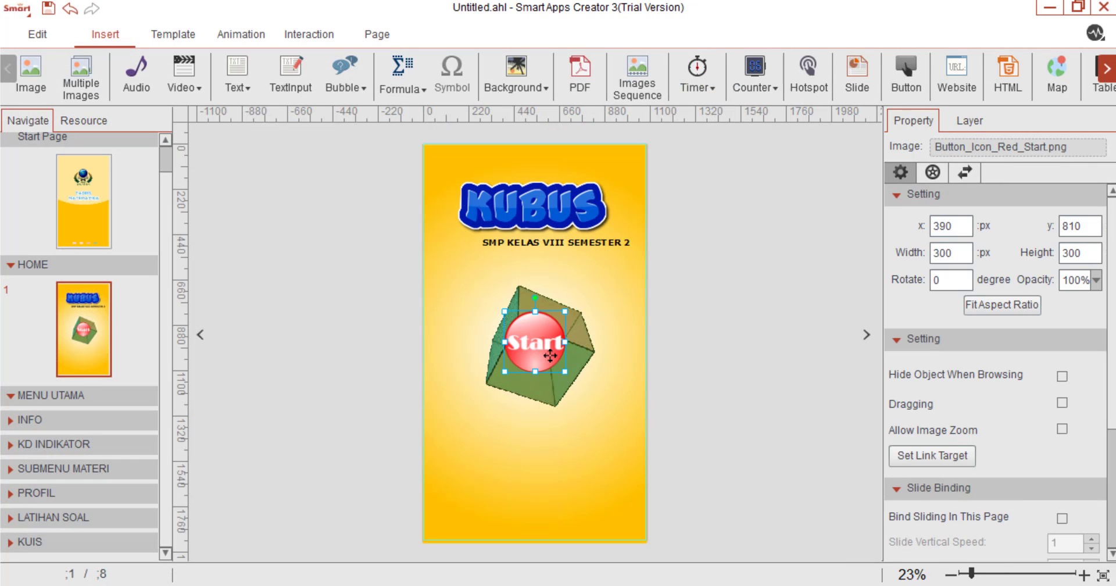
left_click_drag(549, 355, 534, 481)
left_click(694, 392)
Preview the app from the start page through to the HOME page, then close the preview
left_click(78, 184)
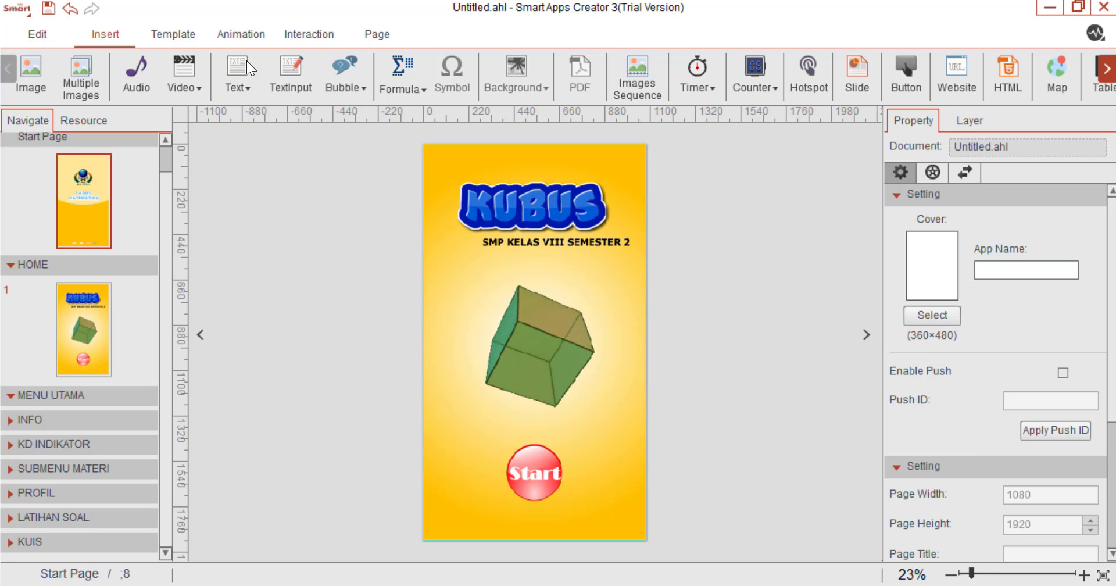
left_click(200, 42)
left_click(302, 72)
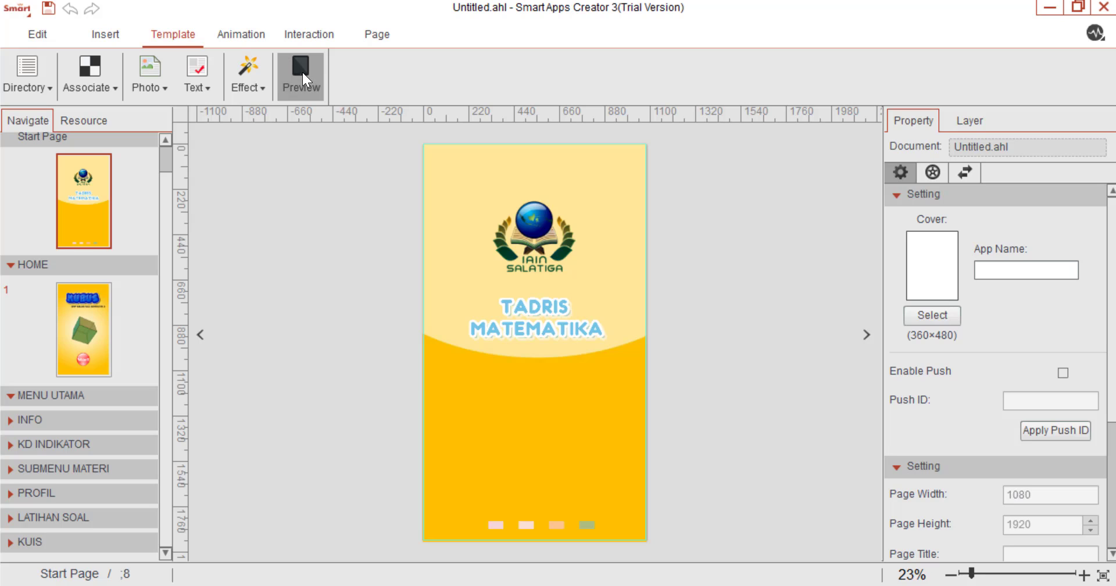
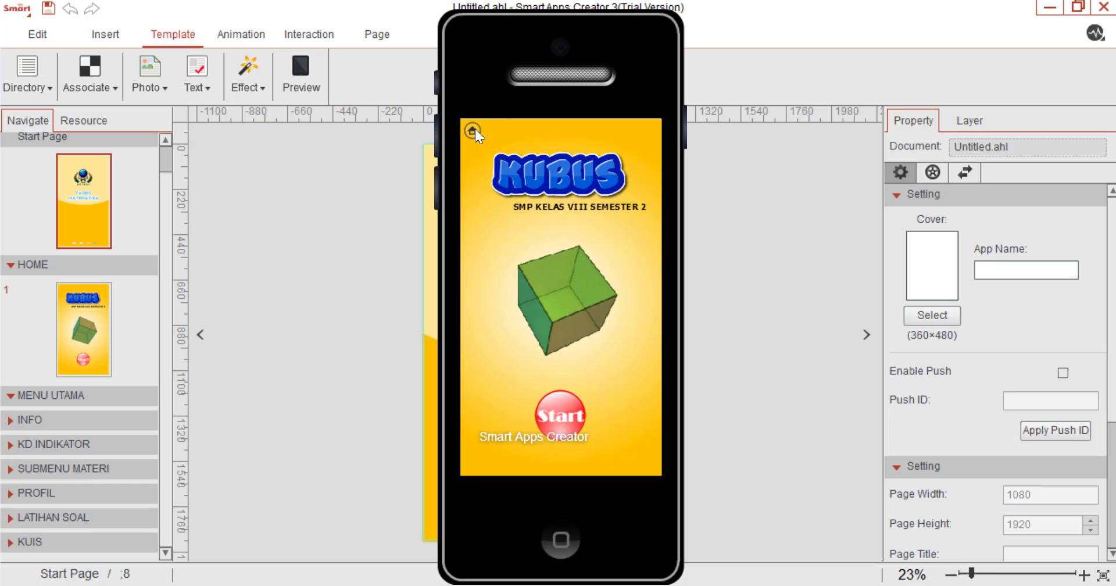
left_click(570, 526)
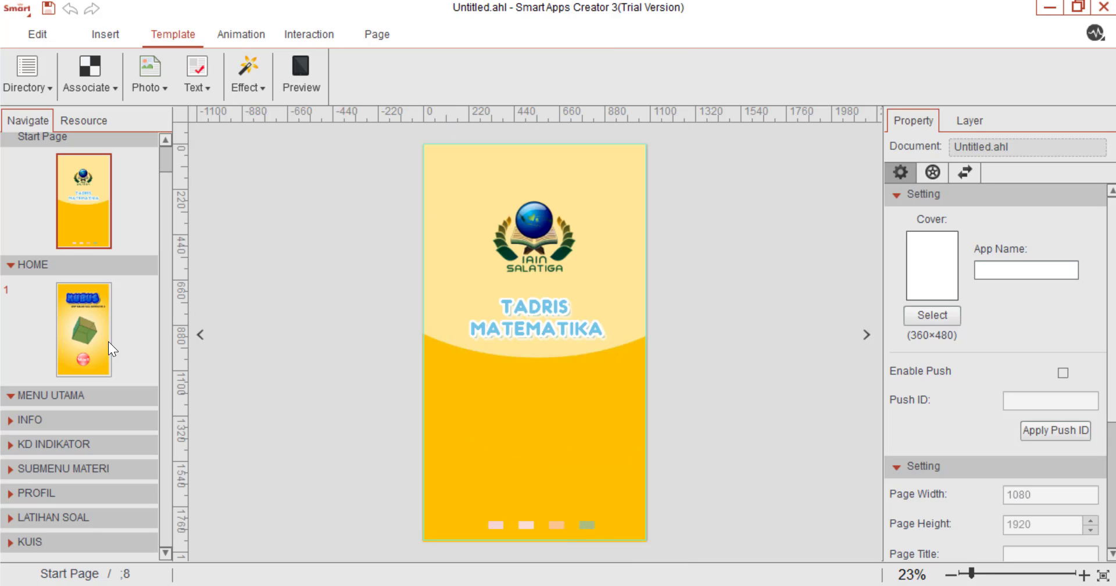
Make the home icon invisible in the navigation settings and check the result in a preview from the start page
left_click(85, 327)
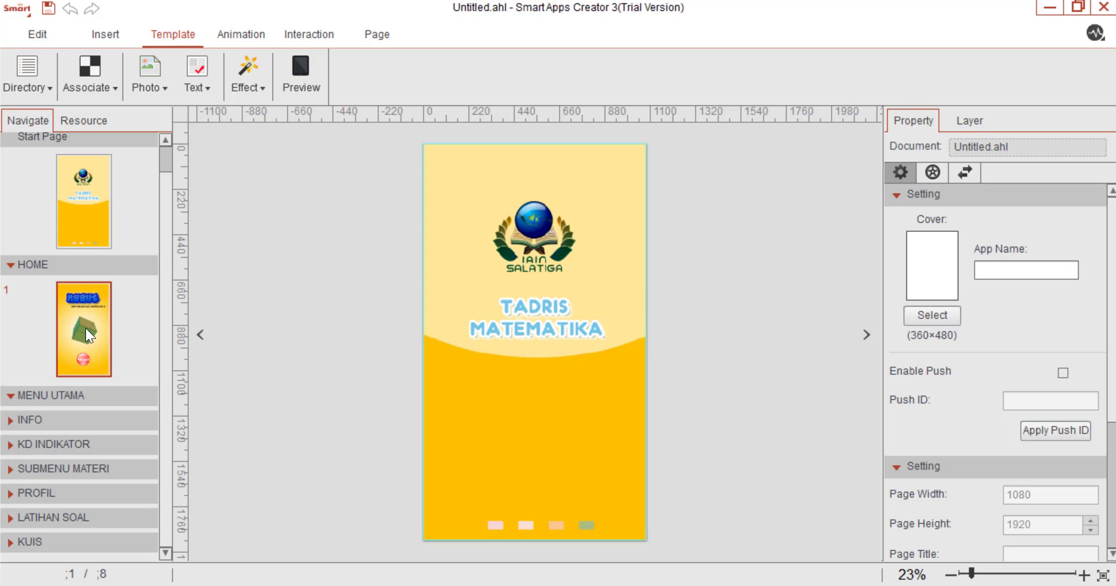
left_click(376, 36)
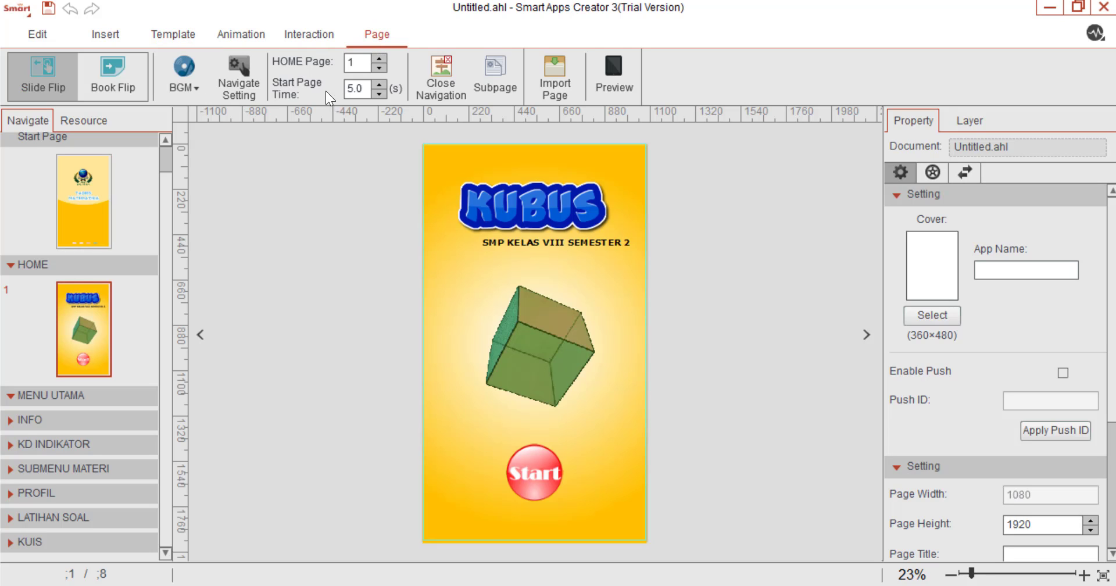
left_click(237, 77)
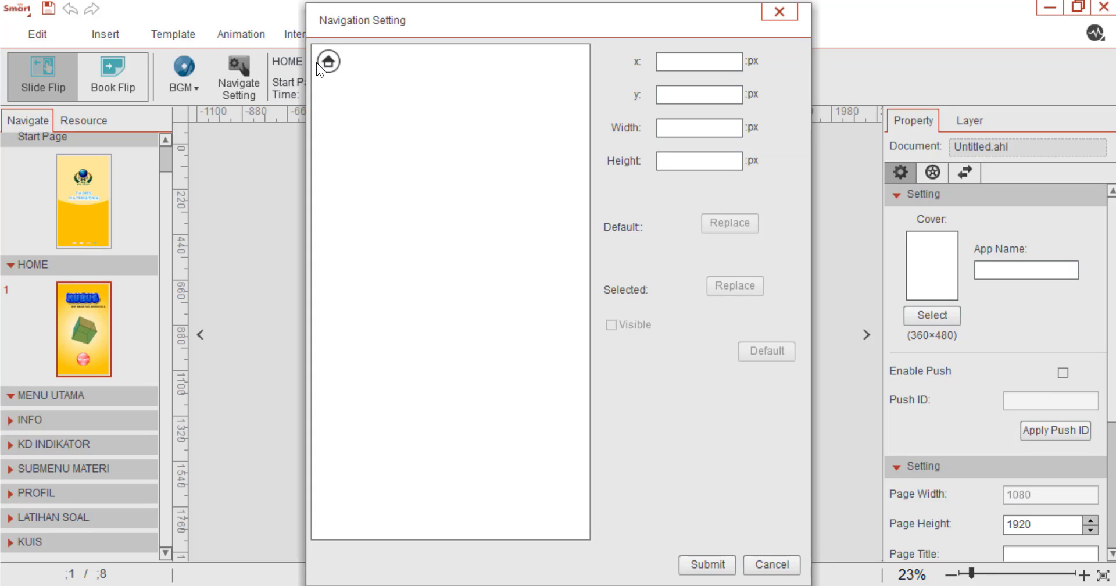
left_click(333, 61)
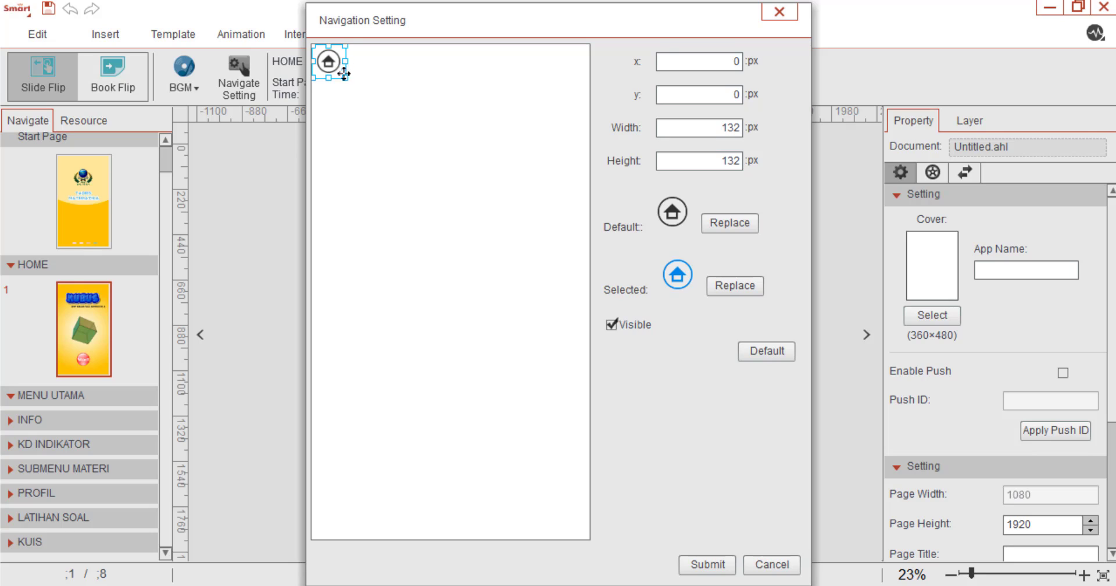
left_click(625, 327)
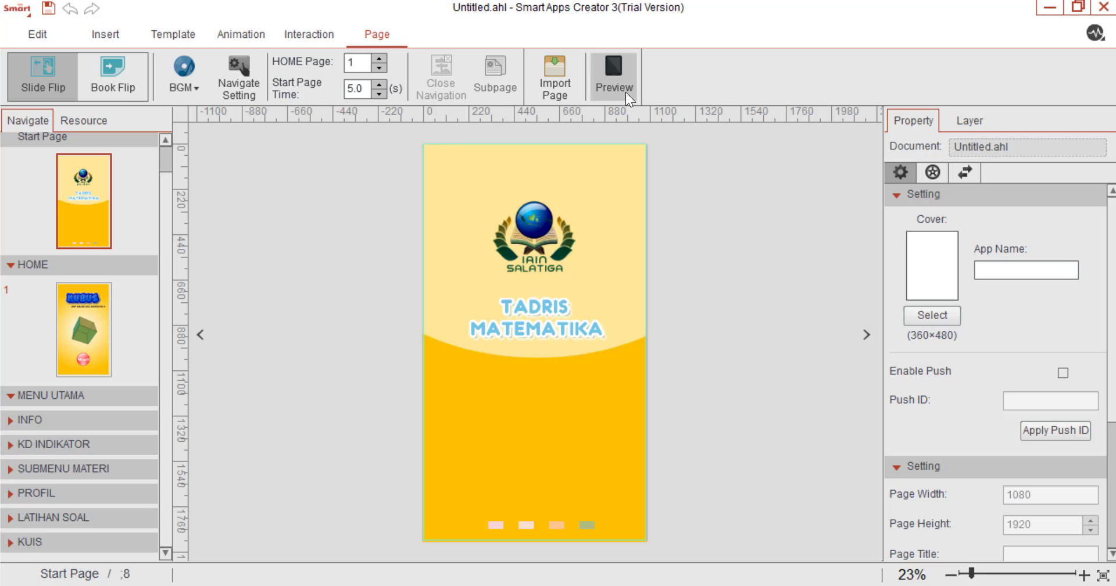
left_click(613, 76)
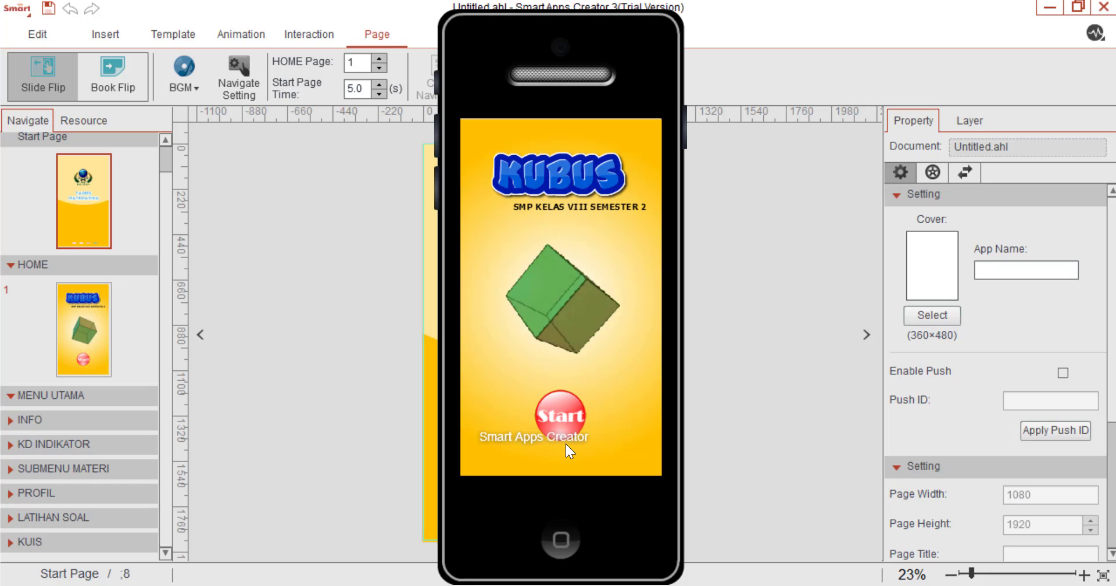
left_click(552, 531)
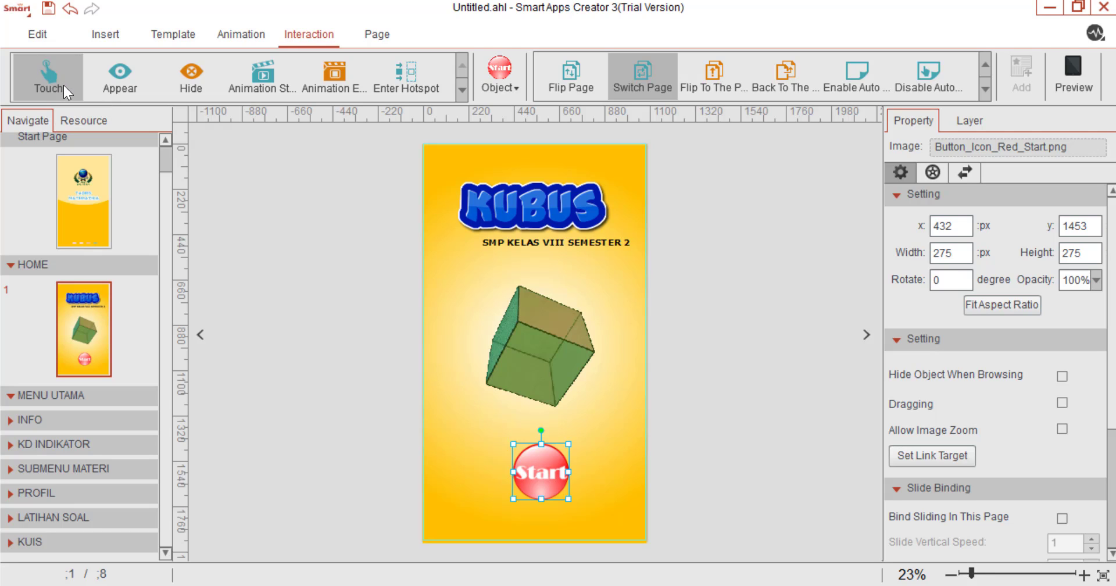
Add a Touch interaction to the Start button image that switches to page 2 in the MENU UTAMA section
left_click(514, 89)
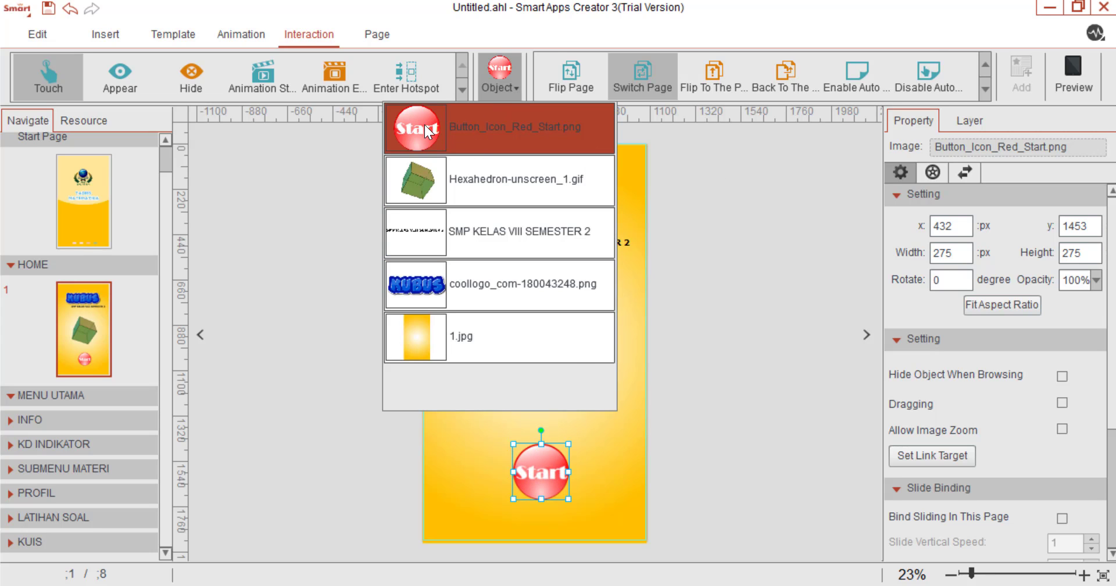
left_click(424, 124)
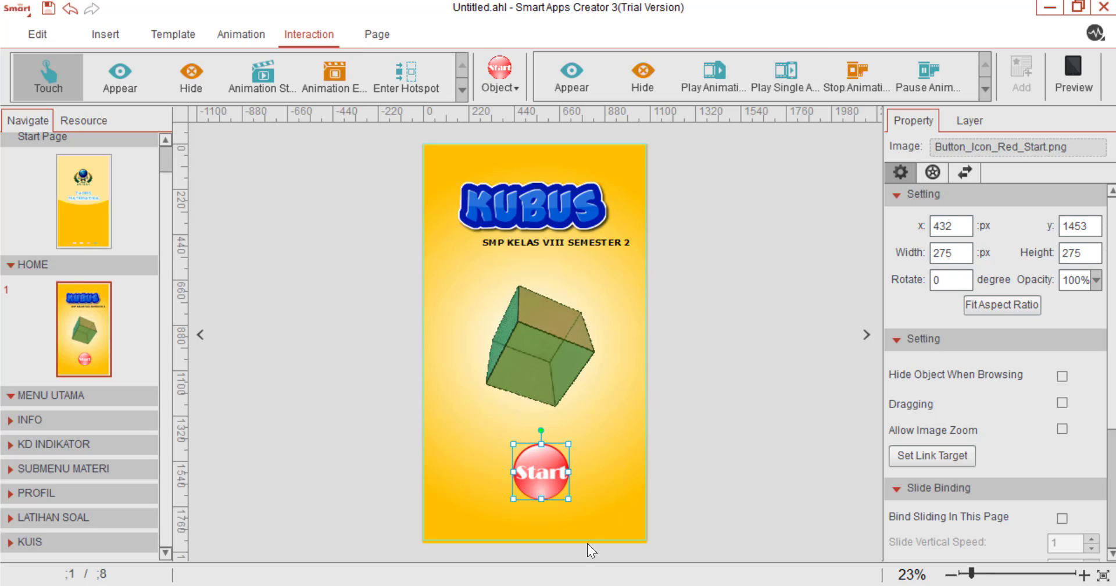
left_click(985, 90)
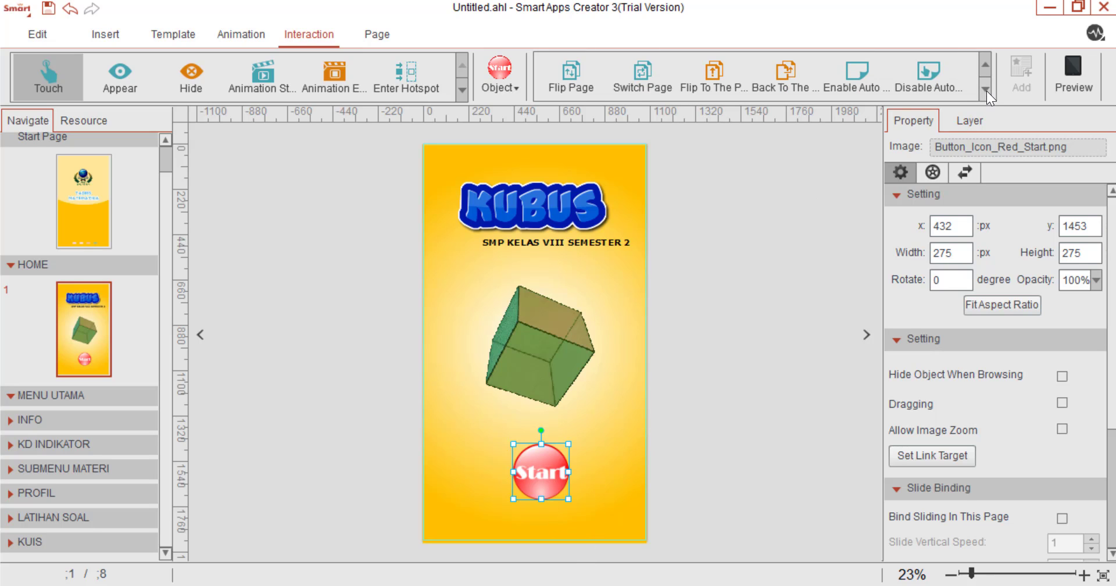
left_click(653, 78)
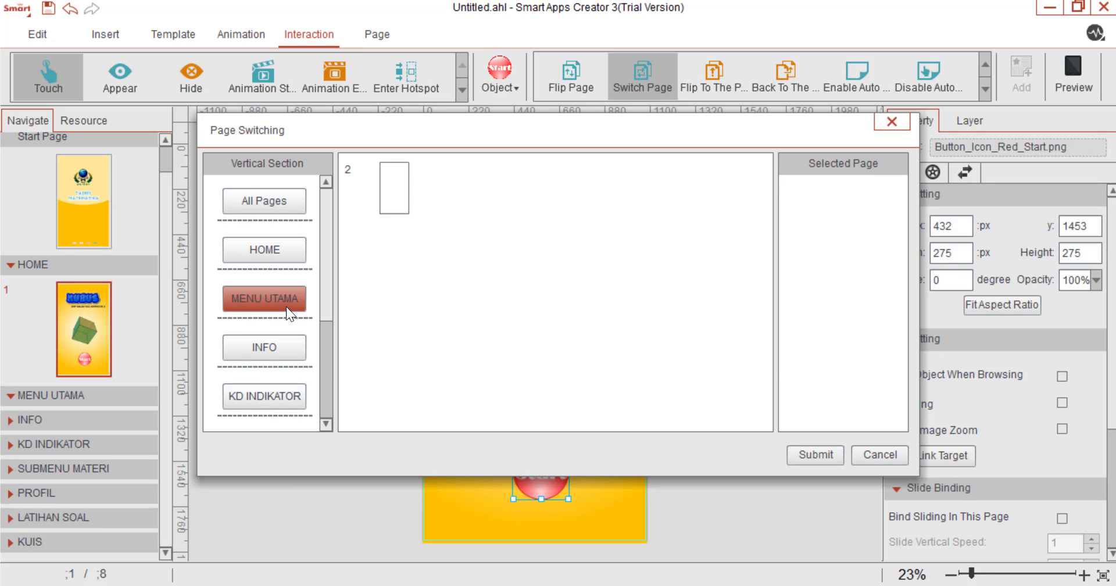
left_click(409, 162)
left_click(803, 452)
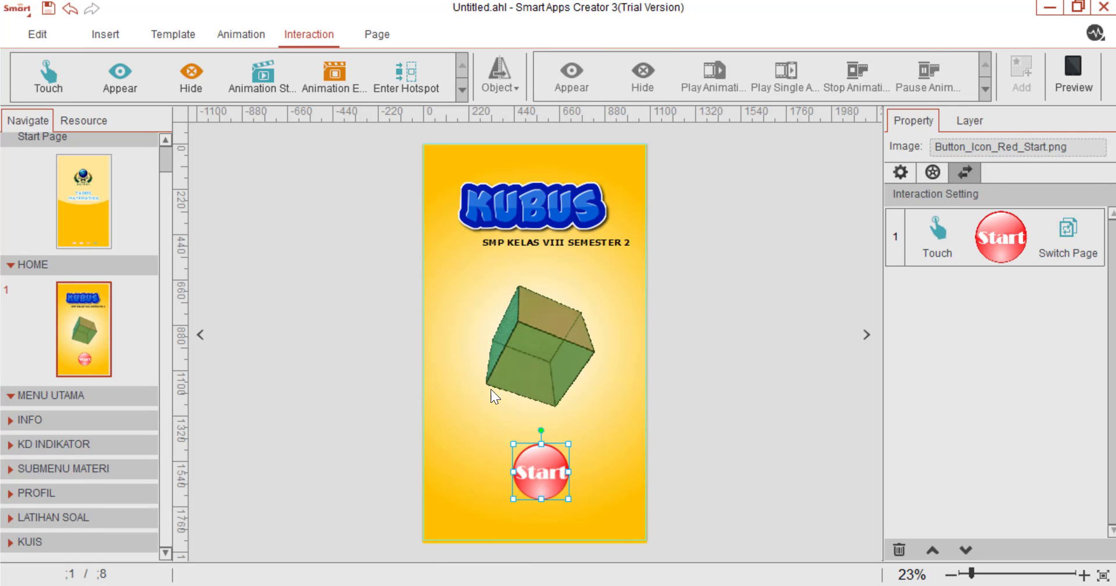
Insert background.jpg from the ASET folder on the MENU UTAMA page and enlarge it to cover the whole page
left_click(466, 418)
left_click(21, 401)
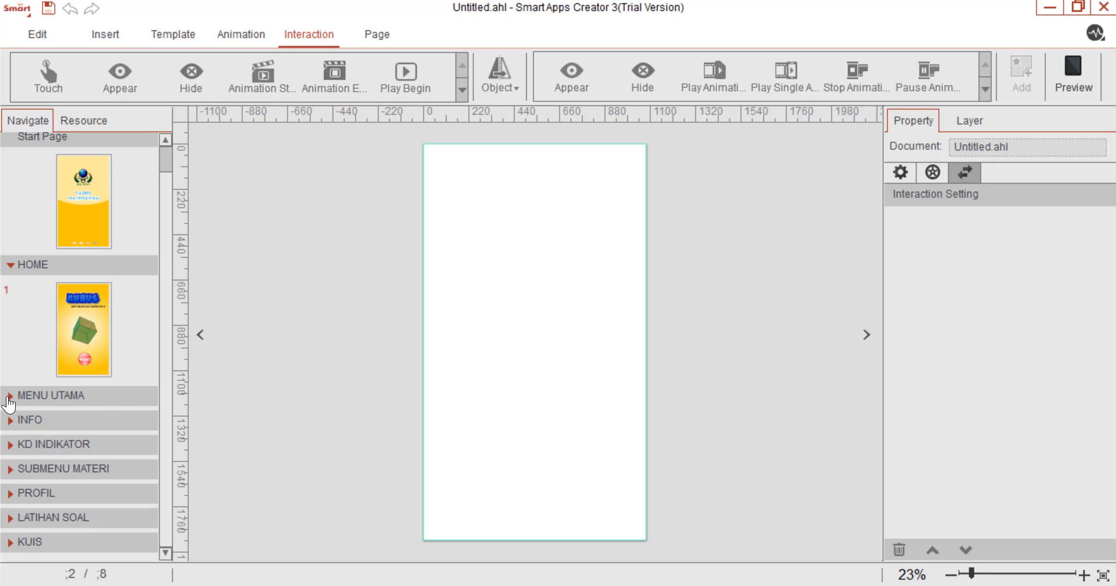
left_click(10, 398)
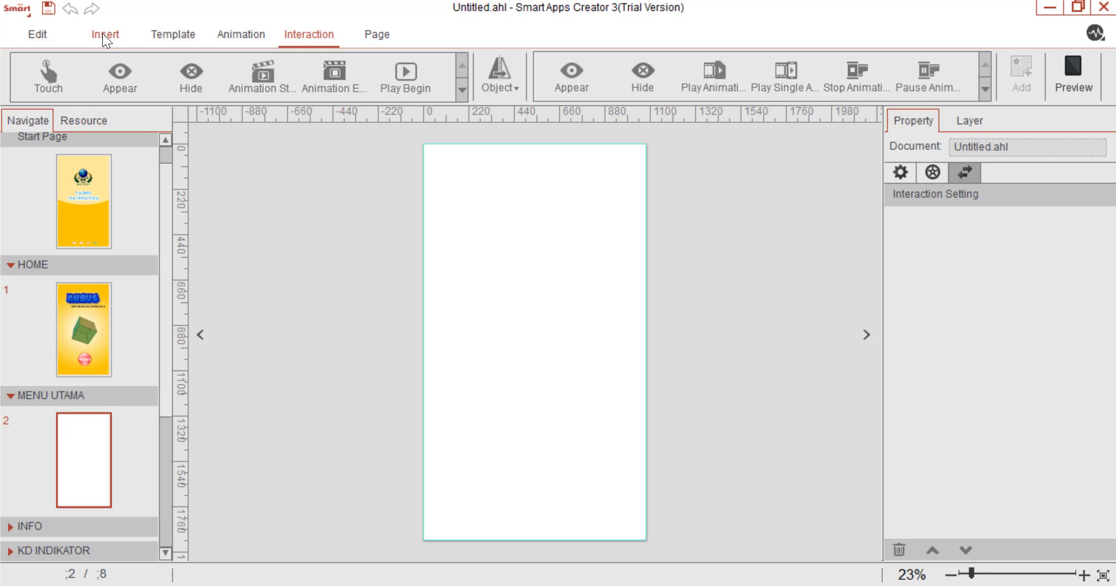
left_click(103, 35)
left_click(31, 85)
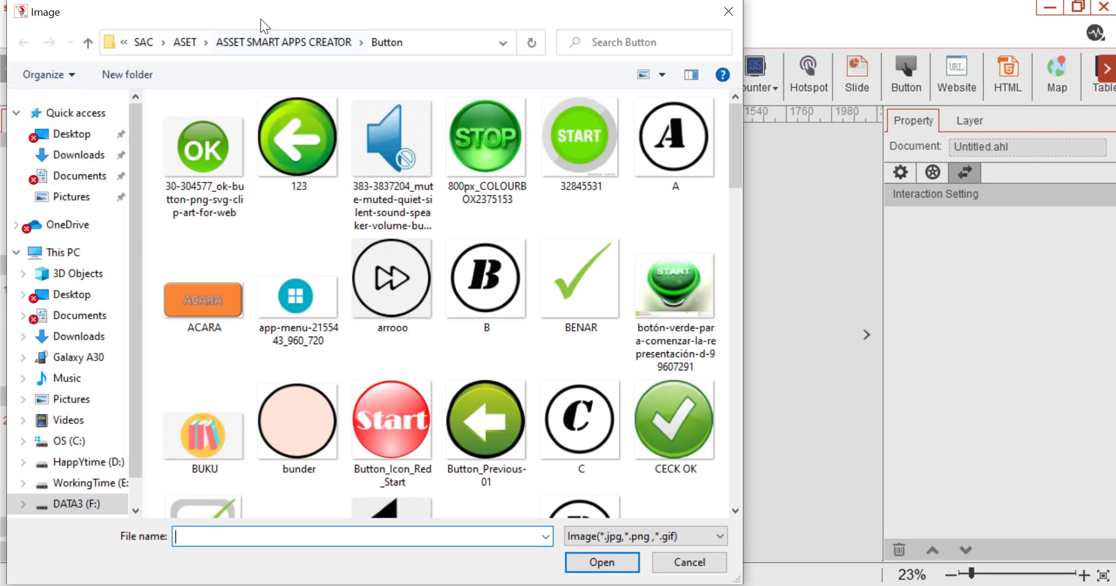
left_click(190, 43)
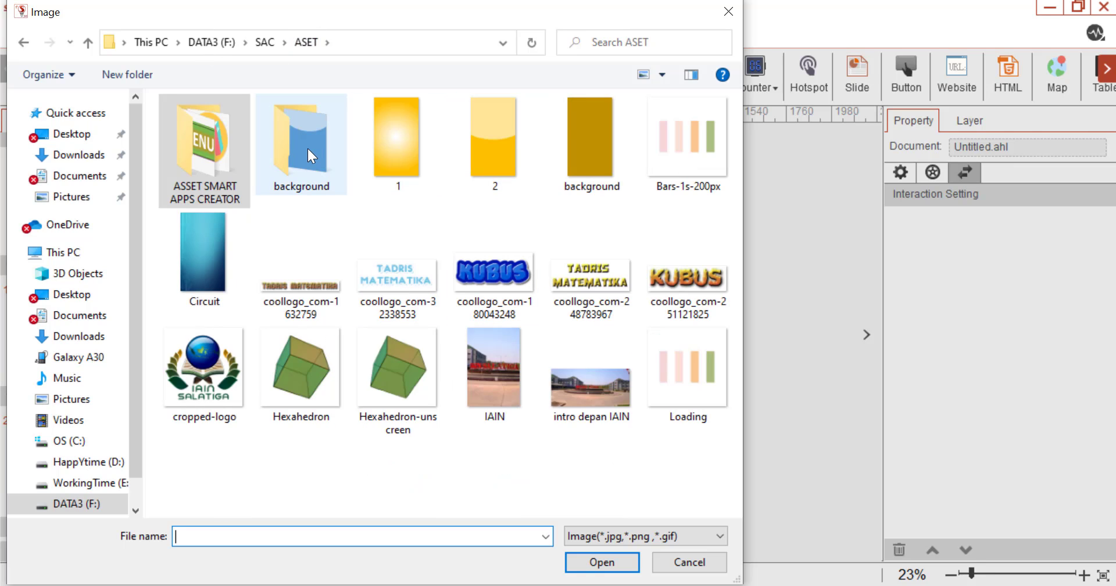
left_click(606, 137)
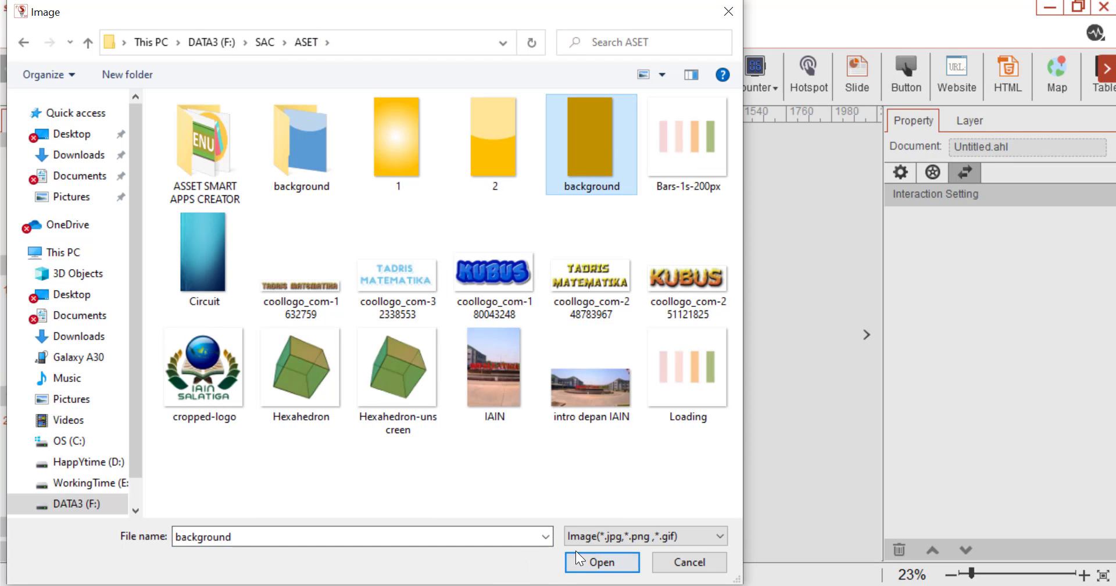
left_click(602, 562)
left_click_drag(525, 320, 467, 181)
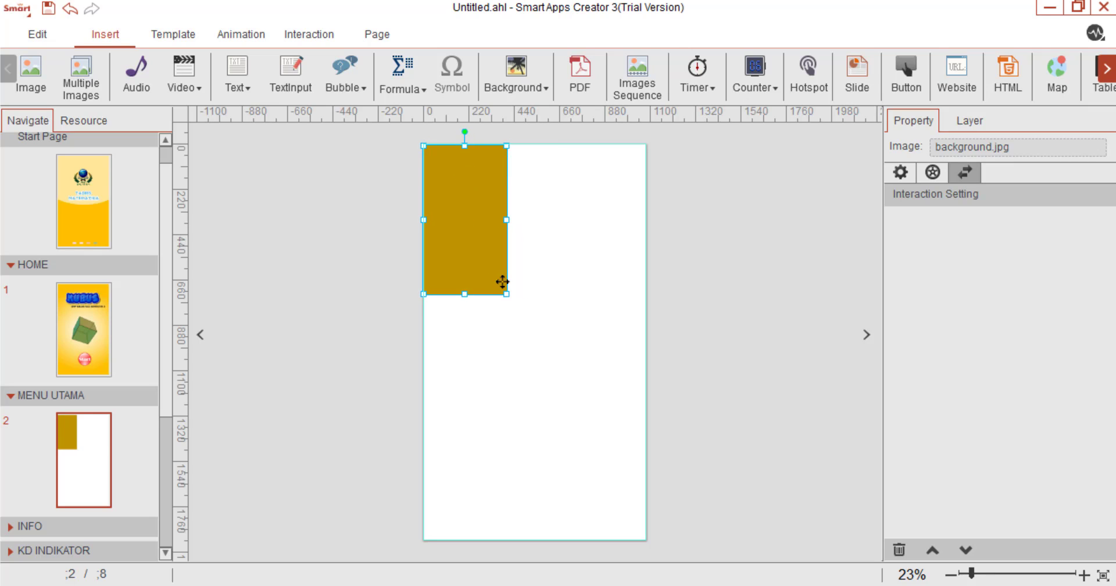
left_click_drag(505, 293, 625, 534)
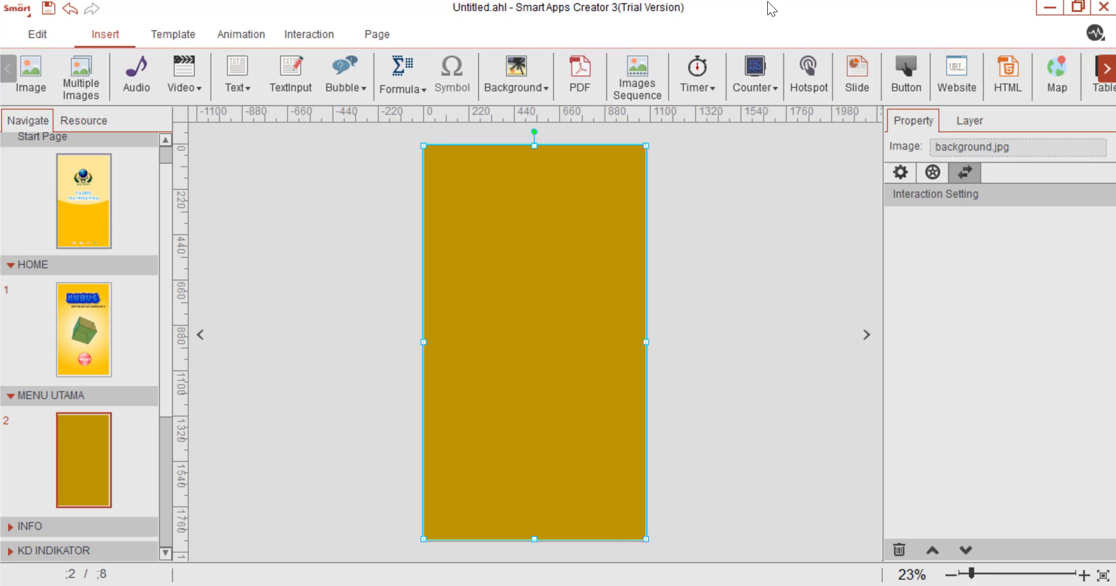
Preview the app from the start page, test the Start button's switch to the MENU UTAMA page, and close the preview
left_click(97, 211)
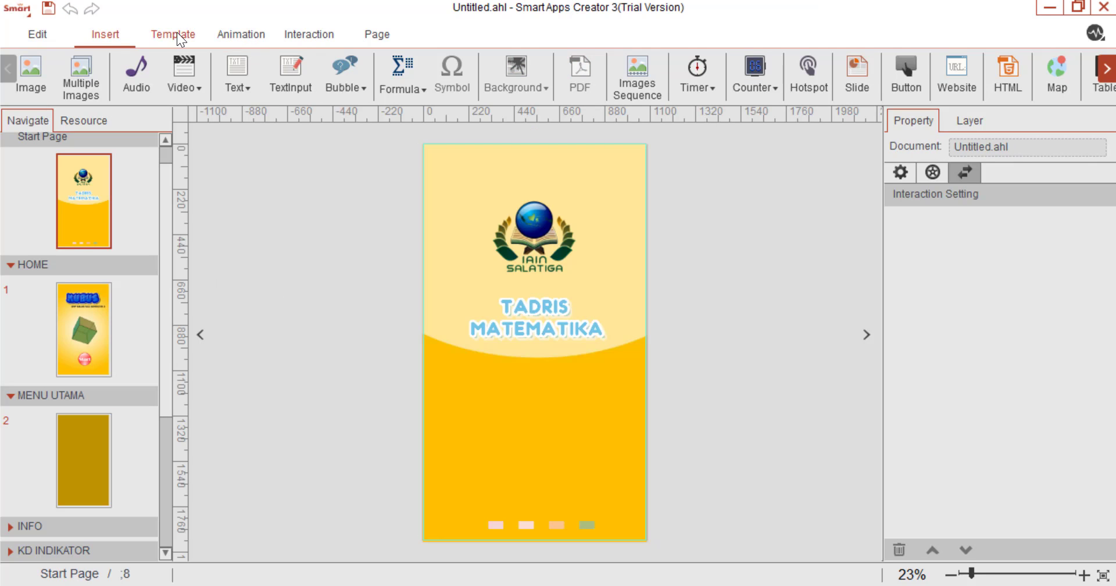
left_click(175, 34)
left_click(300, 84)
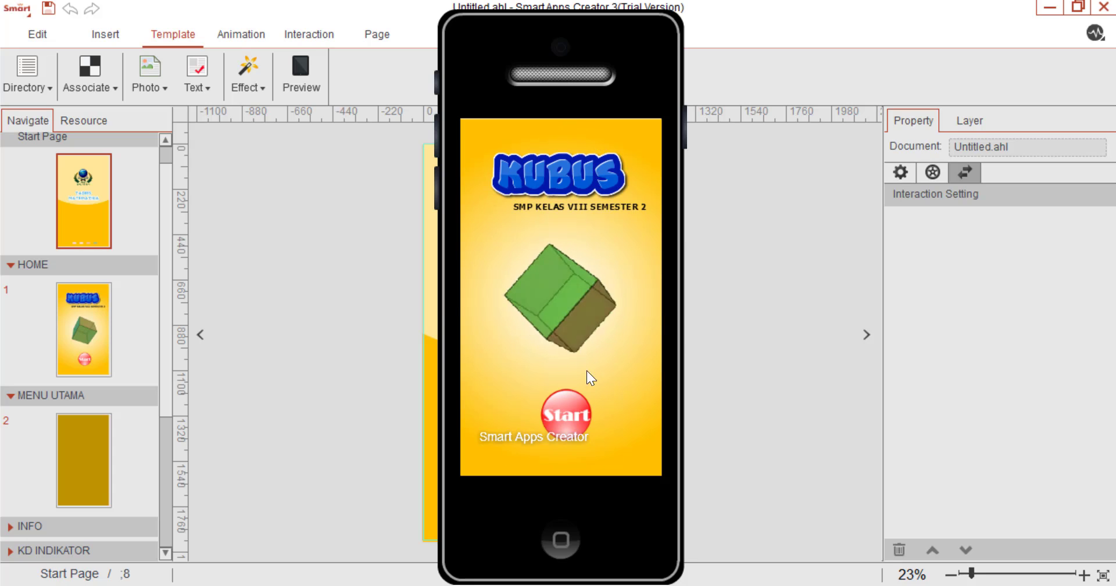
left_click(566, 417)
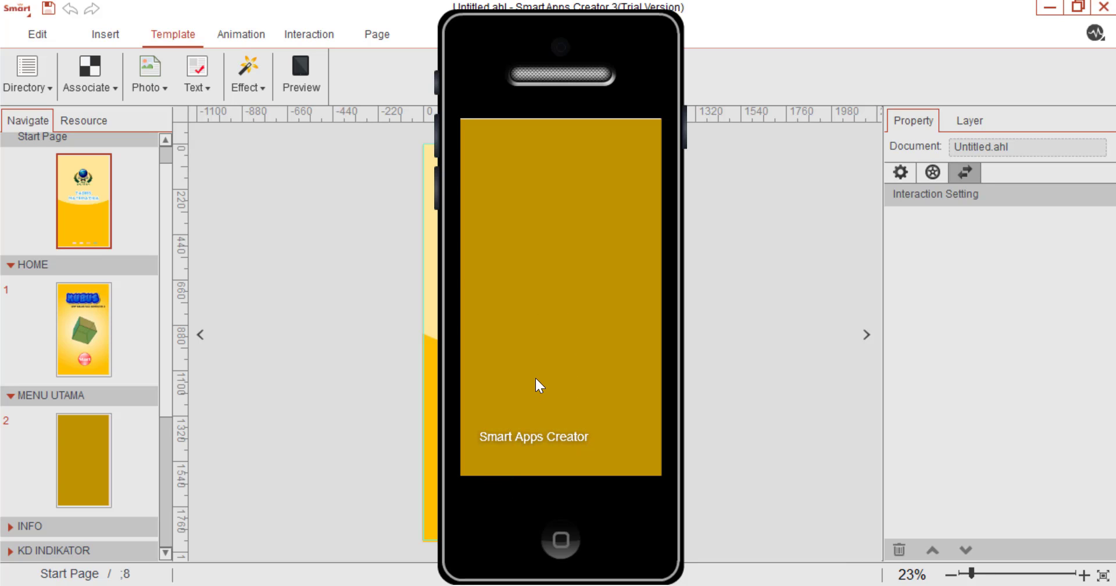
left_click(560, 540)
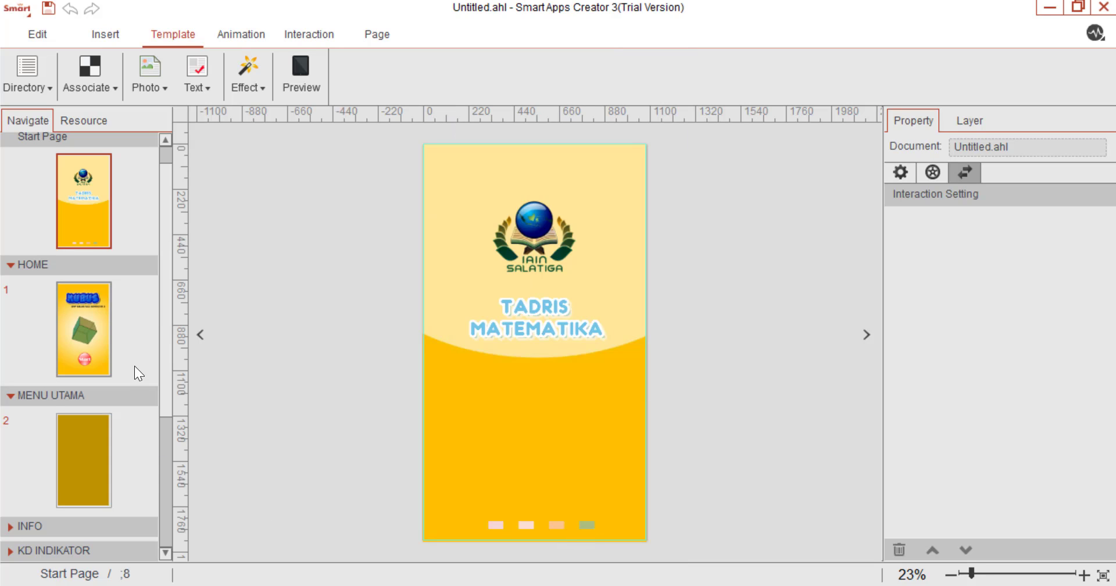
Insert a hotspot on the HOME page and size it to cover the text SMP KELAS VIII SEMESTER 2
left_click(102, 441)
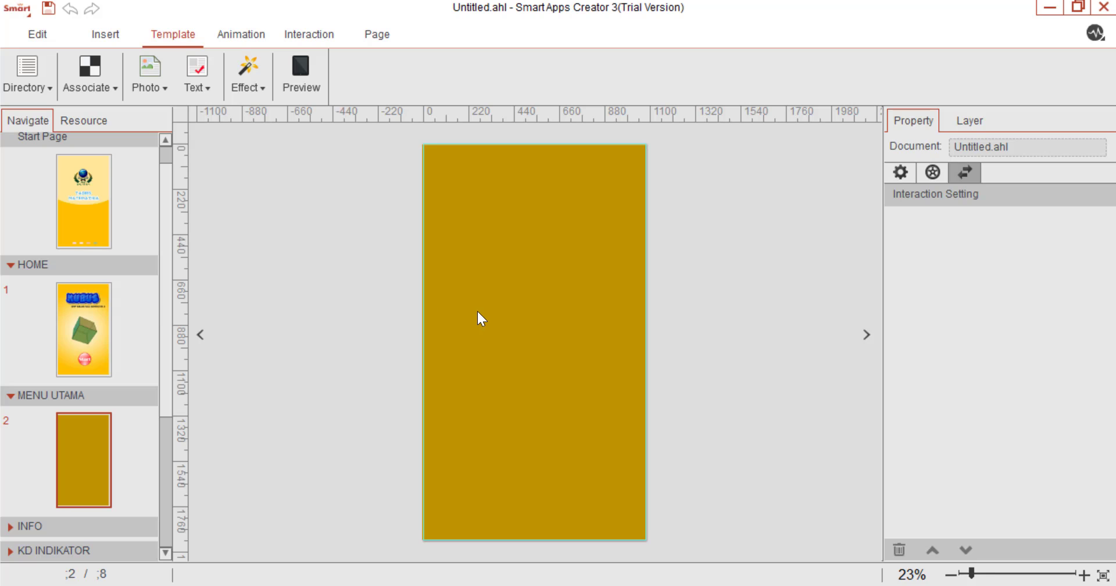
left_click(116, 308)
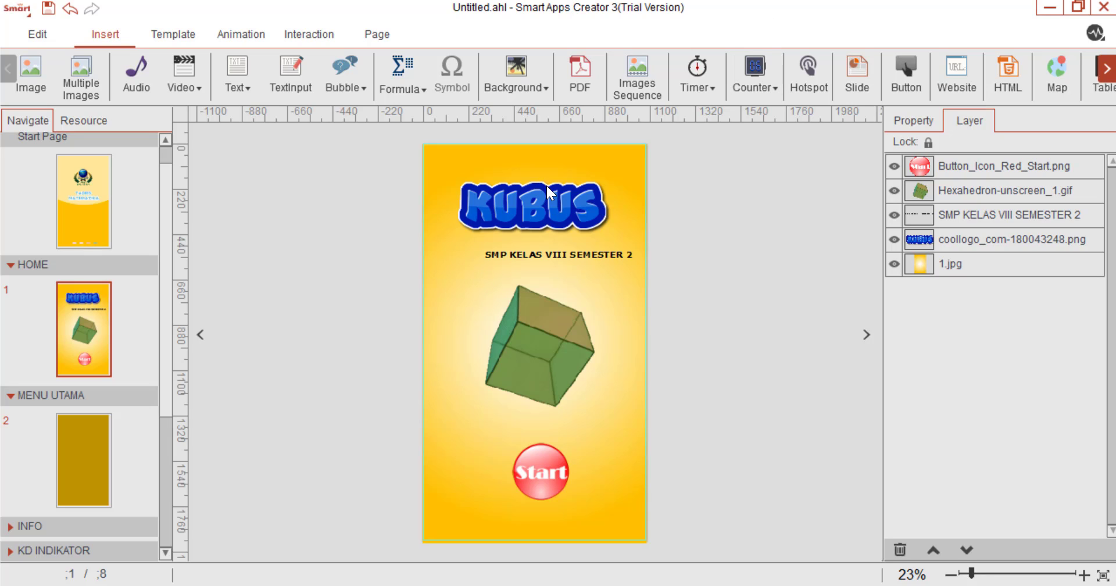
left_click(804, 86)
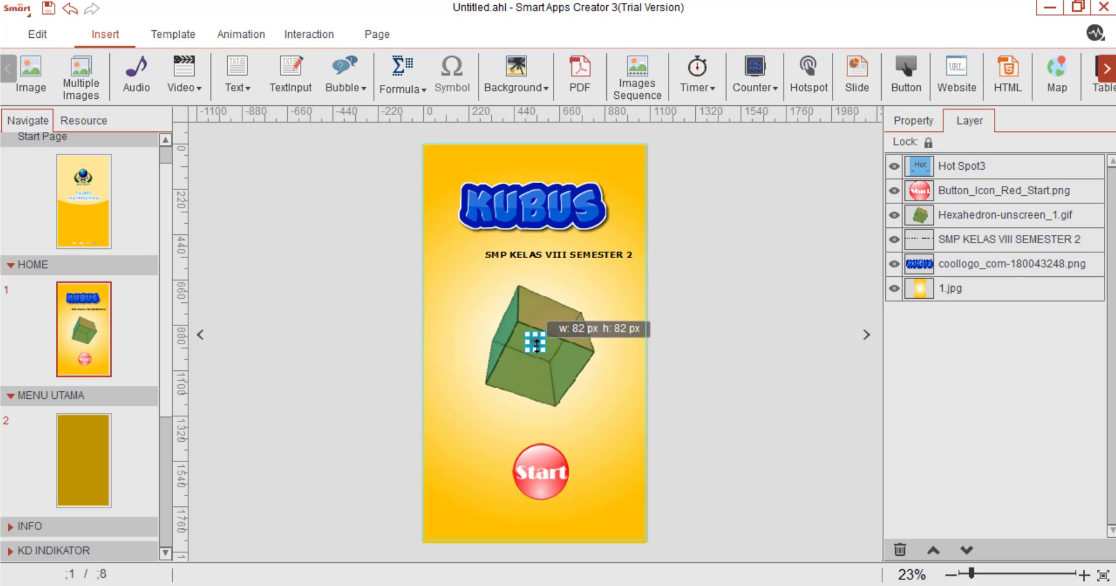
left_click_drag(533, 342, 633, 262)
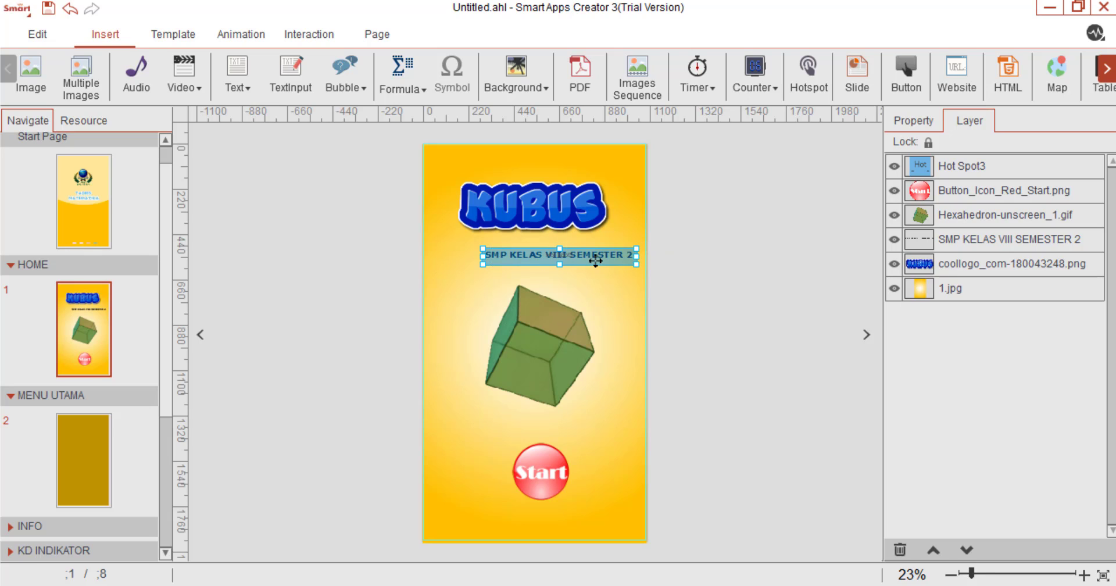
Add a Touch interaction to the hotspot over the subtitle that switches to page 6 in the PROFIL section
left_click(318, 34)
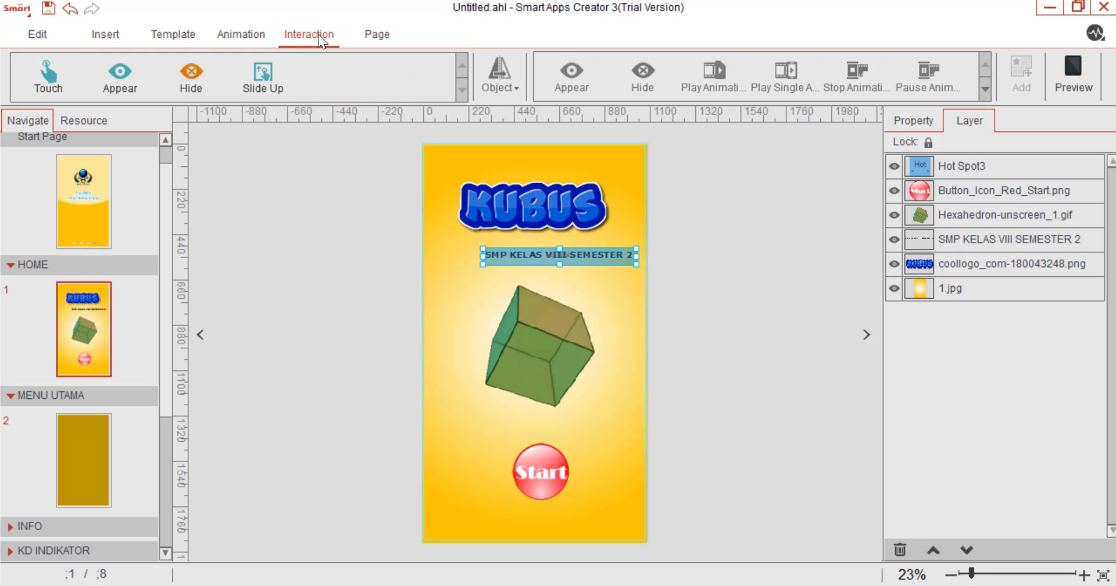
left_click(45, 85)
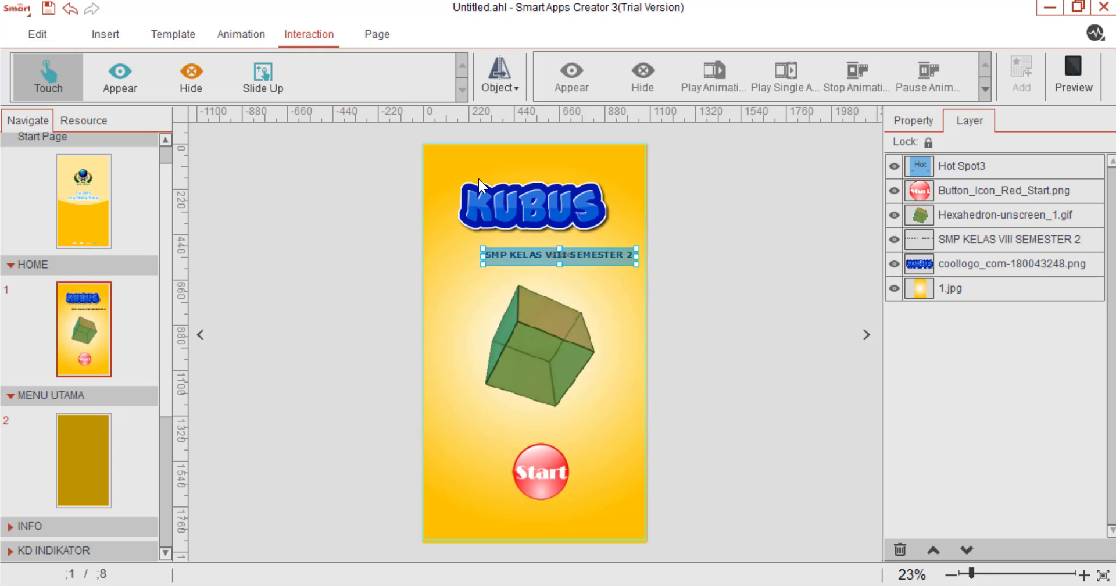
left_click(510, 89)
left_click(503, 123)
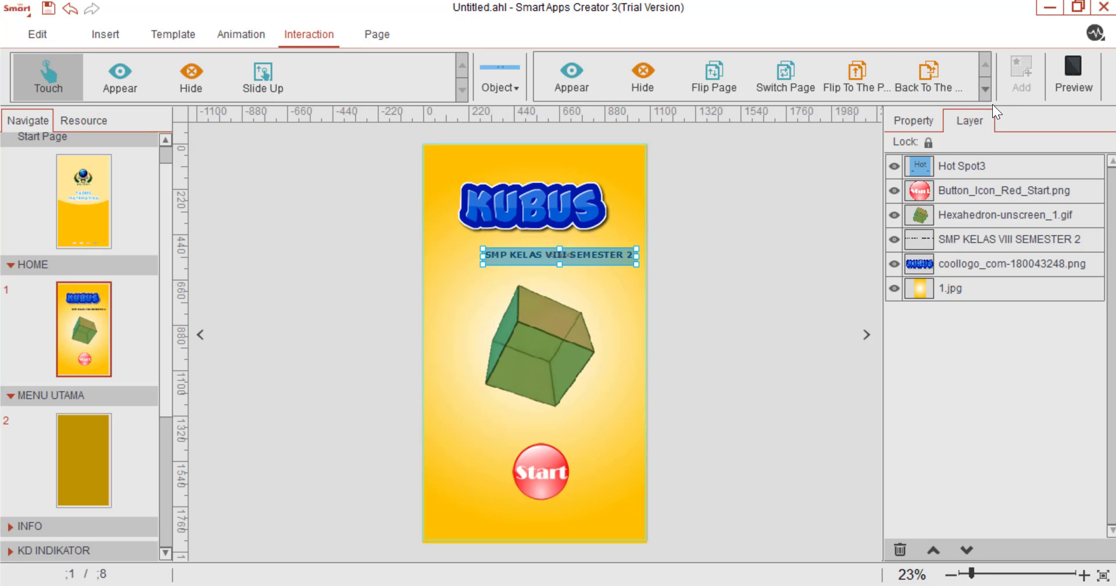
left_click(774, 79)
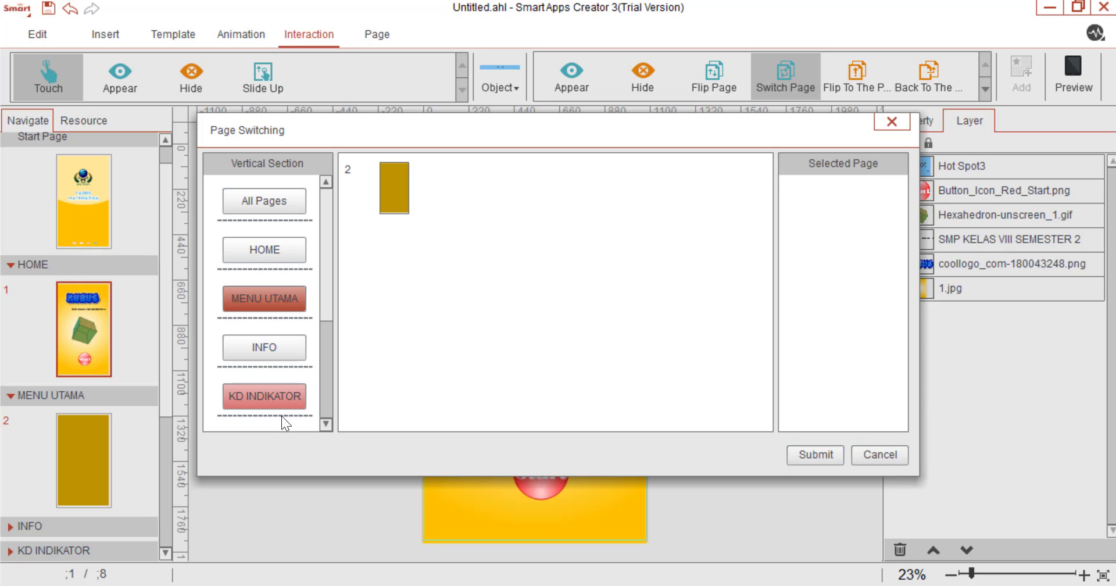
scroll(281, 416, "down", 3)
left_click(258, 308)
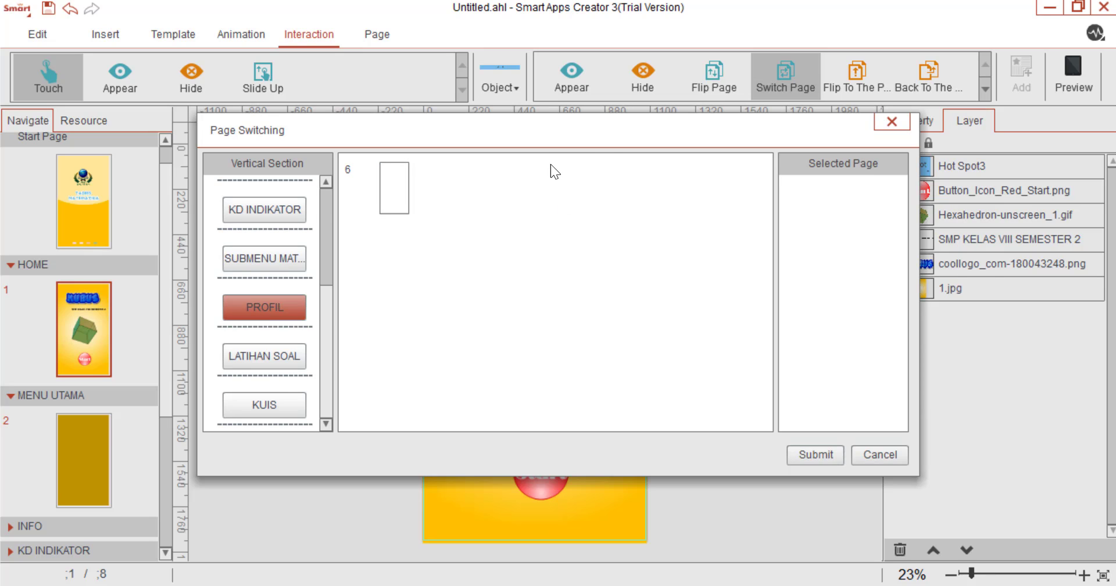
left_click(817, 455)
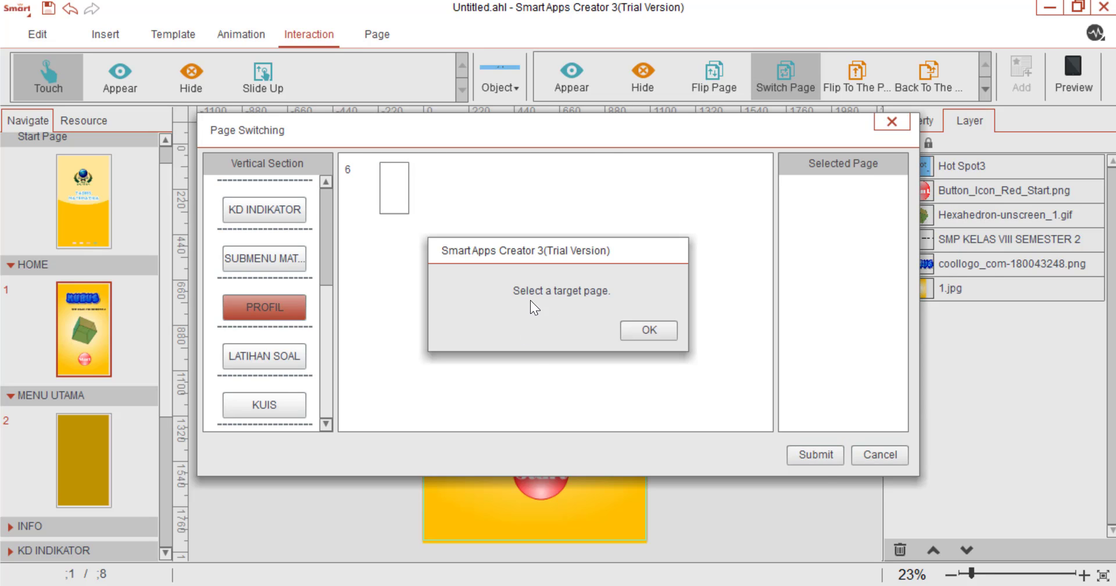
left_click(640, 330)
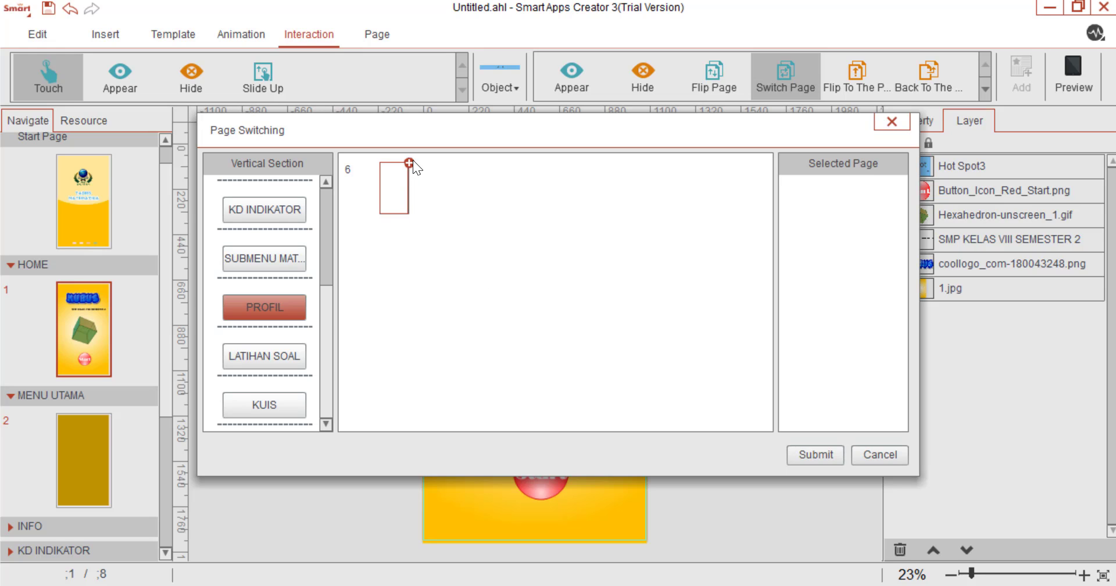
left_click(409, 162)
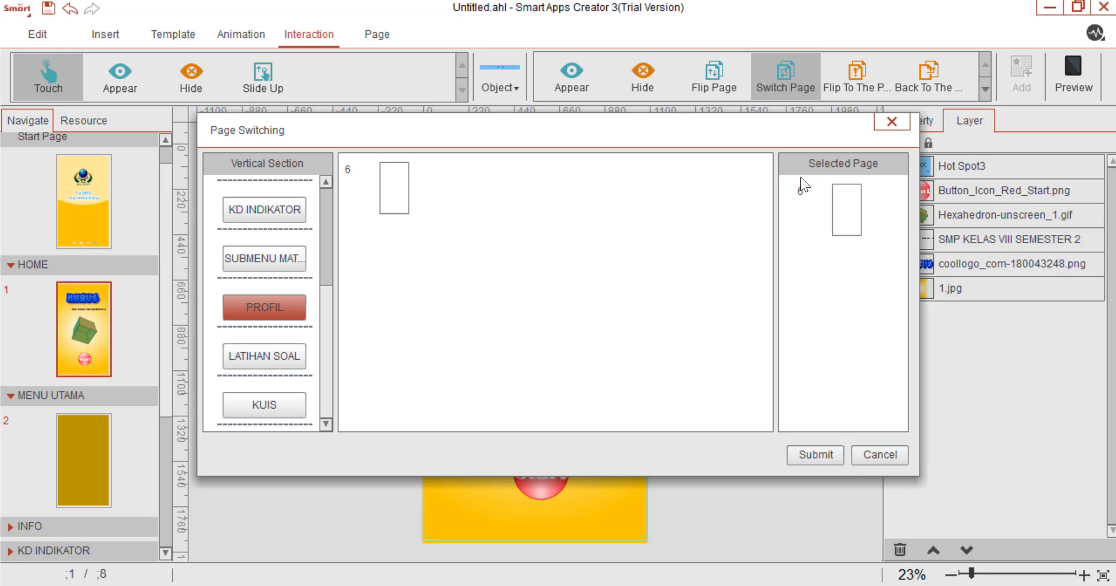
left_click(825, 455)
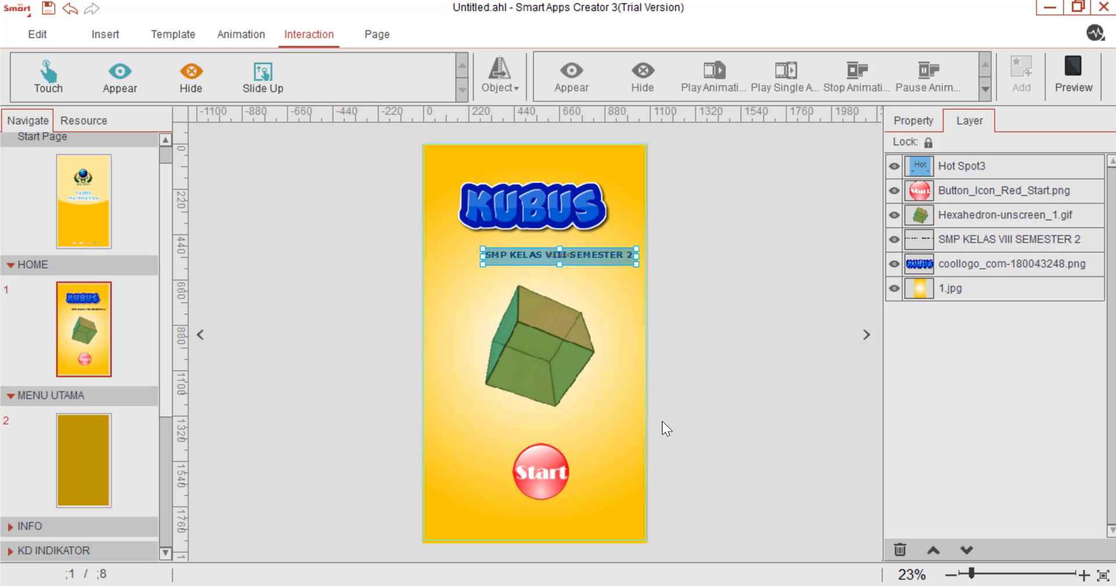
left_click(614, 489)
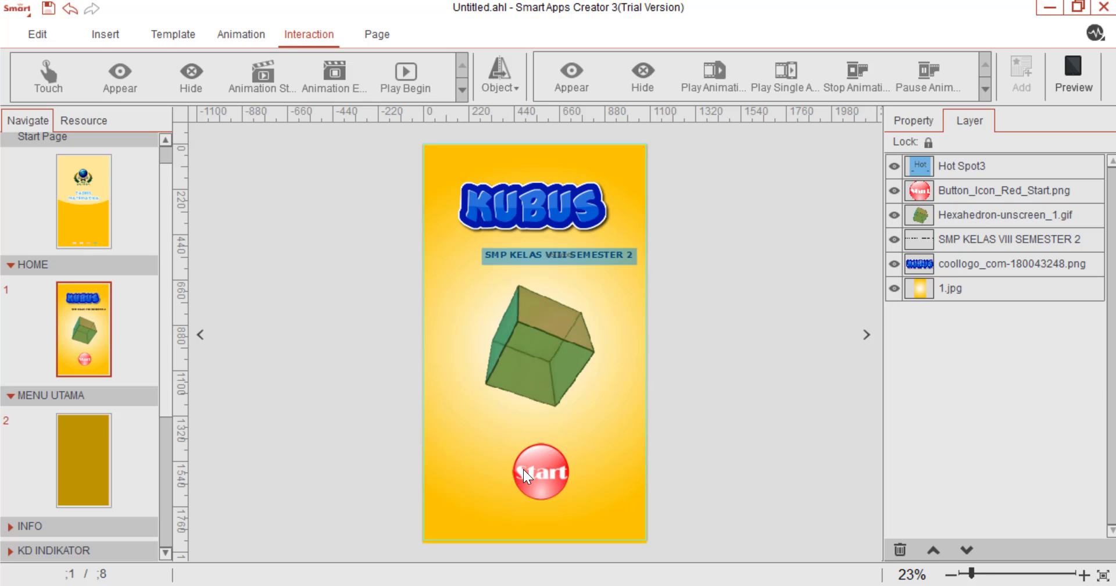
Preview the app from the start page to test the hotspot's link, close the preview, and open the MENU UTAMA page
left_click(538, 466)
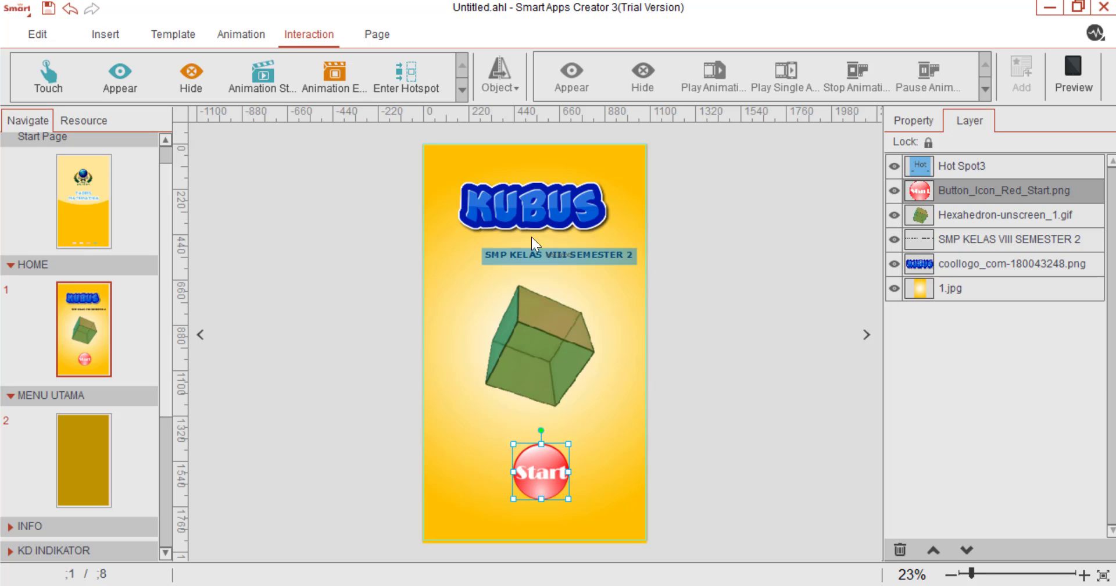
left_click(711, 170)
left_click(87, 198)
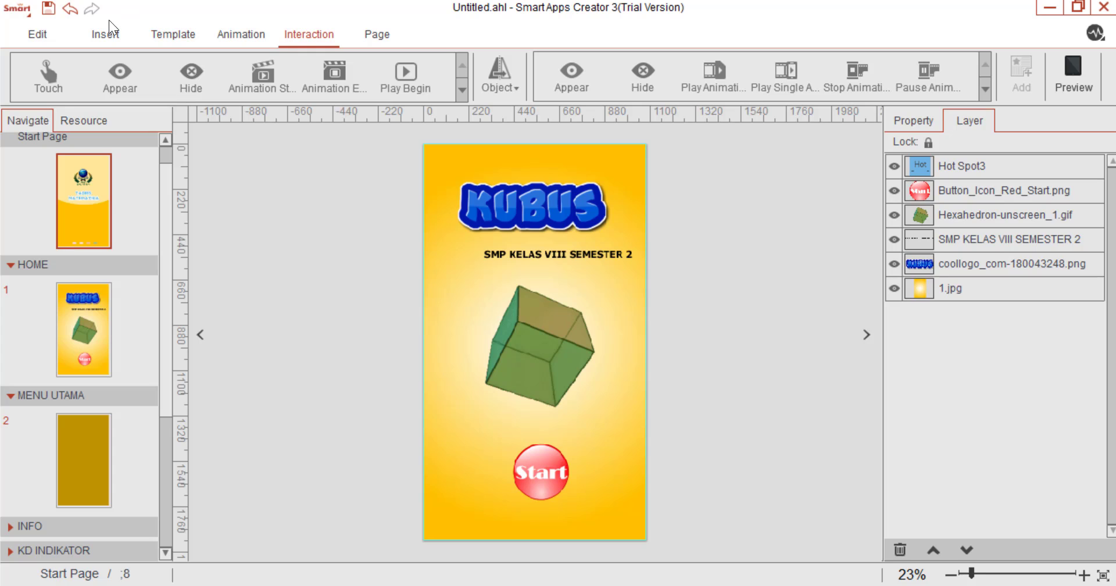
left_click(173, 34)
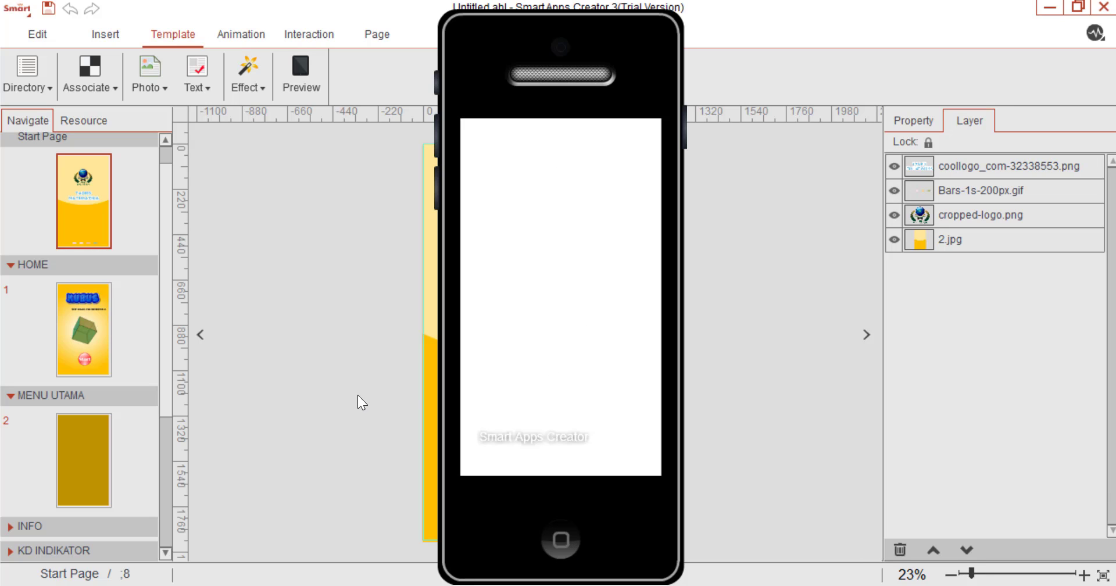
key("Escape")
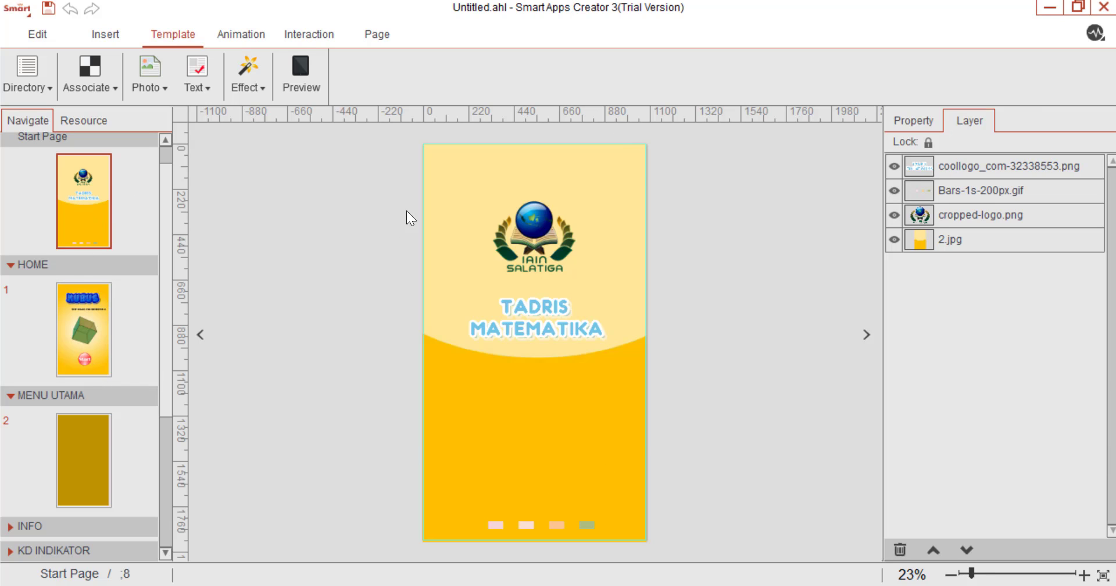
left_click(67, 345)
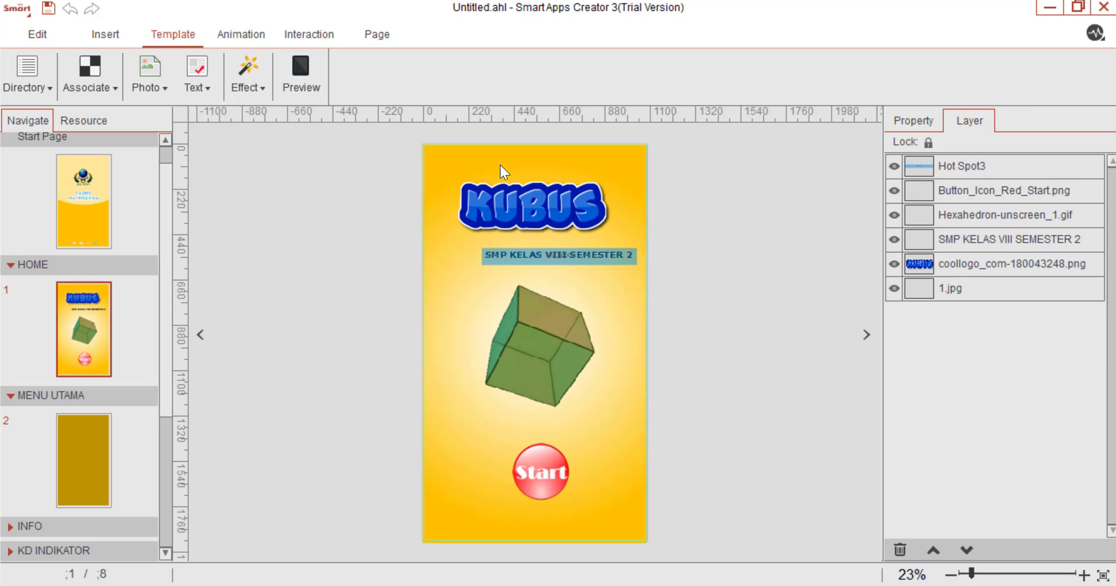
left_click(85, 469)
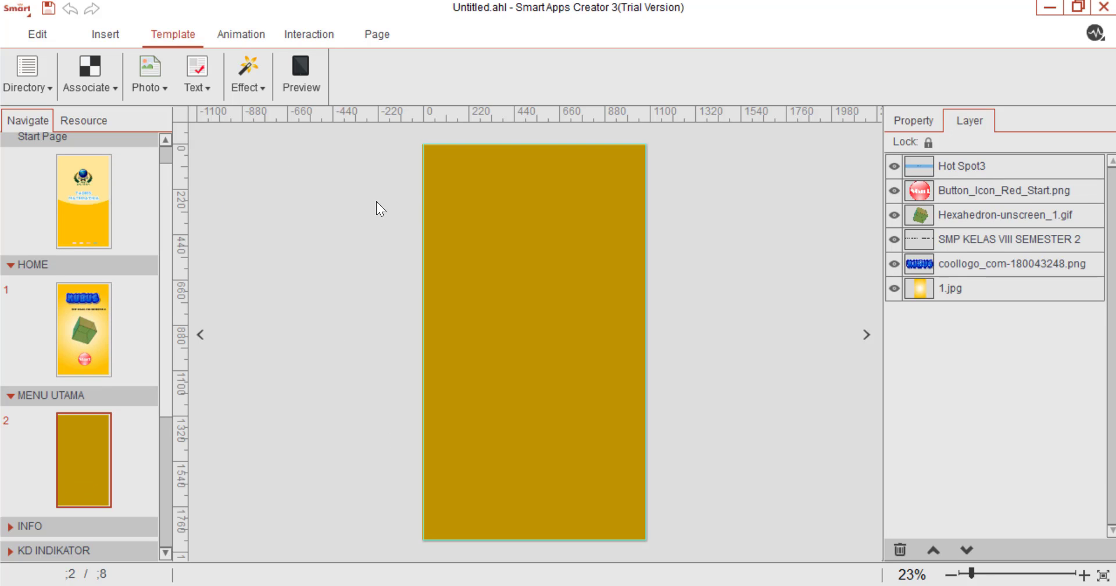